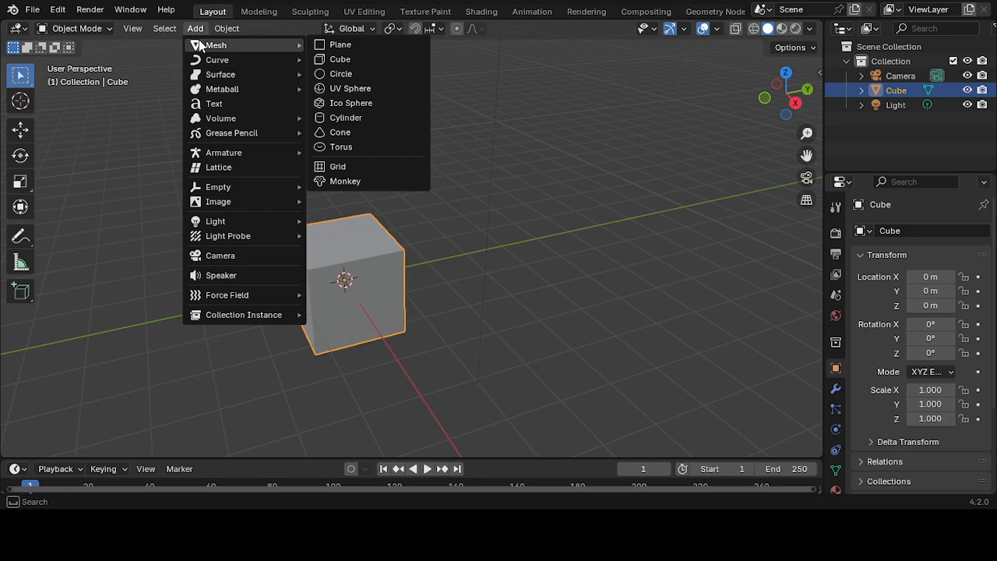
- Add a cylinder mesh and move it along the Y axis to about 3.94 m, beside the cube
mouse_move(199, 45)
left_click(379, 119)
left_click(20, 129)
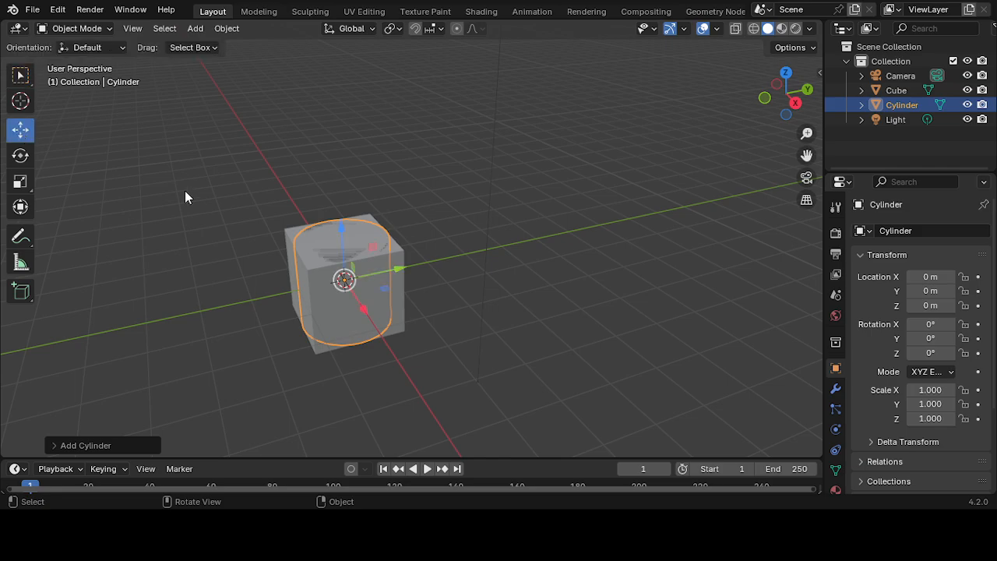
left_click_drag(393, 268, 552, 241)
- Add a UV sphere and move it along the Y axis to about 7.29 m, beyond the cylinder
left_click(194, 28)
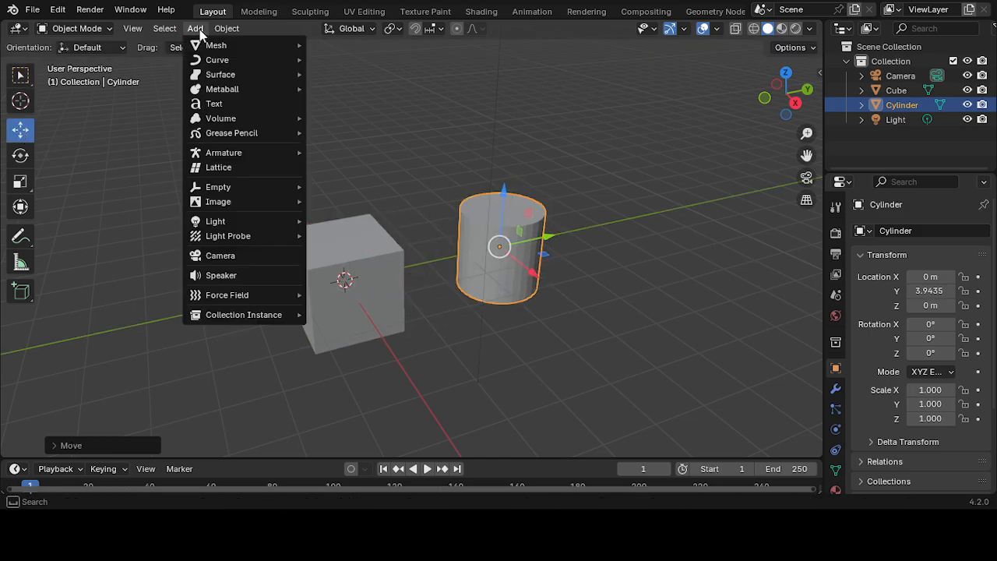
left_click(197, 30)
mouse_move(198, 46)
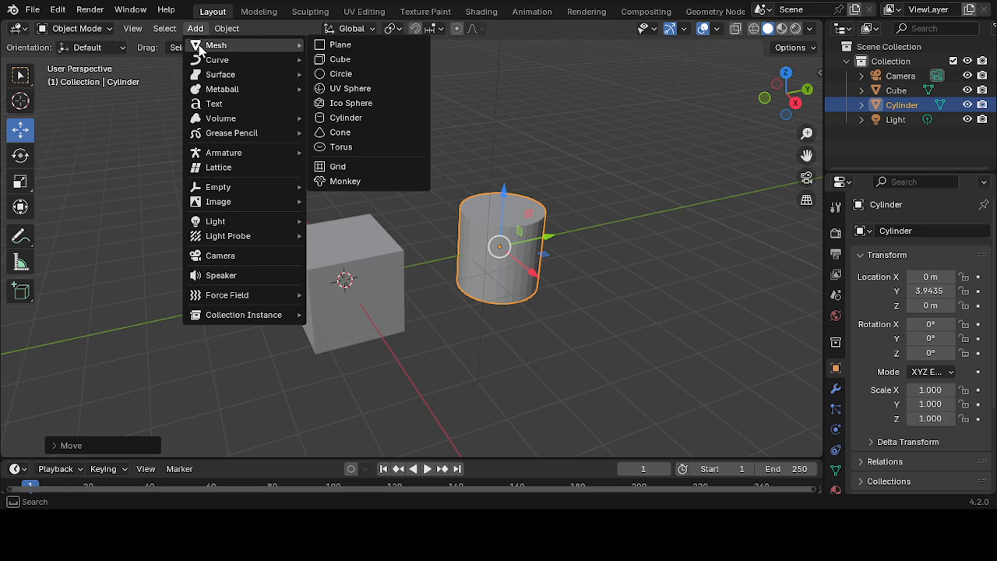
left_click(375, 91)
left_click_drag(396, 270, 668, 229)
- Enable the Screencast Keys overlay in the 3D viewport
key("n")
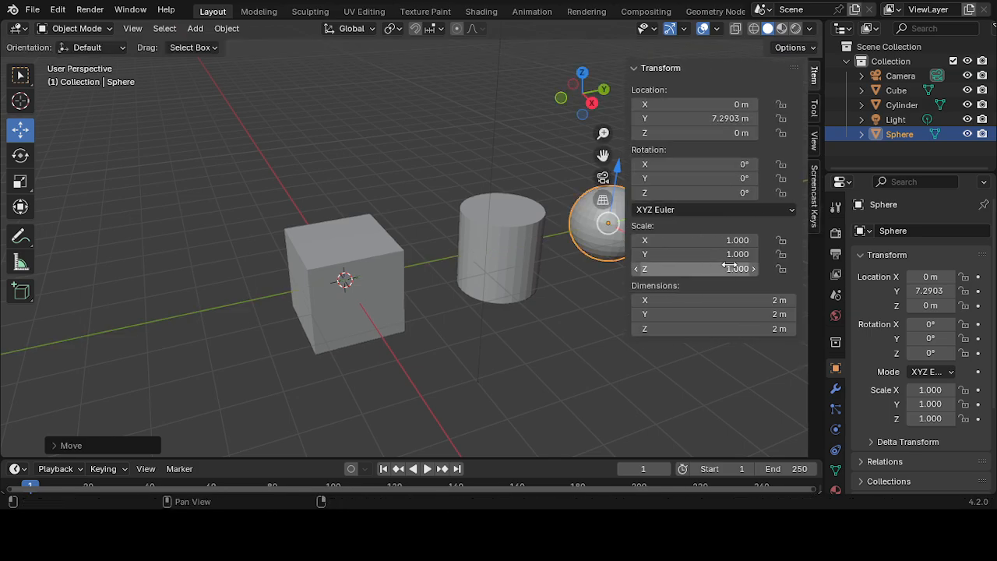
left_click(817, 210)
key("n")
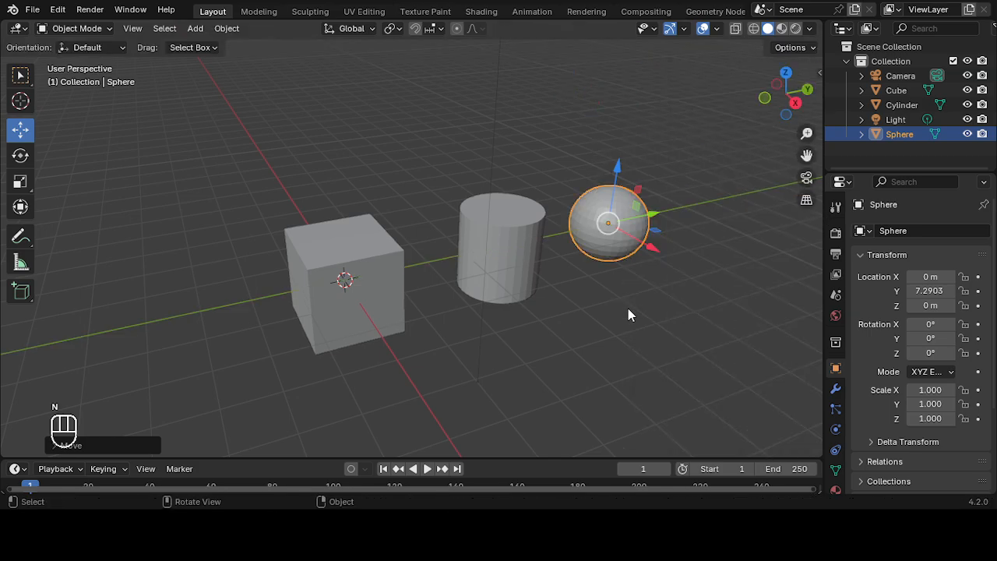
- Move the cube along the Y axis to about -1.67 m, away from the cylinder
middle_click_drag(567, 325, 407, 327)
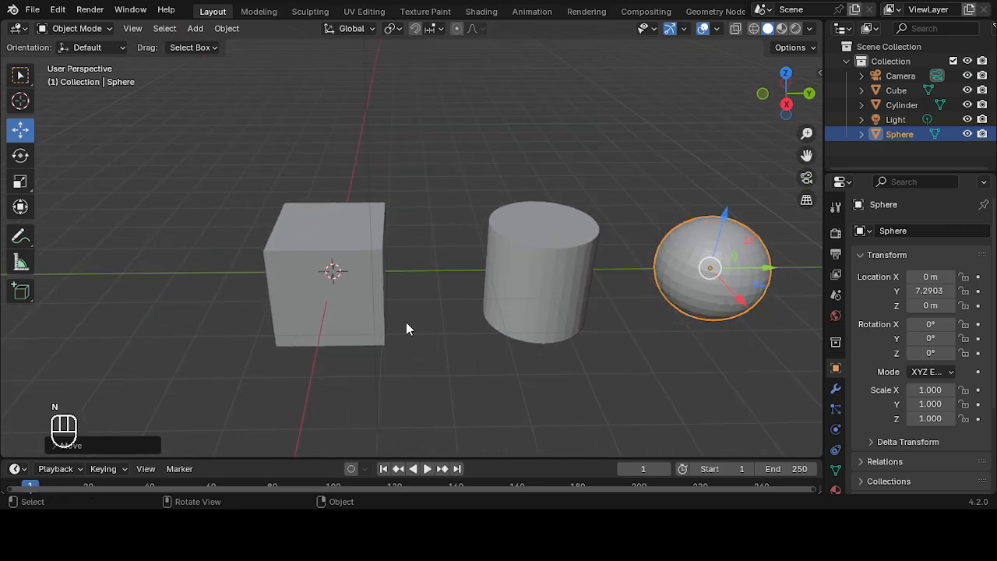
left_click(351, 323)
left_click_drag(392, 273, 297, 265)
middle_click_drag(347, 300, 372, 305)
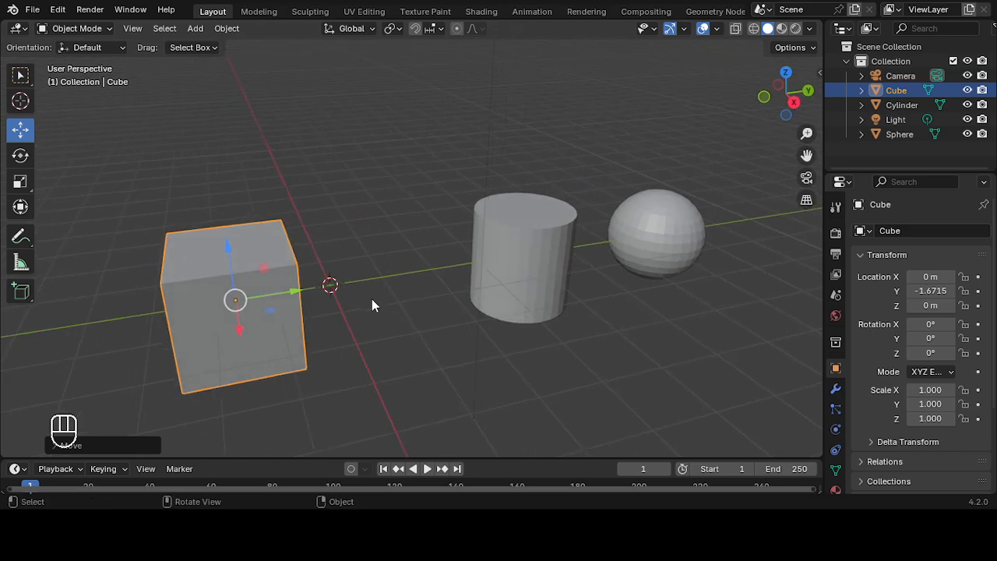
- Edit the cube's mesh in face selection and move its cylinder-facing side outward along Y to form a long box
left_click(77, 28)
left_click(92, 62)
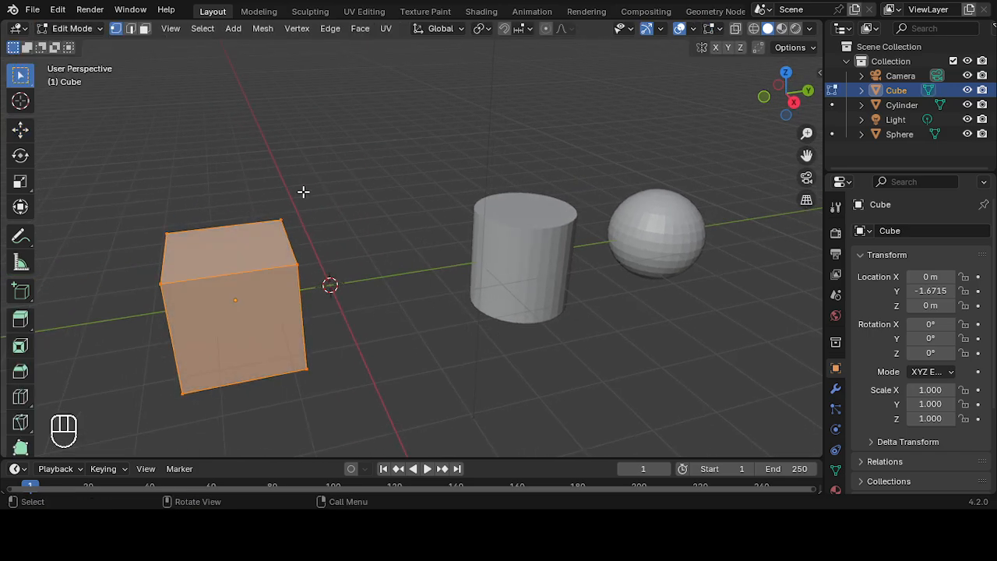
left_click(144, 29)
middle_click_drag(366, 195, 314, 251)
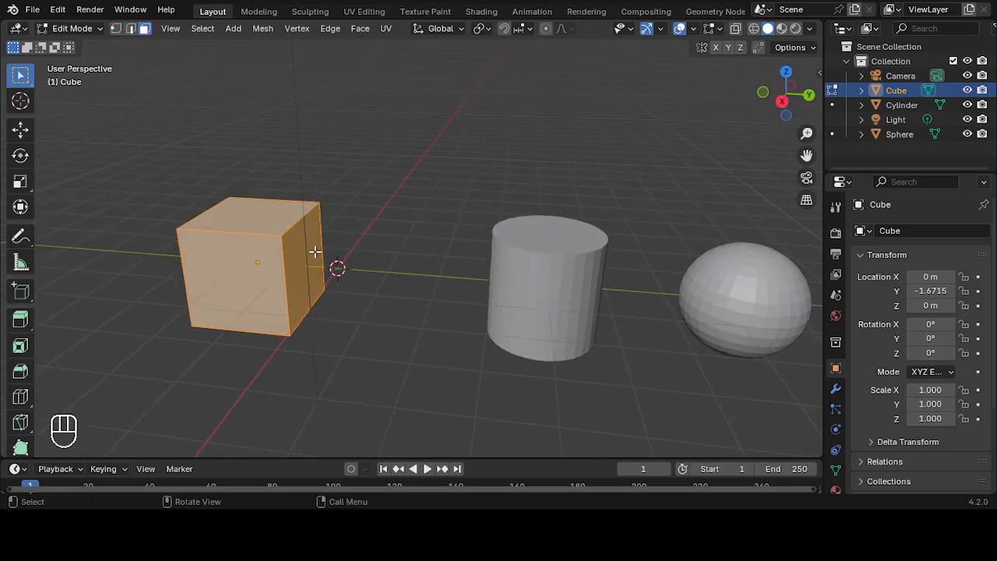
left_click(314, 251)
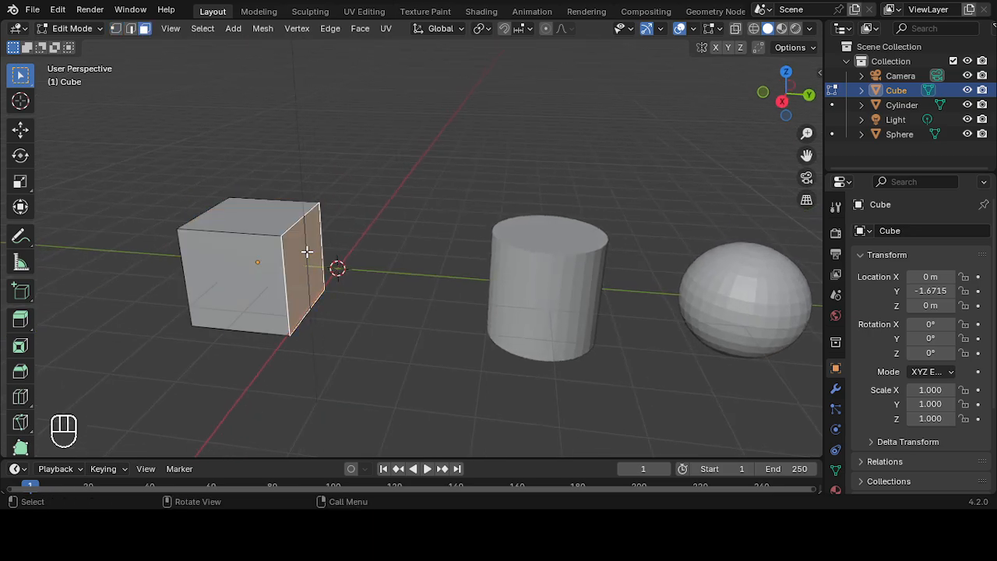
left_click(20, 131)
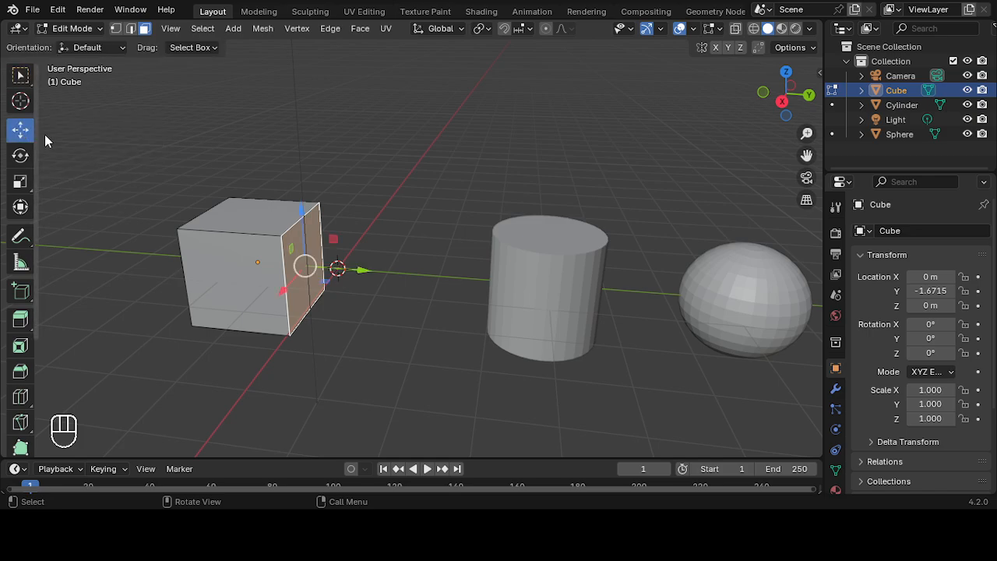
left_click_drag(360, 272, 507, 282)
- Select the long box's bottom face and move it up along Z to leave a thin slab
middle_click_drag(381, 299, 377, 184)
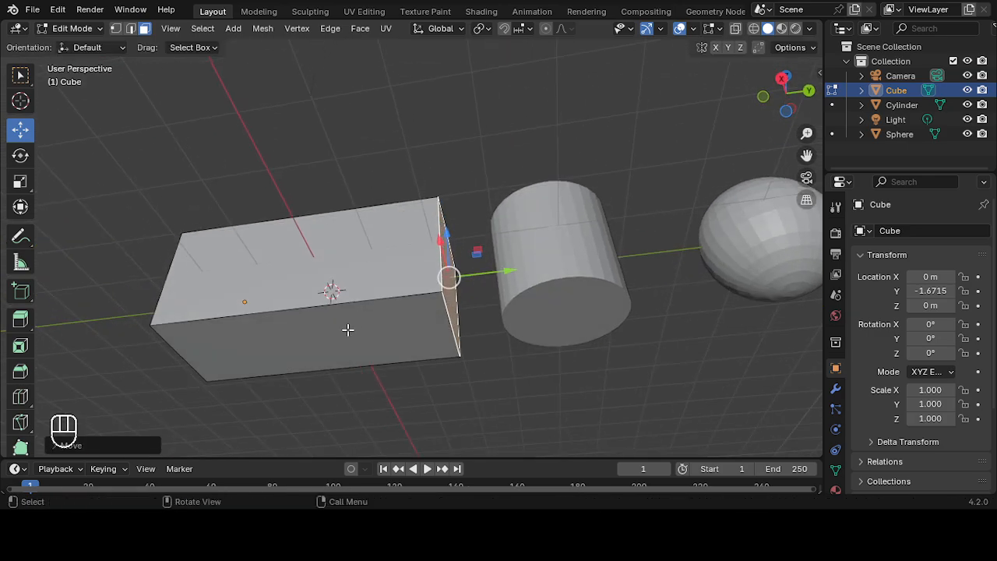
left_click(348, 329)
middle_click_drag(377, 305, 374, 364)
left_click_drag(328, 283, 322, 187)
- Widen the slab by moving its long side face outward along the positive X axis
middle_click_drag(323, 187, 322, 257)
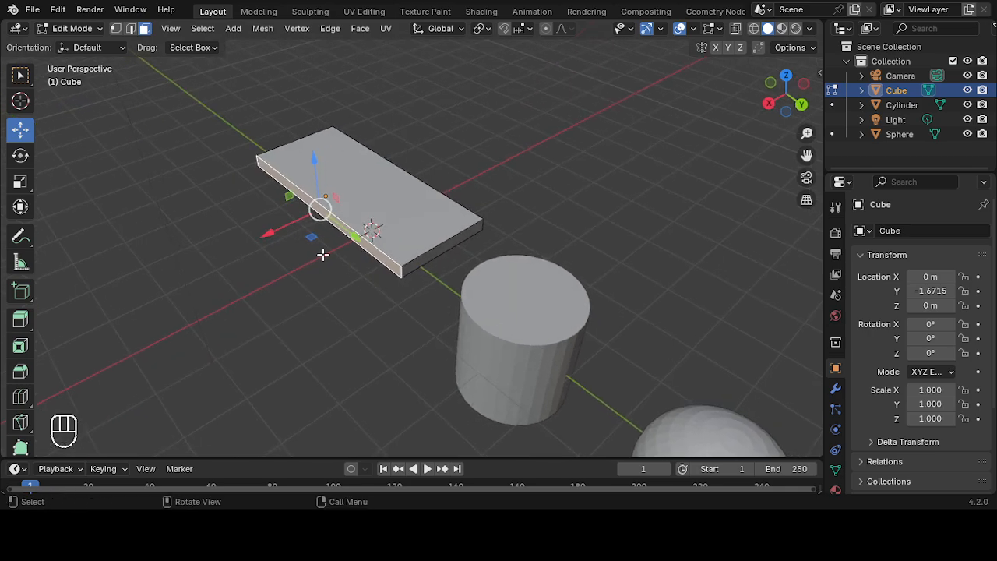
left_click_drag(287, 230, 233, 241)
middle_click_drag(234, 242, 425, 301)
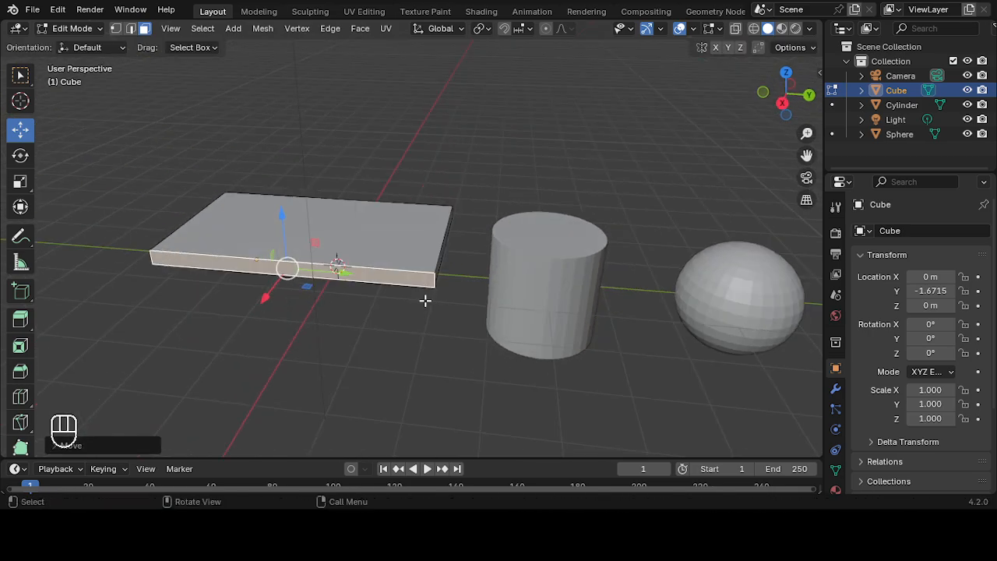
- Return to Object Mode, add a new cube and scale it uniformly to about 0.2
left_click(68, 28)
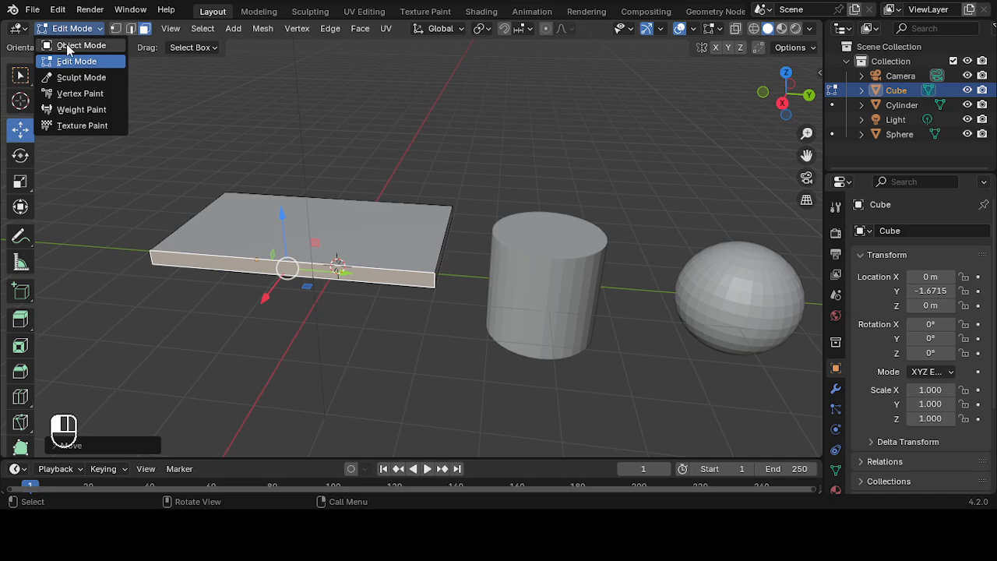
left_click(74, 44)
left_click(196, 32)
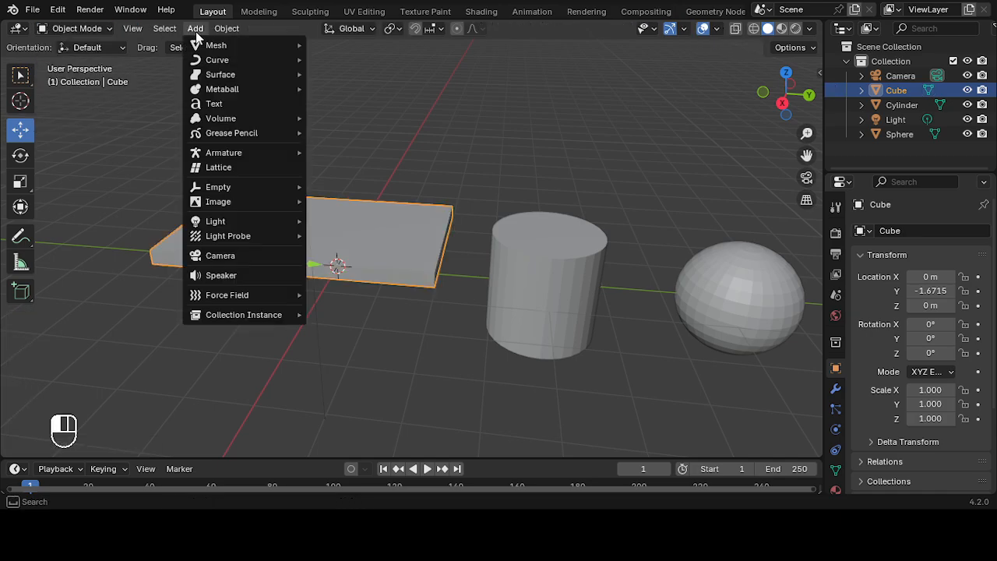
mouse_move(218, 46)
left_click(404, 62)
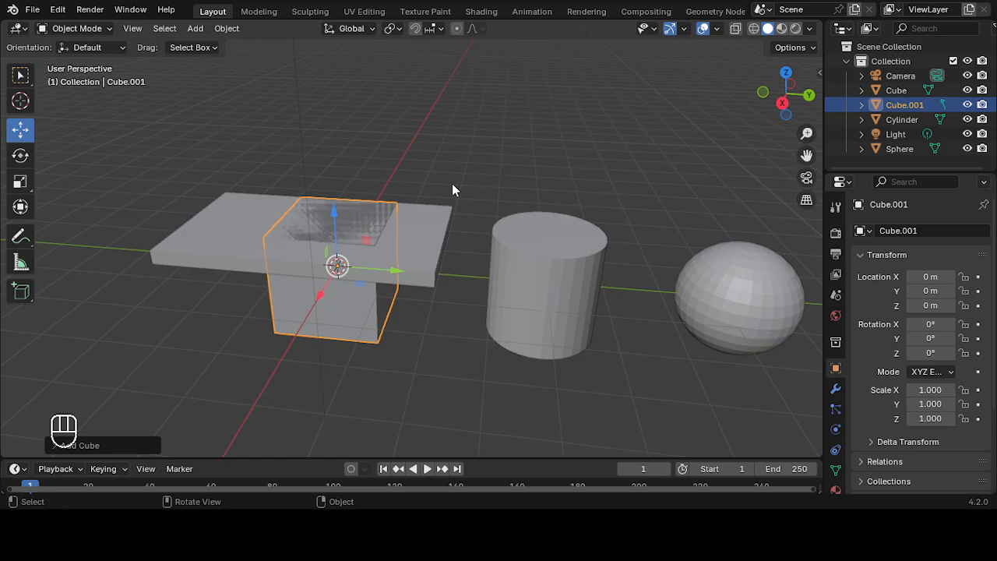
left_click(23, 183)
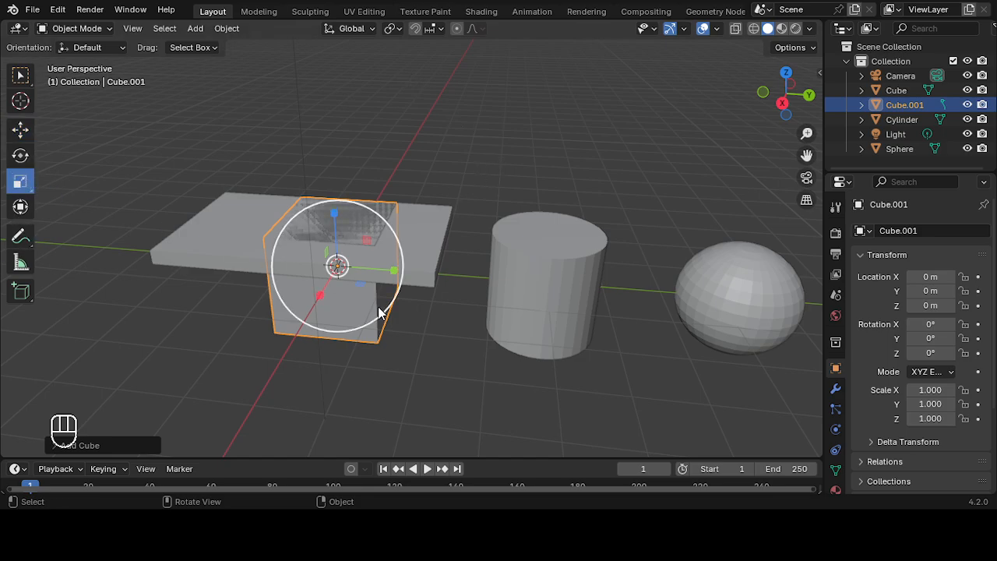
left_click_drag(383, 314, 349, 279)
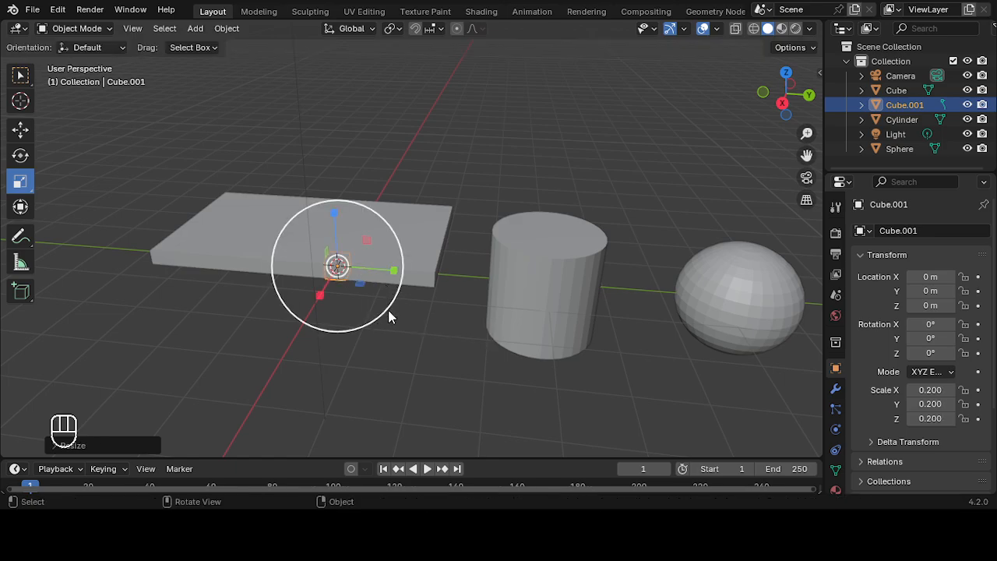
- Move the small cube near the slab's corner, to about X 1.31 m and Y 1.75 m
left_click(21, 131)
left_click_drag(391, 273, 485, 276)
middle_click_drag(486, 276, 395, 308)
left_click_drag(383, 301, 327, 326)
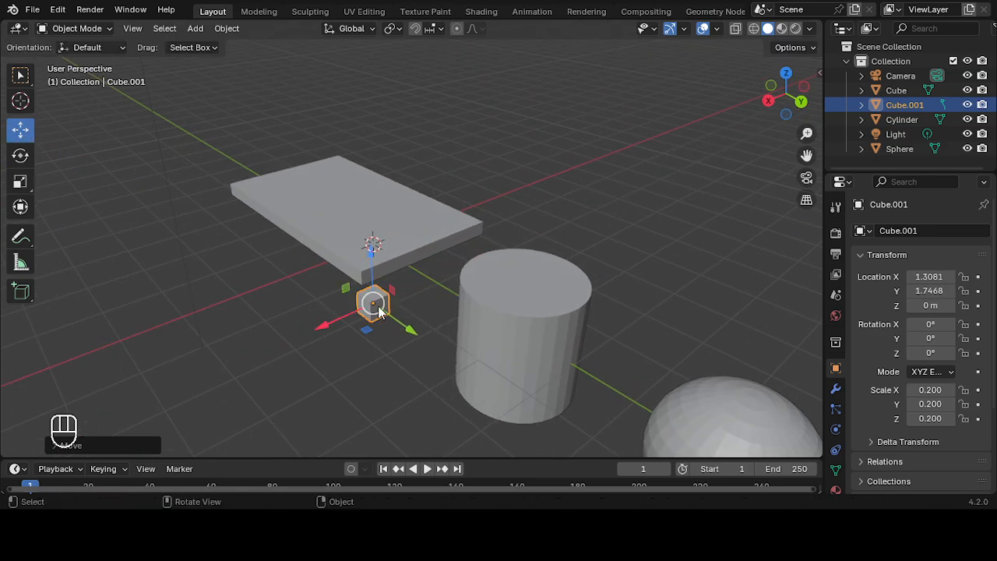
- Using the right and back orthographic views, align the small cube under the slab's corner at about X 1.57, Y 1.92, Z 0.54 m
left_click(770, 105)
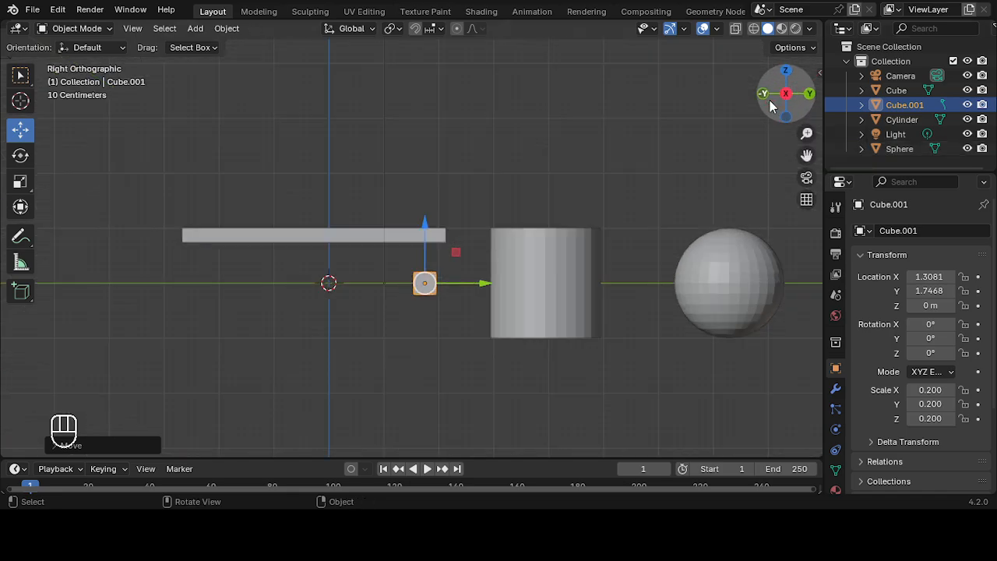
left_click_drag(425, 227, 424, 196)
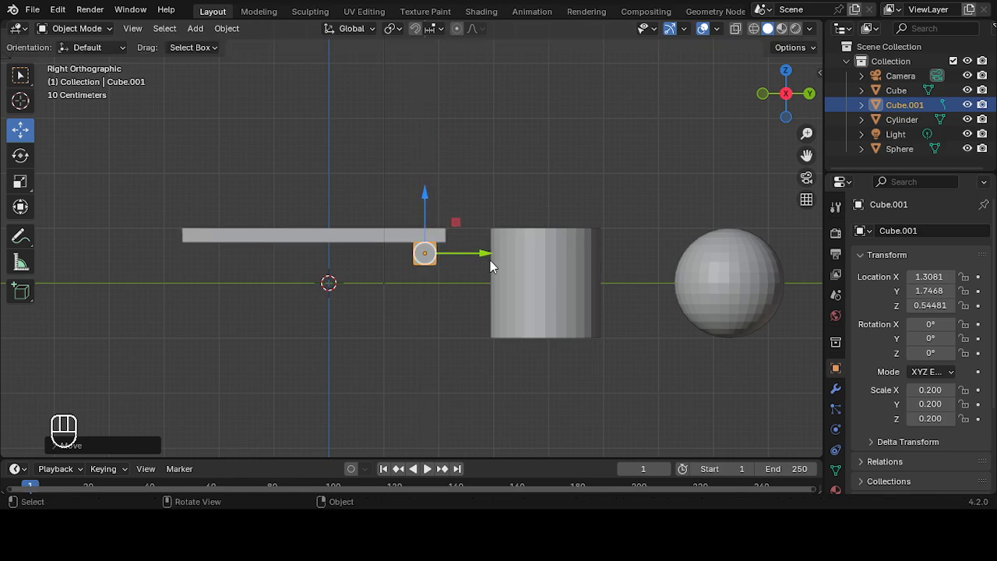
left_click_drag(487, 253, 495, 253)
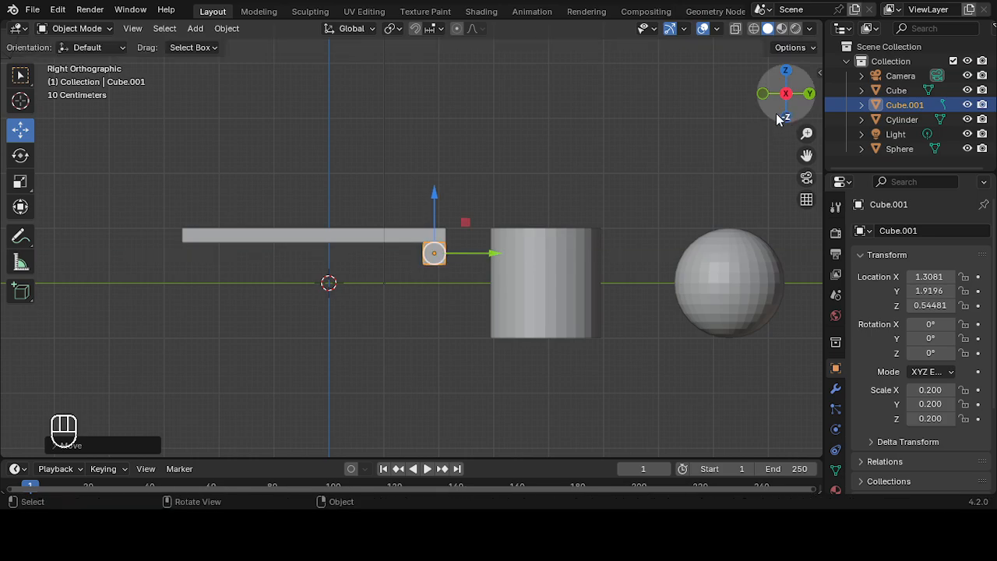
left_click(811, 94)
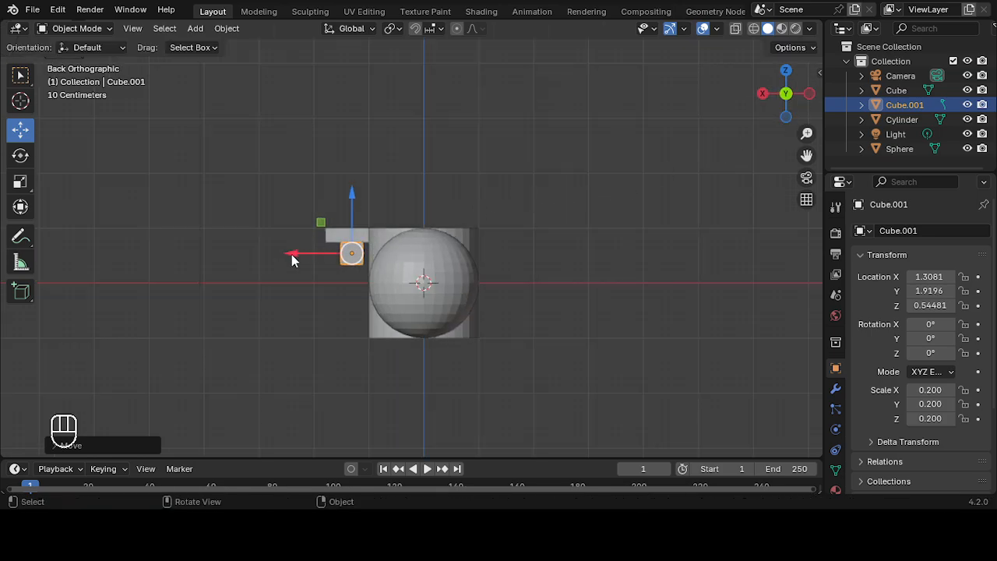
left_click_drag(293, 254, 281, 253)
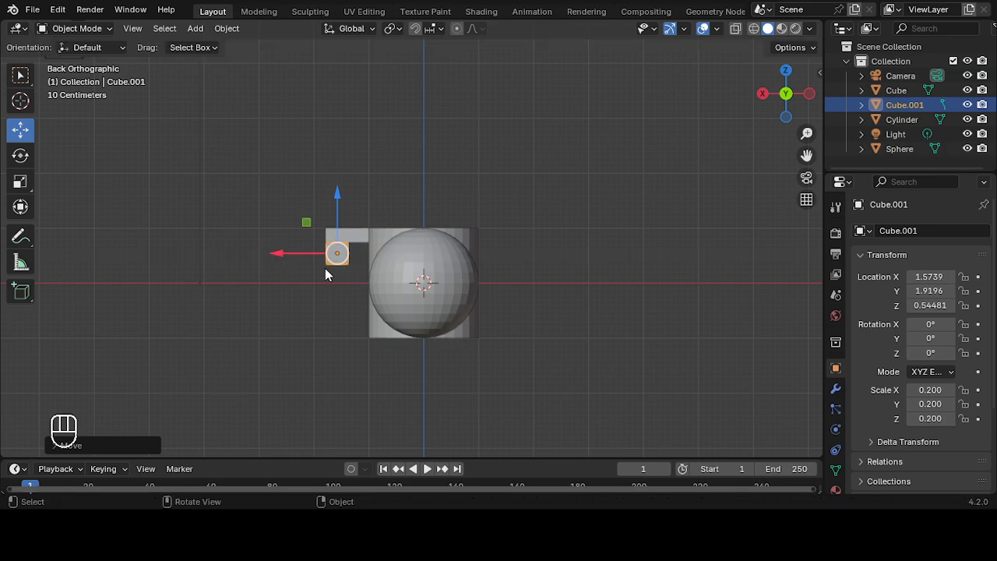
- Move the sphere to about X 5.28, Z -2.45 m and the cylinder to about X -5.67, Z -2.11 m, clear of the slab
left_click(441, 296)
left_click_drag(392, 253, 103, 249)
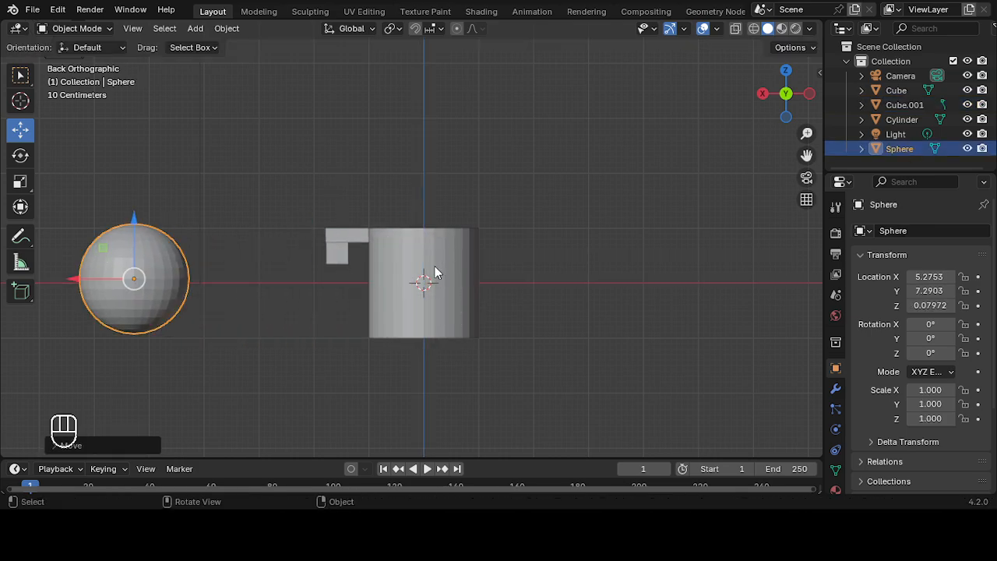
left_click(402, 279)
left_click_drag(394, 254, 690, 368)
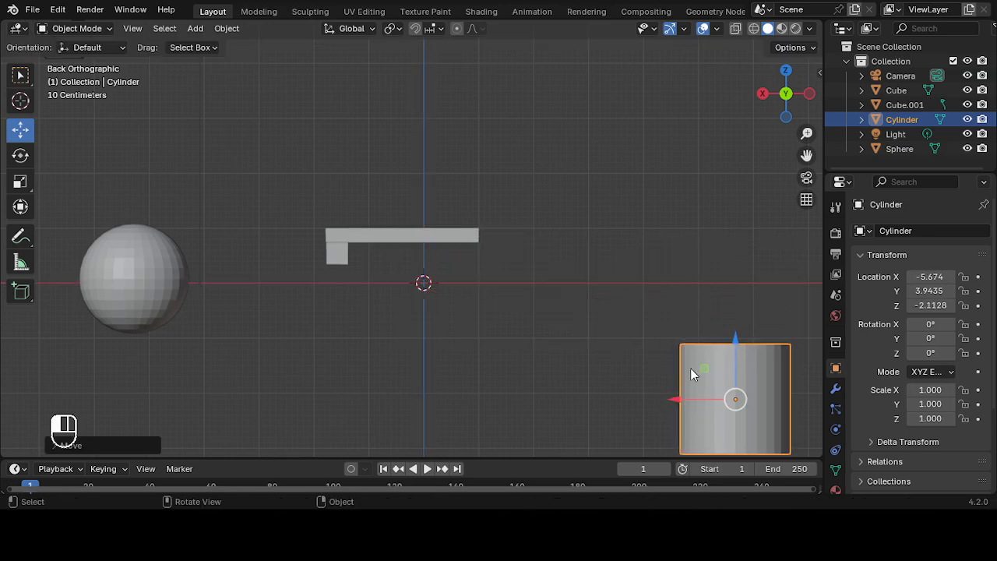
left_click(134, 268)
left_click_drag(138, 225, 117, 364)
- Select the small cube under the slab and display its transform and dimension values in the viewport
middle_click_drag(117, 364, 499, 312)
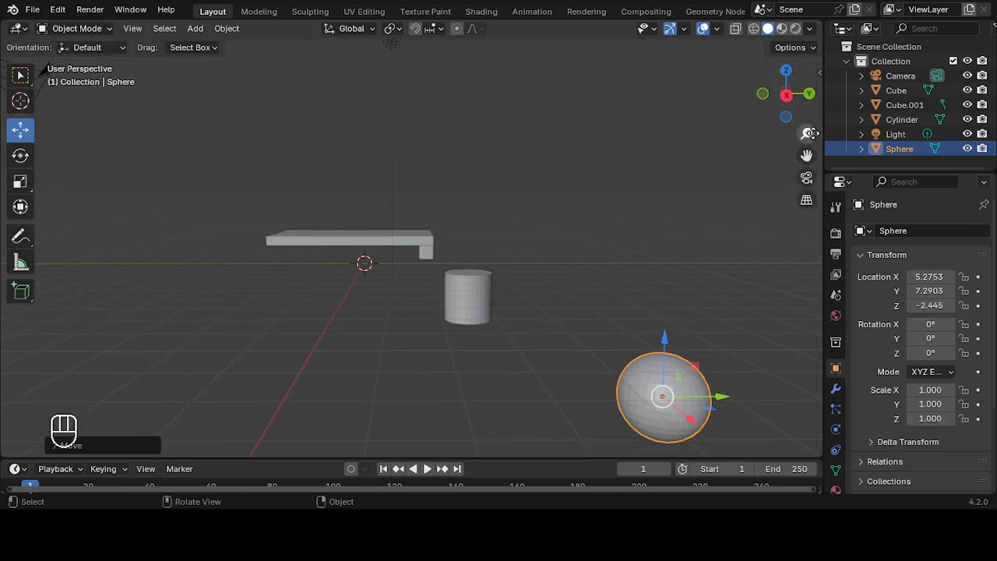
left_click(789, 95)
scroll(449, 261, "up", 3)
left_click(449, 261)
middle_click_drag(449, 261, 474, 267)
key("n")
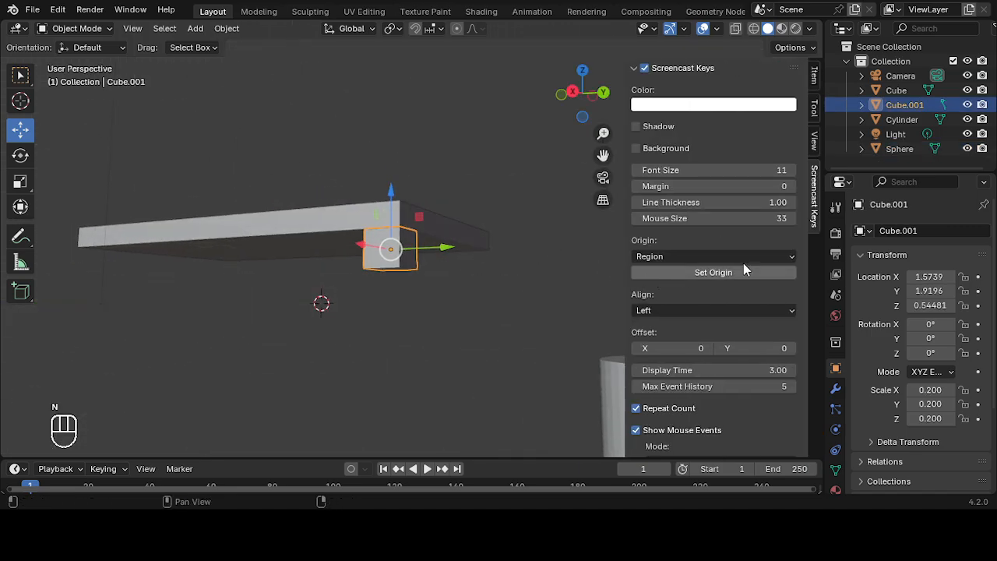
left_click(814, 80)
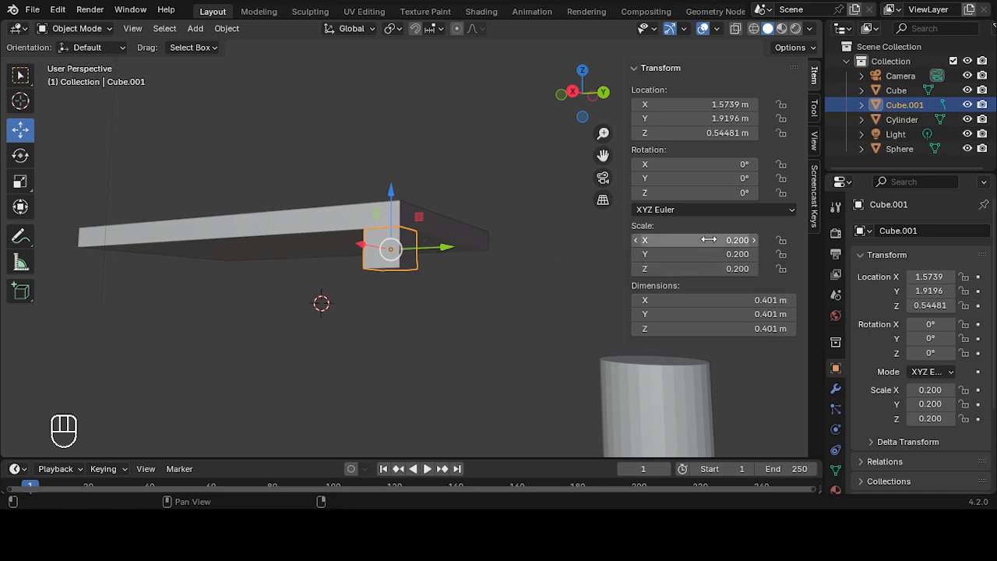
- Try setting the small cube's X, Y and Z scale to 1, and undo the change
left_click_drag(709, 240, 710, 269)
type("1")
key("Return")
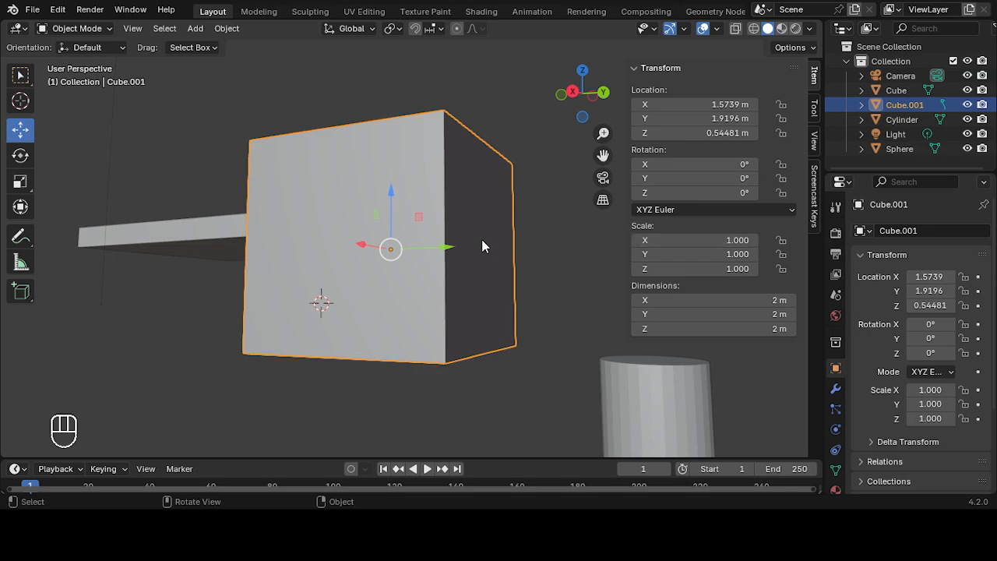
key("ctrl+z")
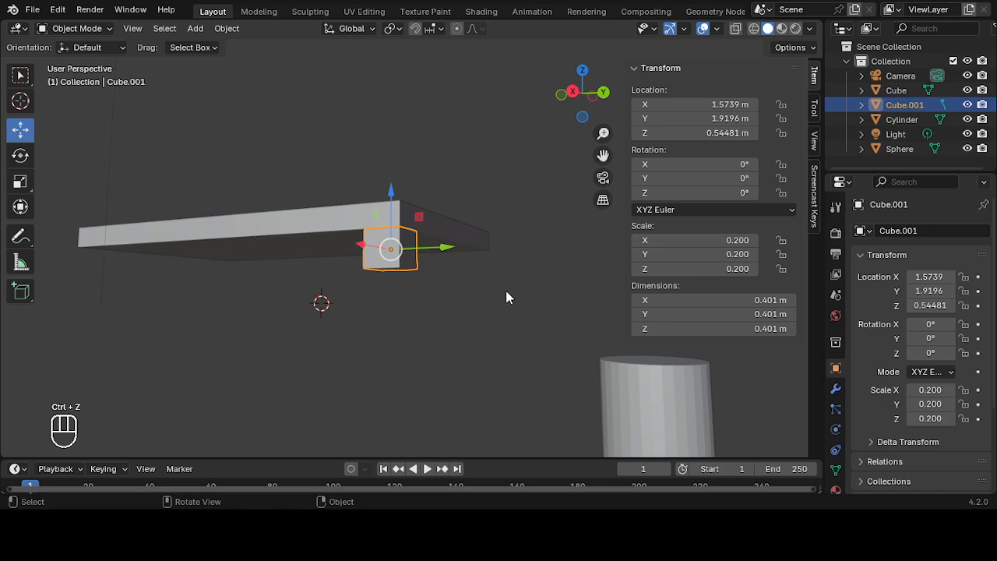
- Apply the scale of the small cube under the slab's corner
middle_click_drag(510, 269, 519, 285)
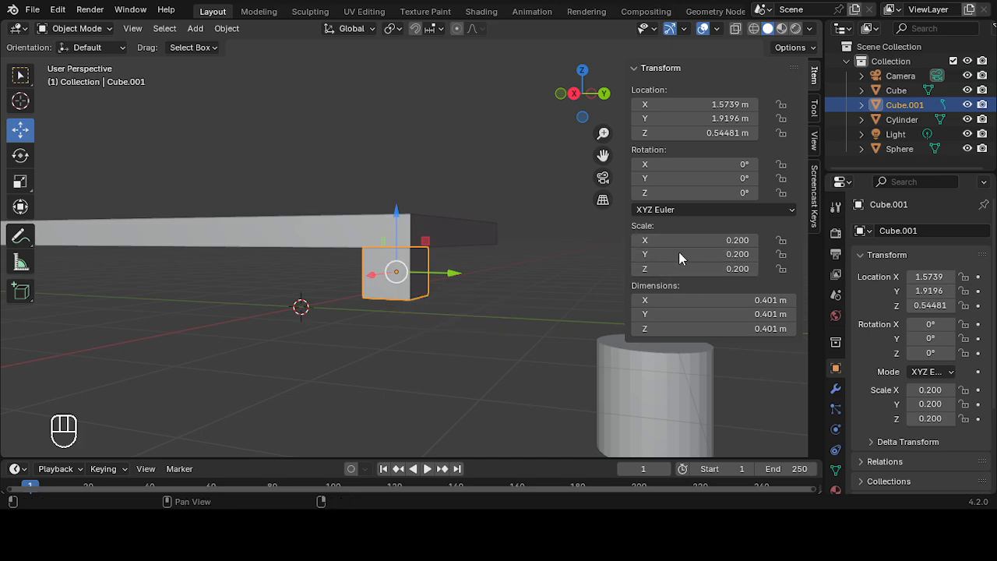
left_click(239, 29)
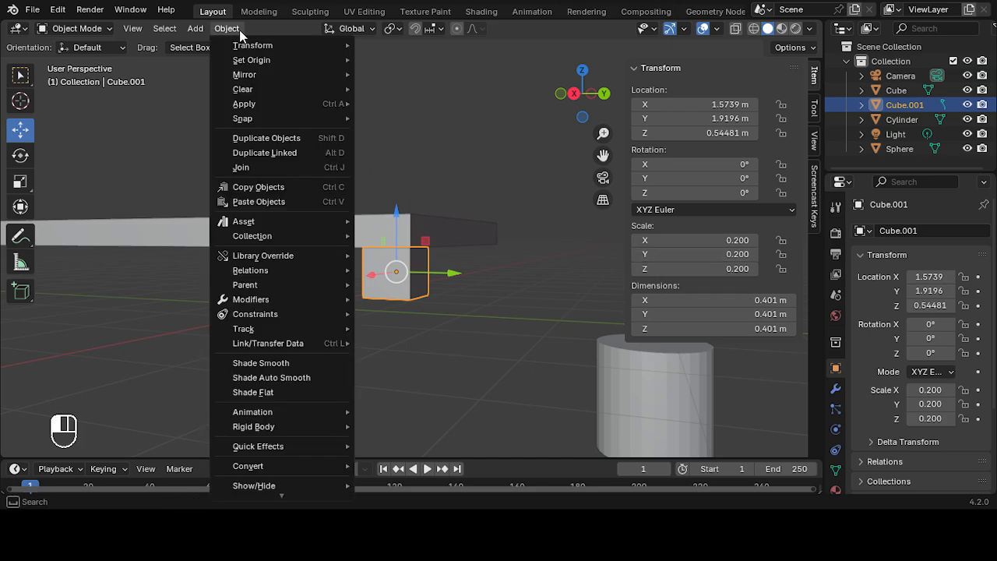
mouse_move(256, 102)
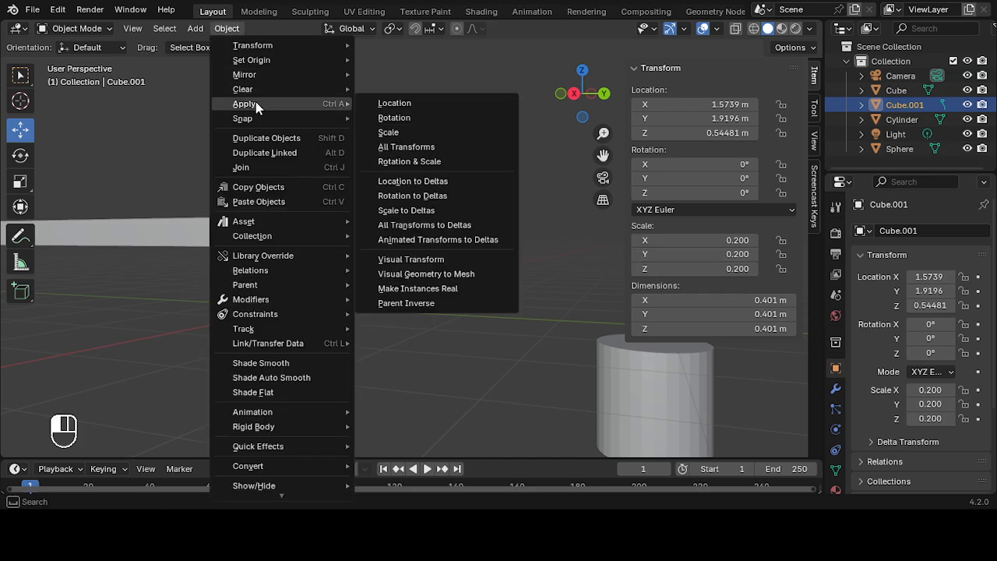
left_click(442, 133)
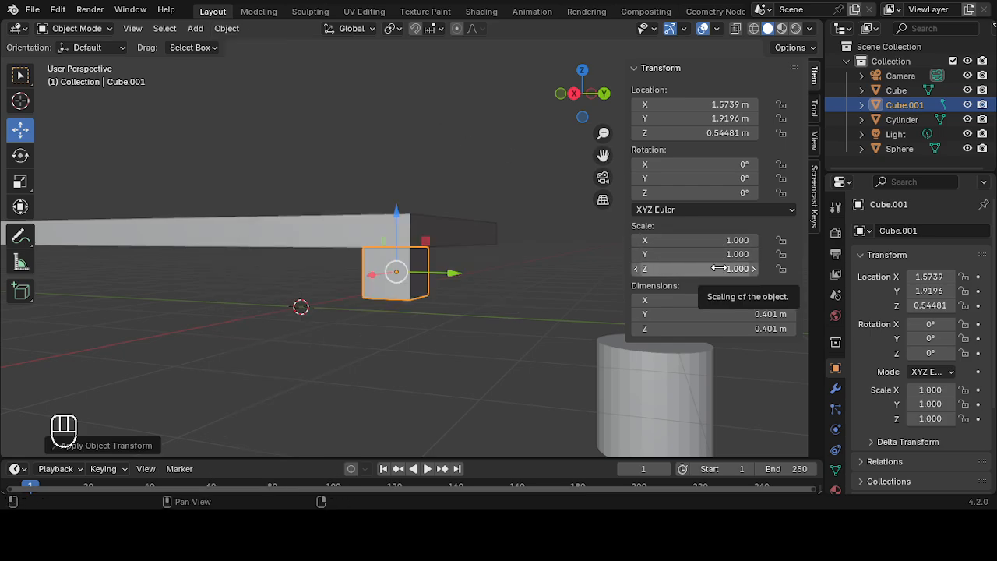
scroll(481, 311, "down", 1)
scroll(481, 304, "down", 1)
scroll(490, 298, "up", 2)
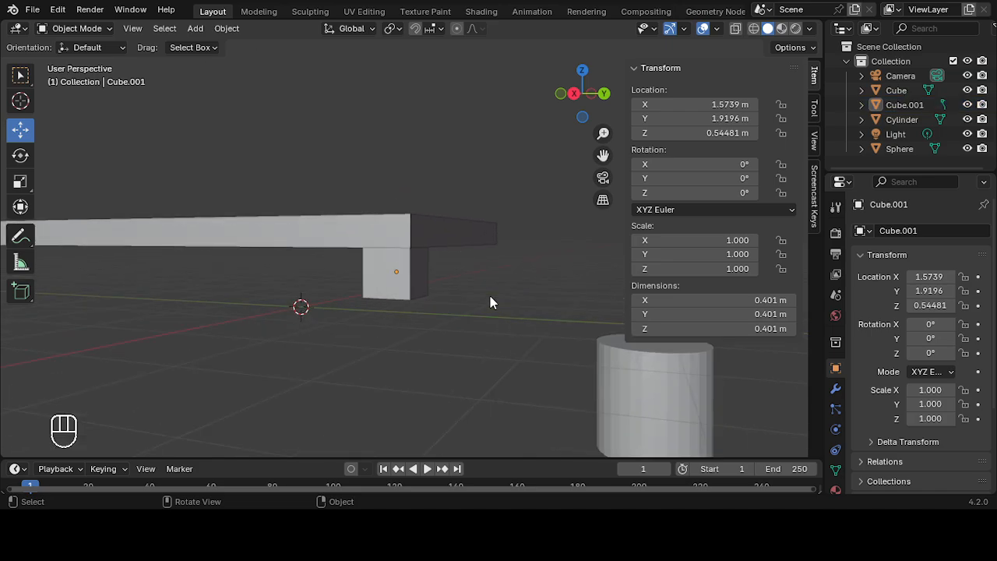
scroll(465, 282, "down", 1)
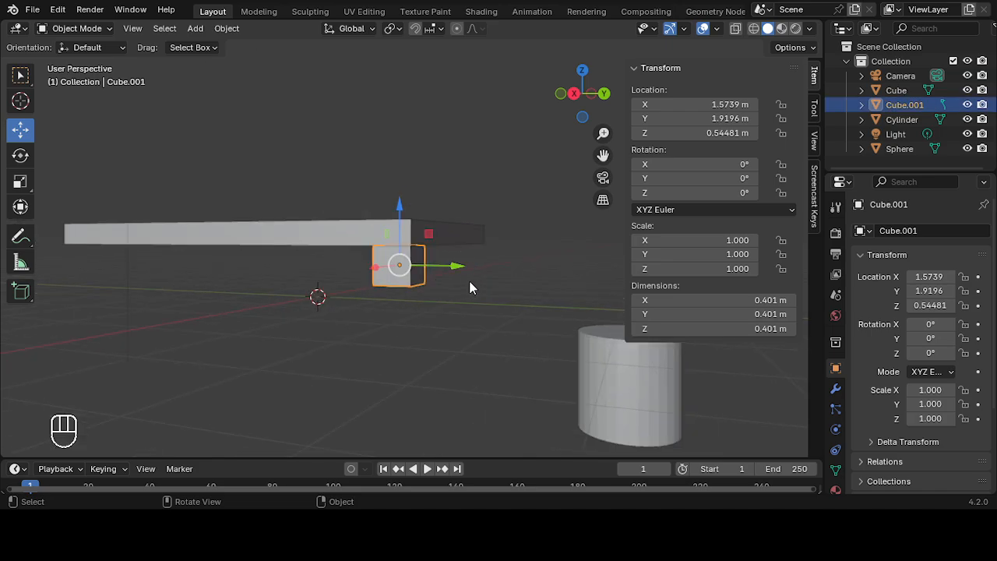
scroll(456, 288, "up", 1)
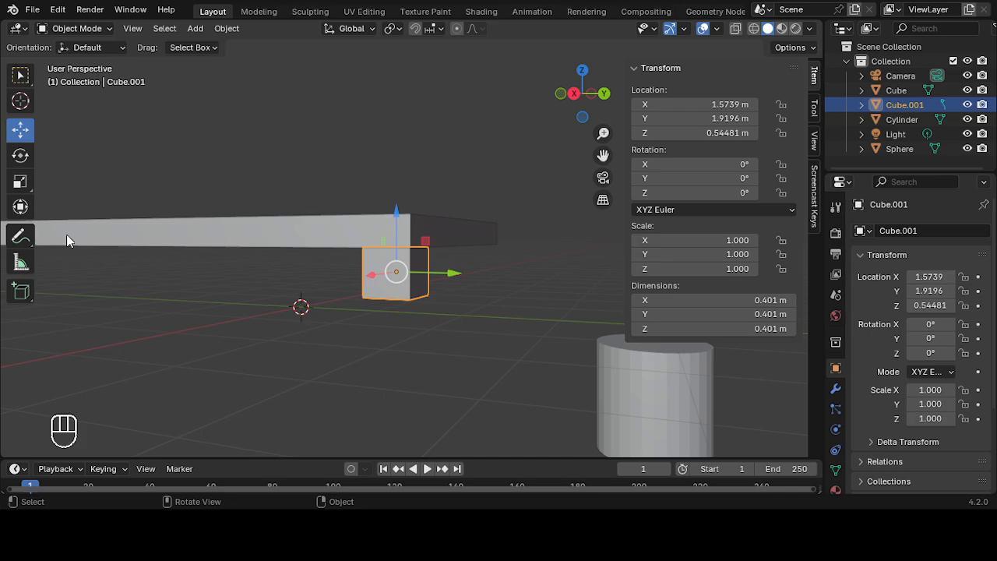
- Try scaling the small cube to about X 4.86, Y 2.55, Z 2.91, and set all three scale values back to 1
left_click(20, 182)
left_click_drag(455, 274, 549, 292)
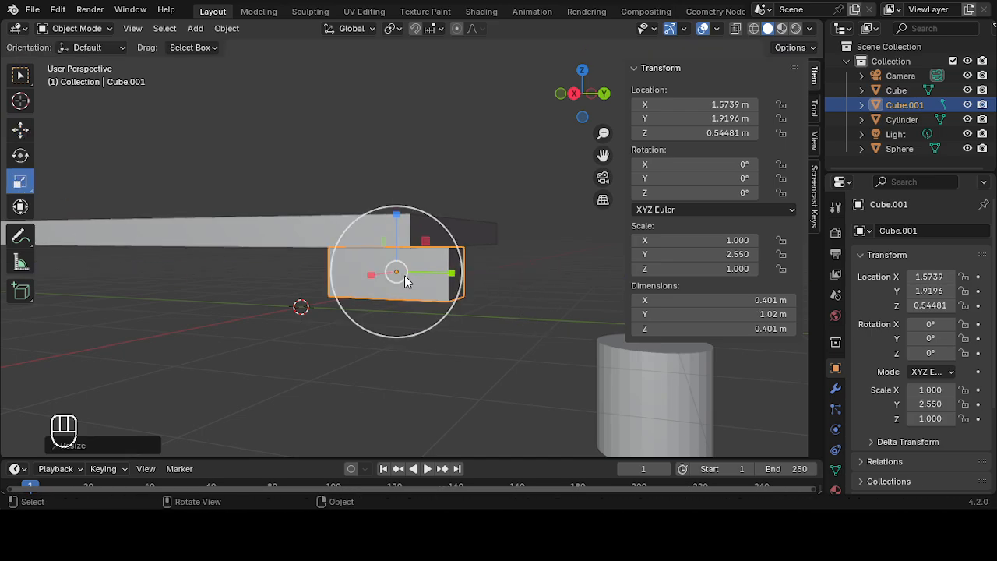
left_click_drag(372, 274, 211, 316)
left_click_drag(387, 231, 394, 155)
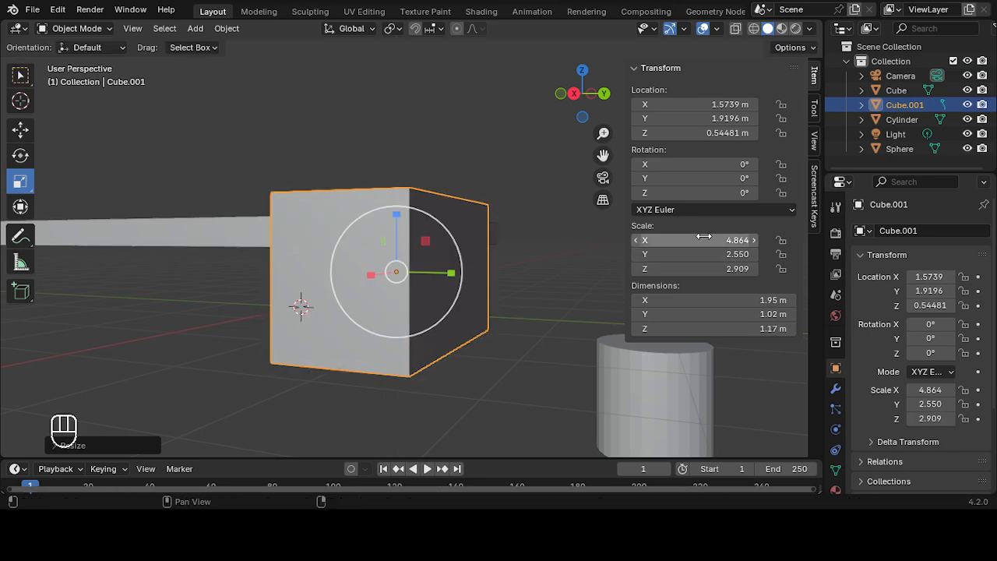
left_click_drag(701, 239, 701, 269)
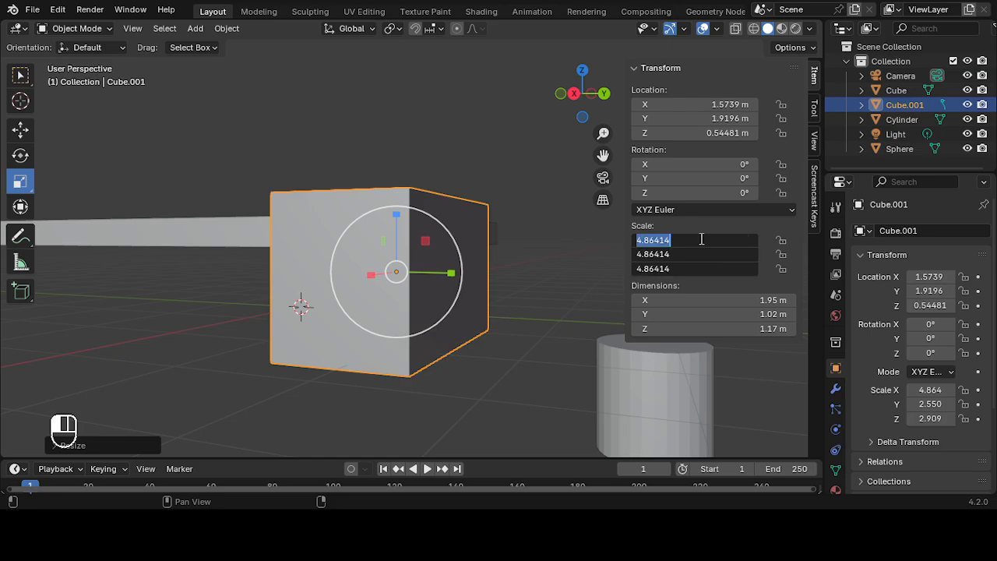
type("1")
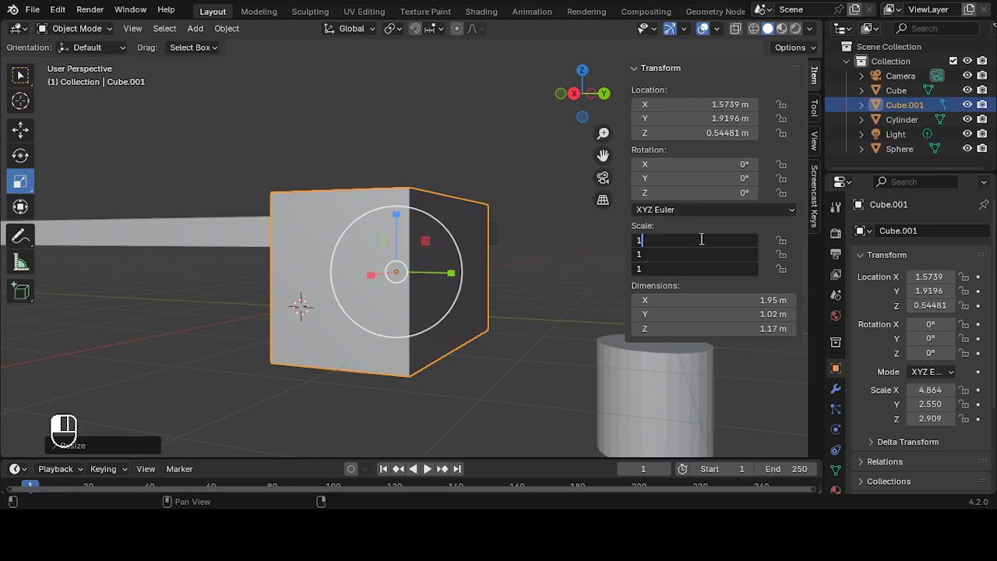
key("Return")
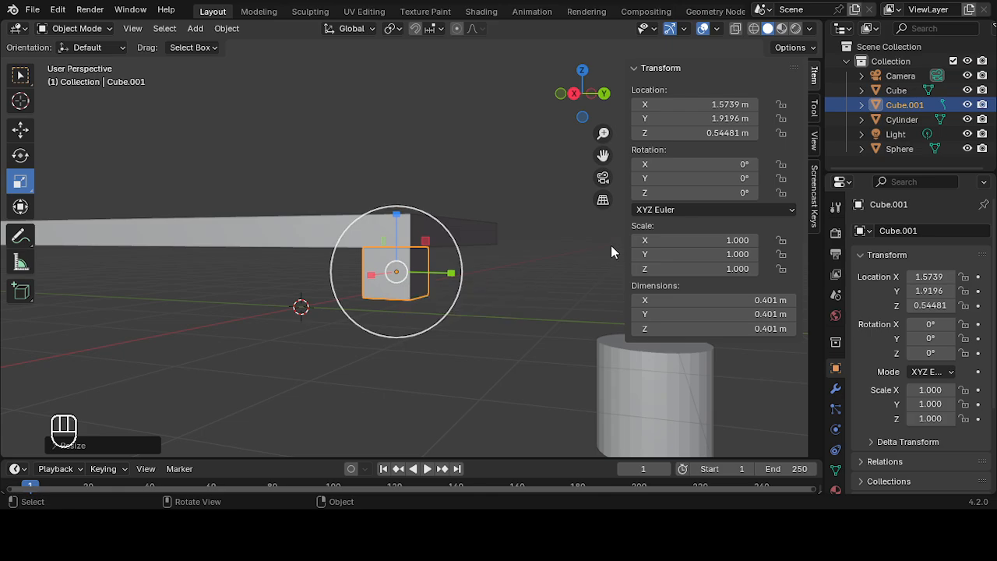
- In Edit Mode, move the small cube's bottom face down to a local Z of about -1.77 m, and return to Object Mode
middle_click_drag(612, 250, 490, 268)
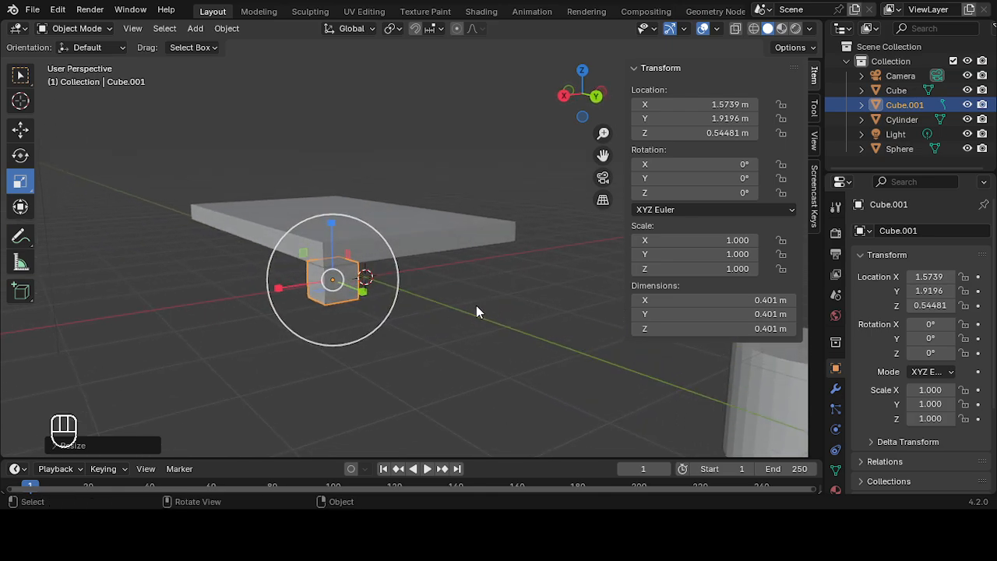
middle_click_drag(476, 306, 487, 254)
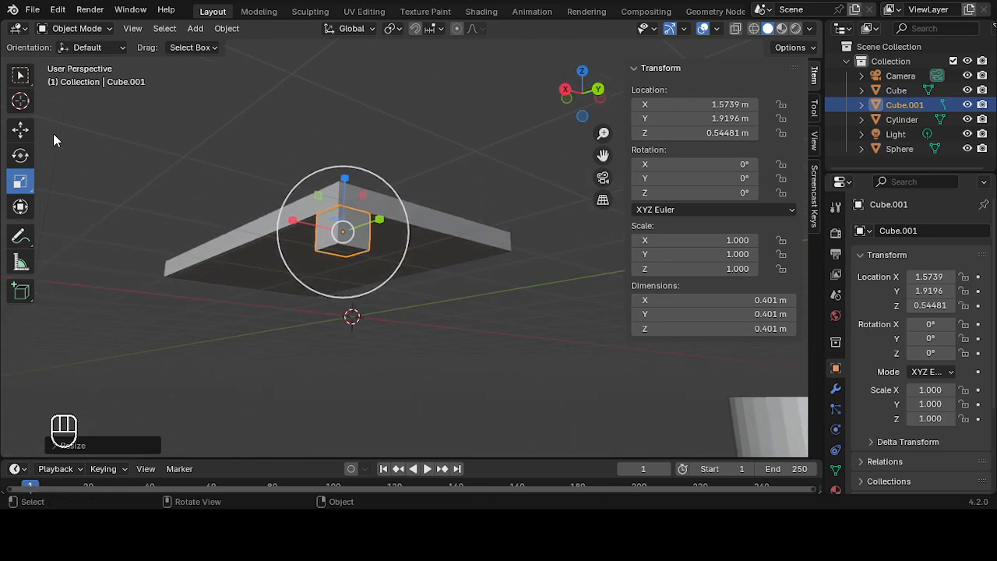
left_click(94, 28)
left_click(99, 61)
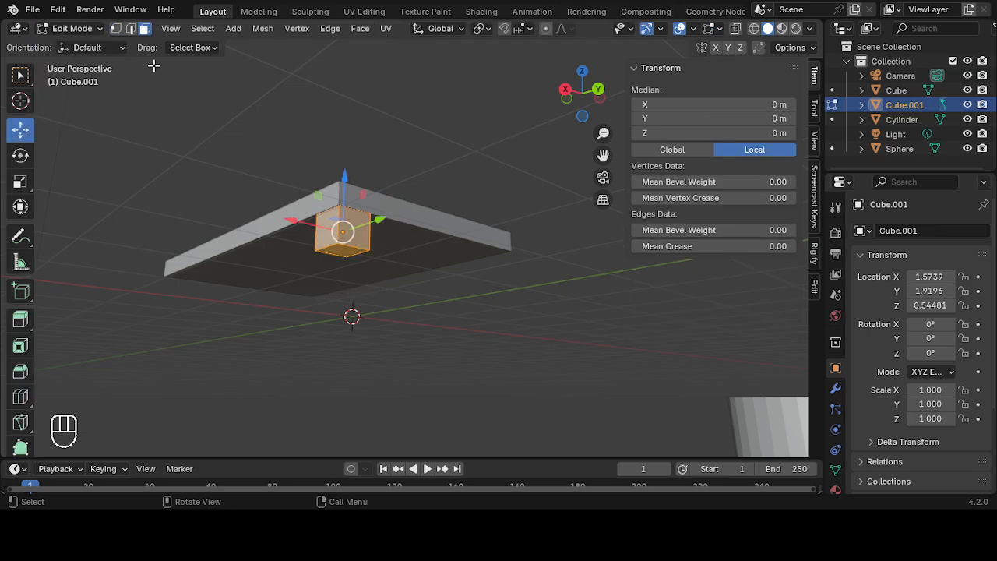
left_click(335, 255)
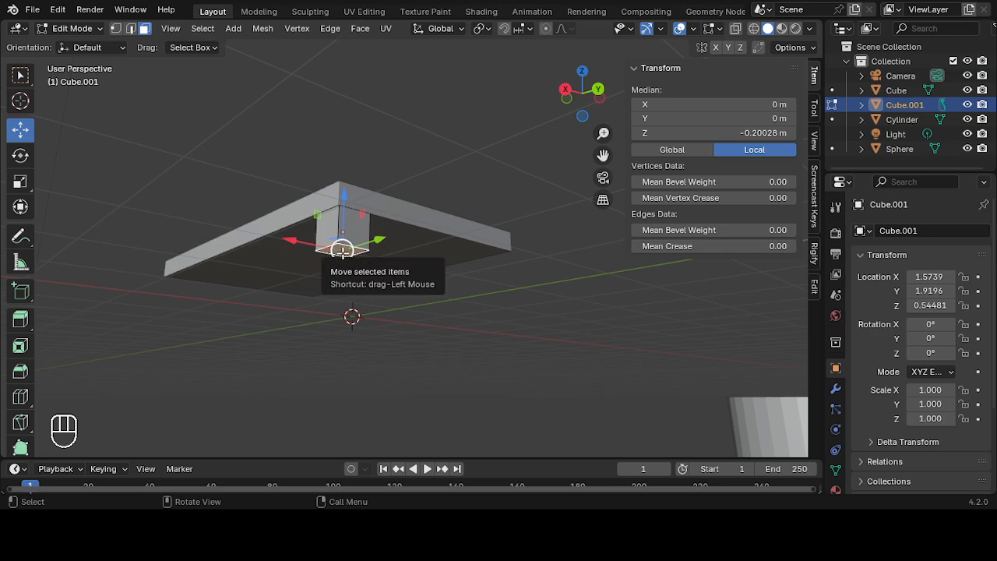
left_click_drag(347, 202, 338, 368)
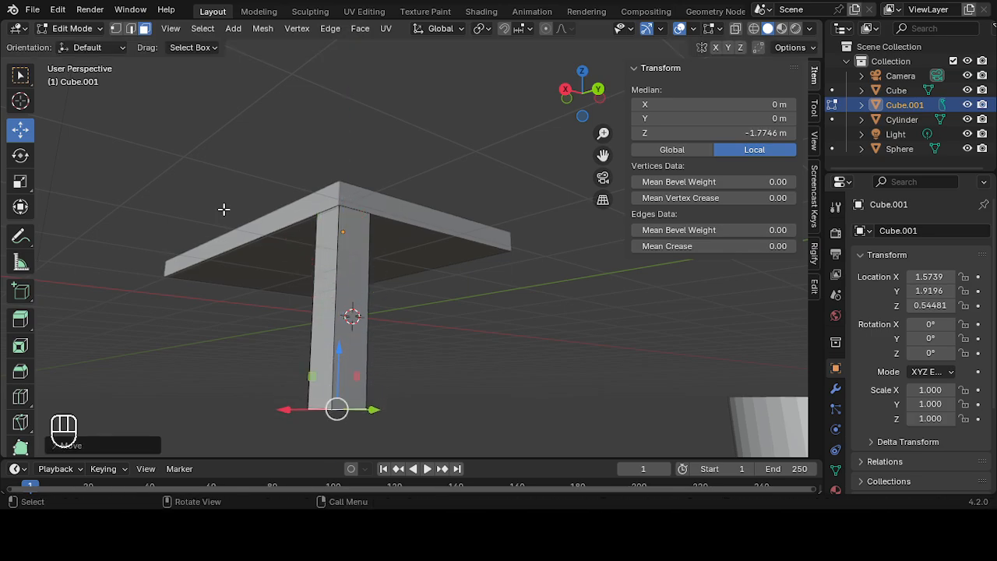
left_click(72, 28)
left_click(86, 44)
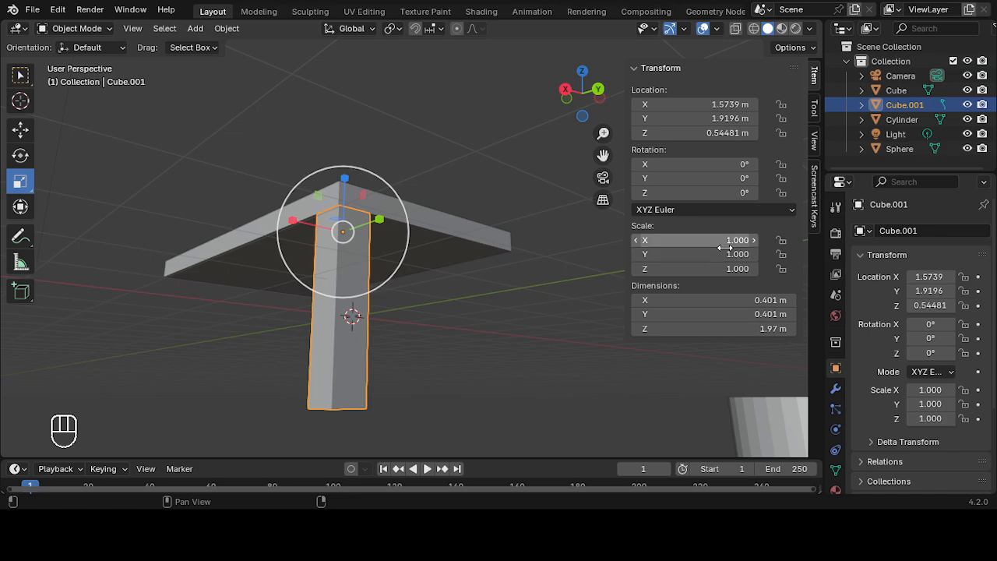
- Undo the move of the small cube's bottom face and switch back to Object Mode
middle_click_drag(437, 319, 460, 336)
key("ctrl+z")
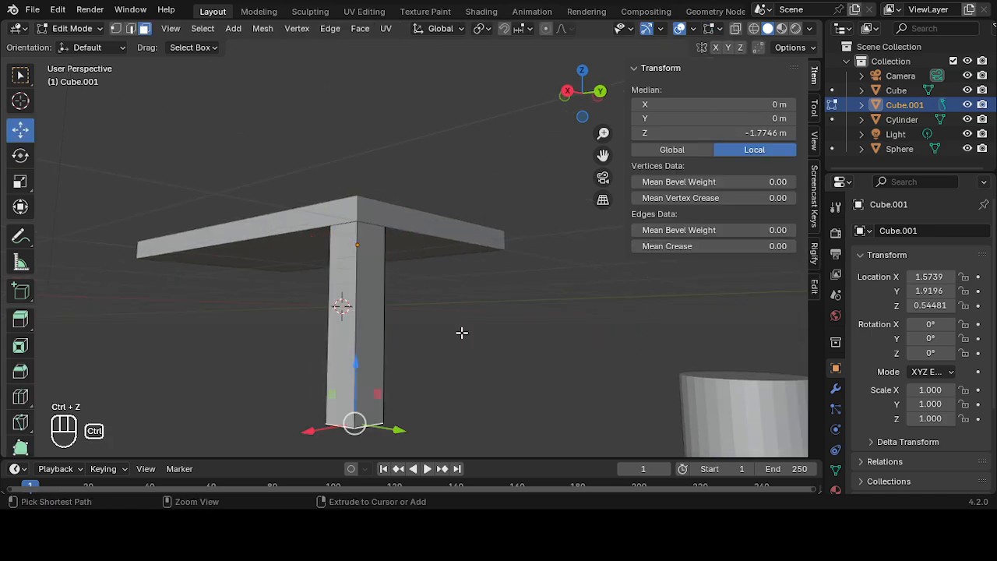
key("ctrl+z")
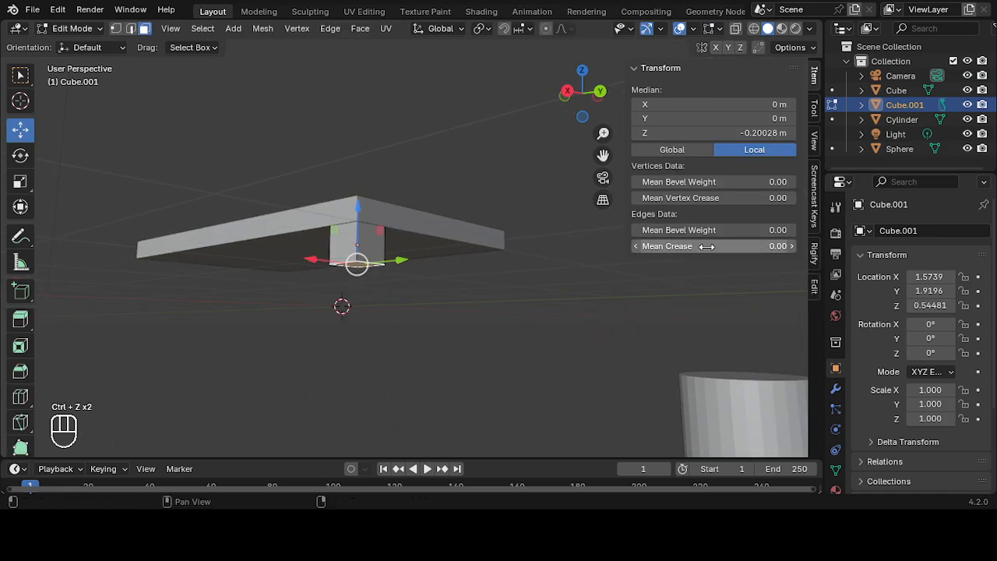
left_click(72, 28)
left_click(85, 45)
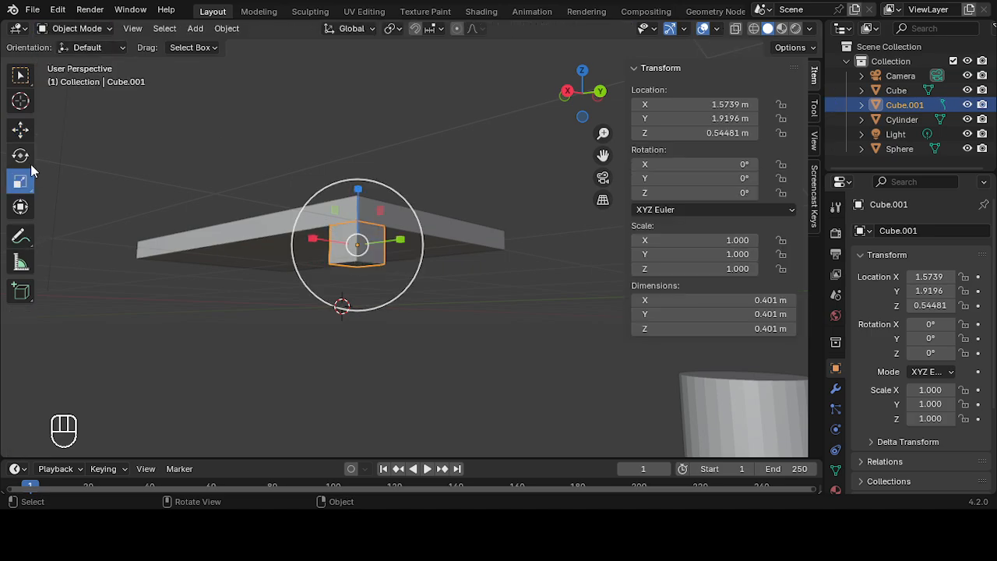
- Try stretching the whole cube to a Z scale of about 5.24, and set its X, Y and Z scale back to 1
left_click_drag(357, 190, 370, 369)
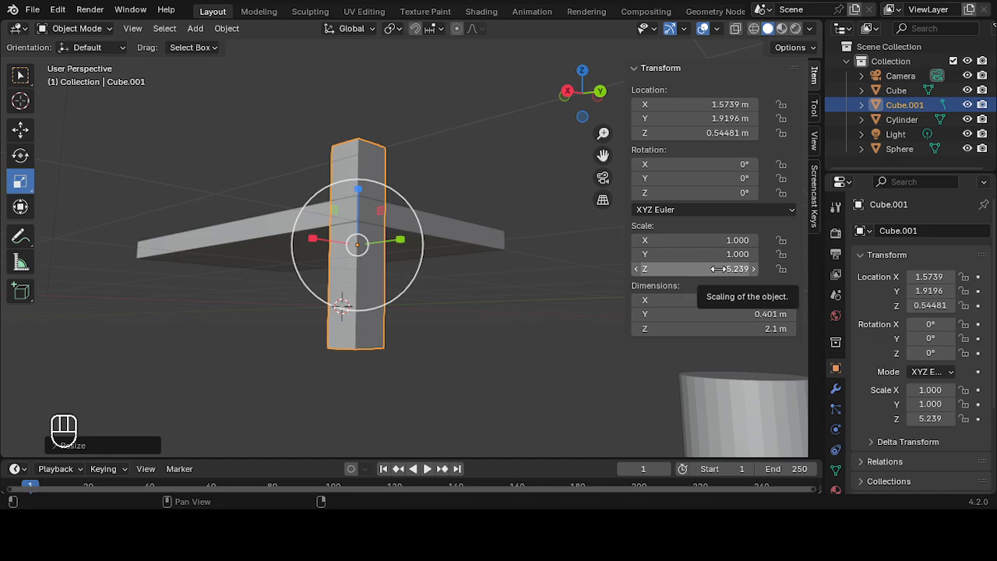
left_click_drag(715, 268, 714, 240)
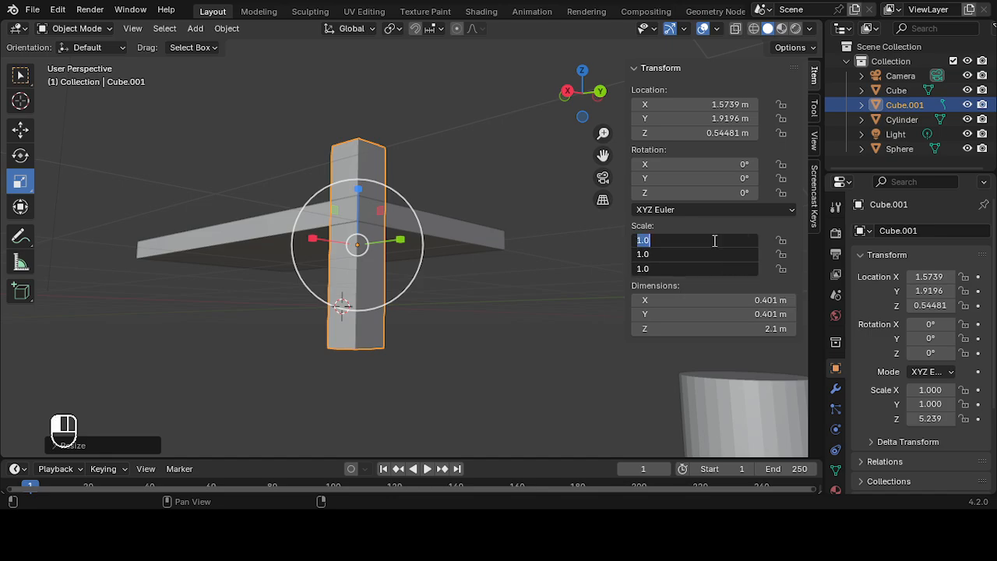
type("1")
key("Return")
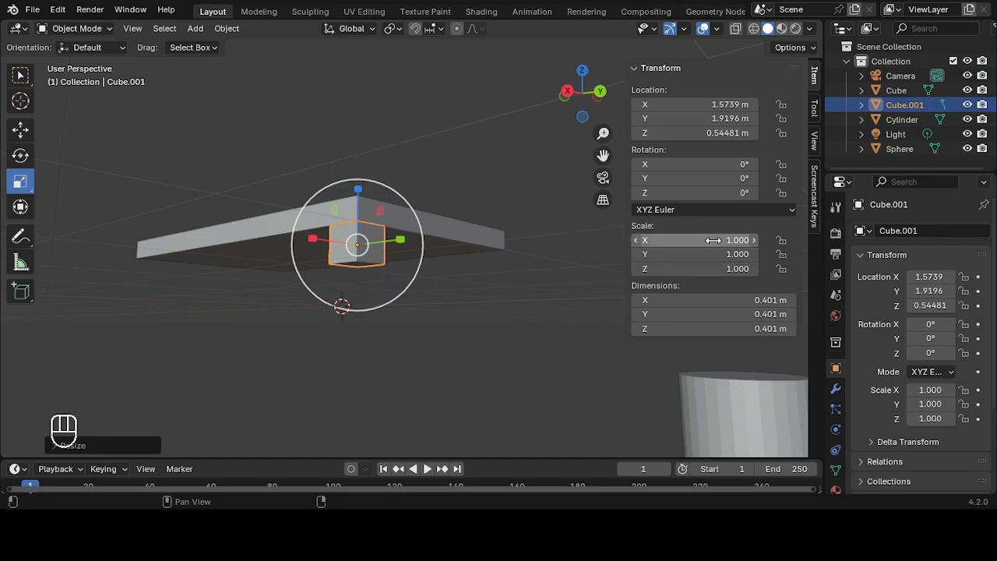
- In Edit Mode, lower the small cube's bottom face to a local Z of about -1.56 m to form a leg, and return to Object Mode
left_click(77, 28)
left_click(93, 59)
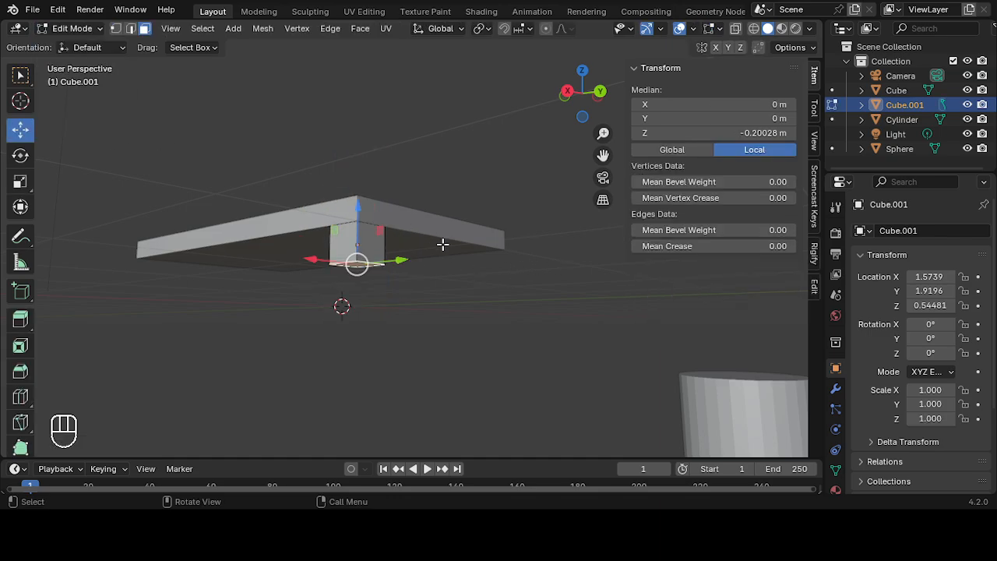
key("e")
left_click(347, 354)
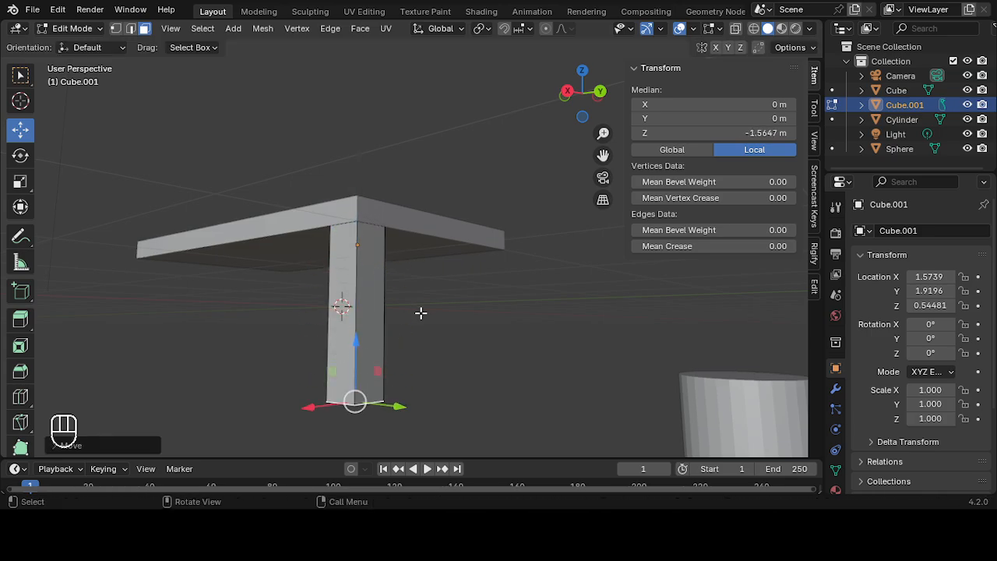
middle_click_drag(421, 313, 487, 324)
left_click(583, 93)
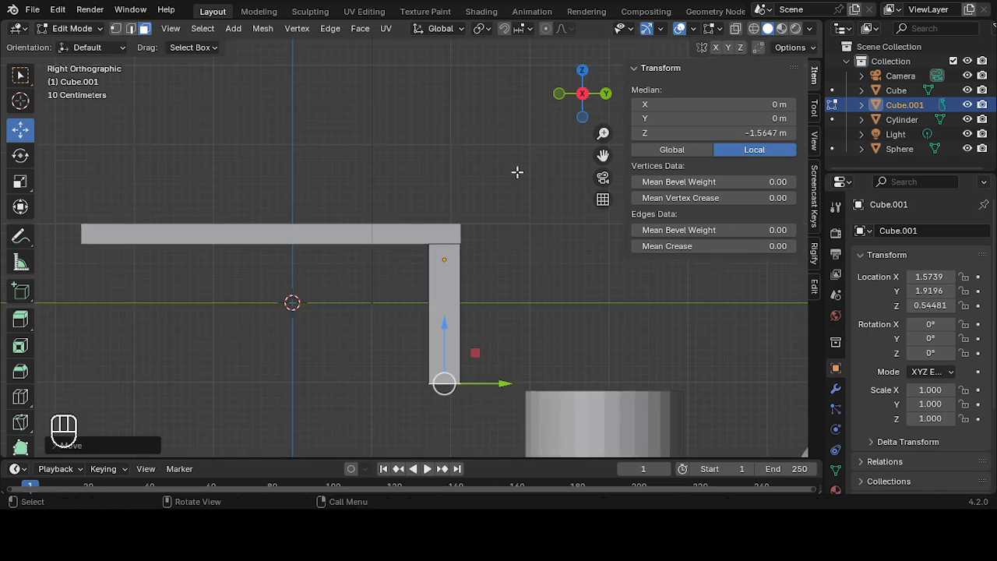
left_click(70, 28)
left_click(82, 44)
middle_click_drag(371, 156, 503, 319)
left_click(504, 320)
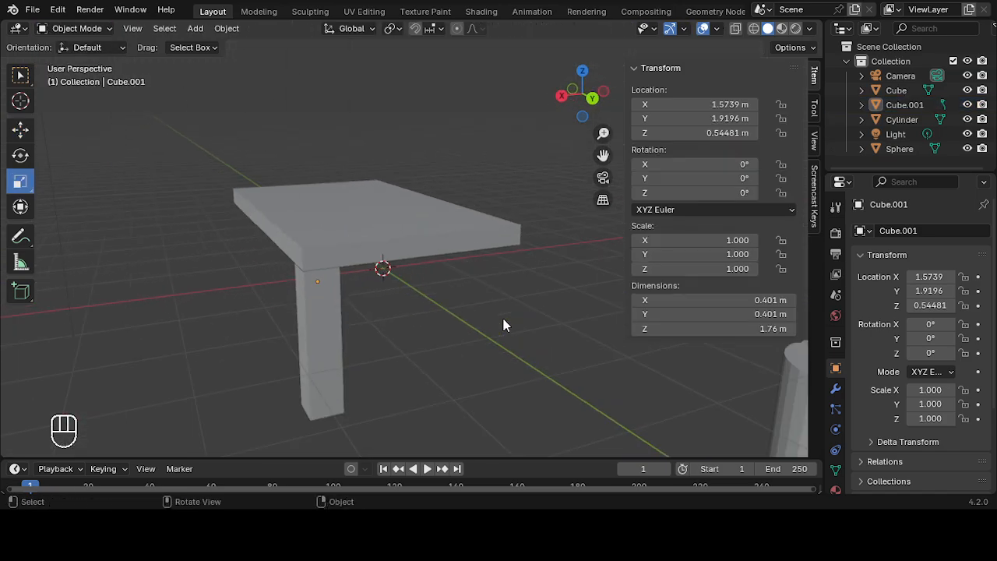
- Select the leg and the slab in turn to check their scale and dimensions, ending with the leg selected
left_click(319, 332)
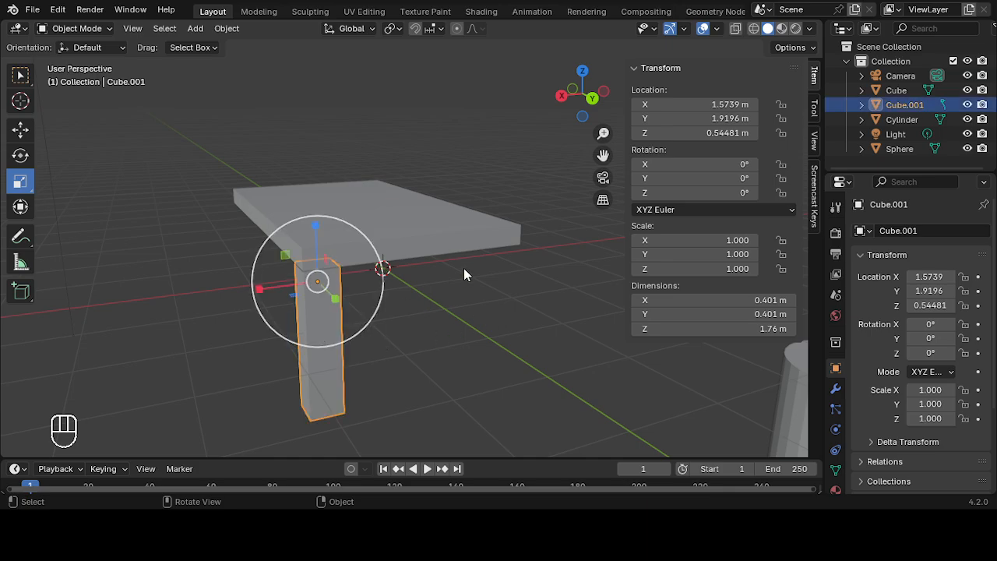
left_click(490, 235)
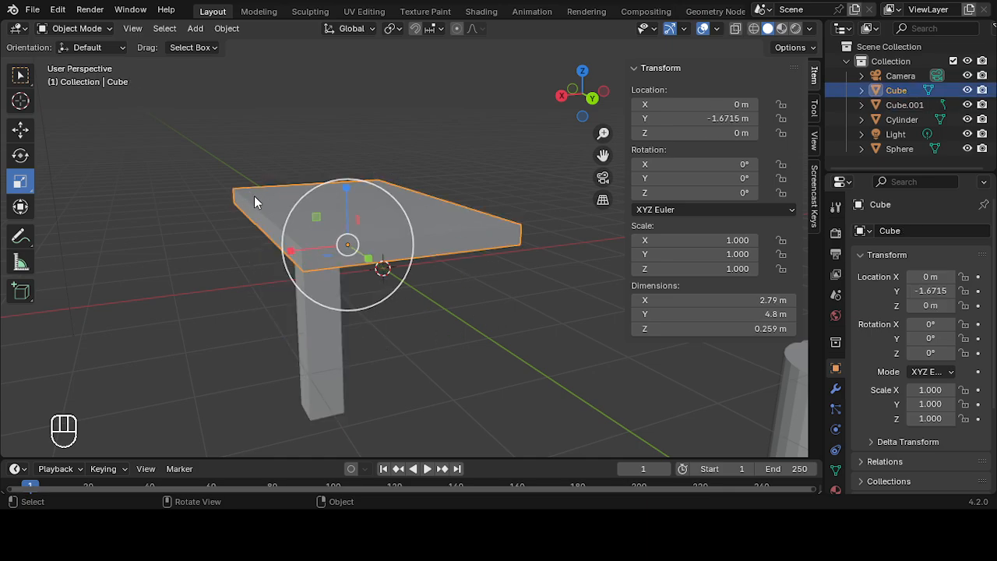
left_click(476, 351)
left_click(325, 349)
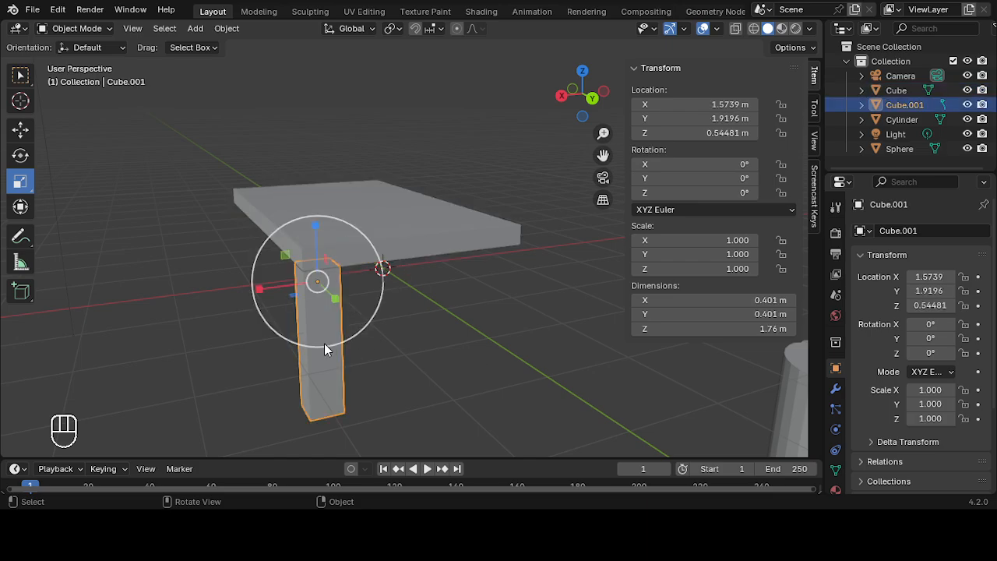
- Try duplicating the leg and placing the copy near the slab's neighbouring corner, and undo the duplicate
left_click(227, 29)
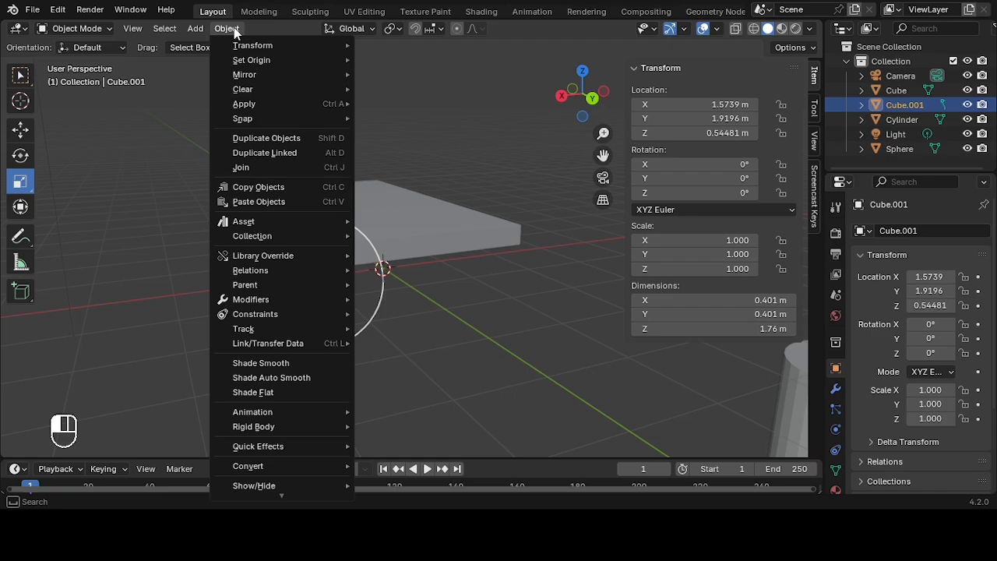
left_click(302, 138)
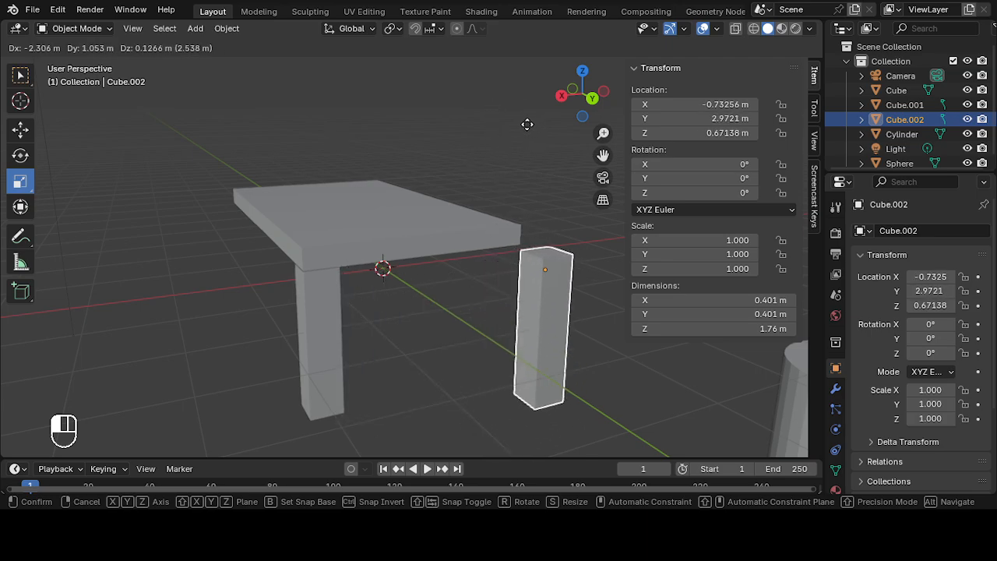
left_click(510, 123)
middle_click_drag(510, 123, 479, 229)
key("ctrl+z")
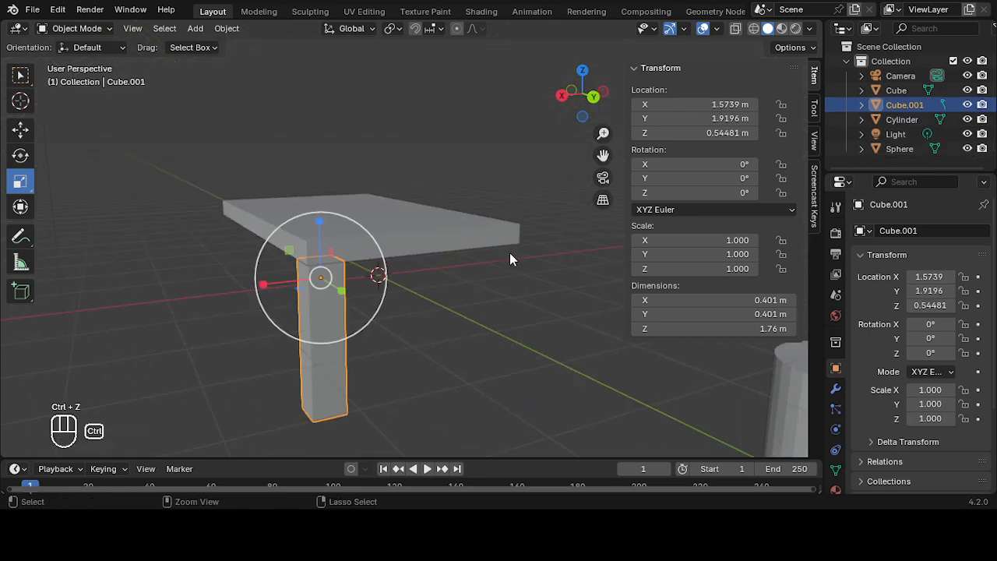
- Duplicate the leg and move the copy along X to about -0.815 m, under the slab's neighbouring corner, then deselect it
left_click(227, 28)
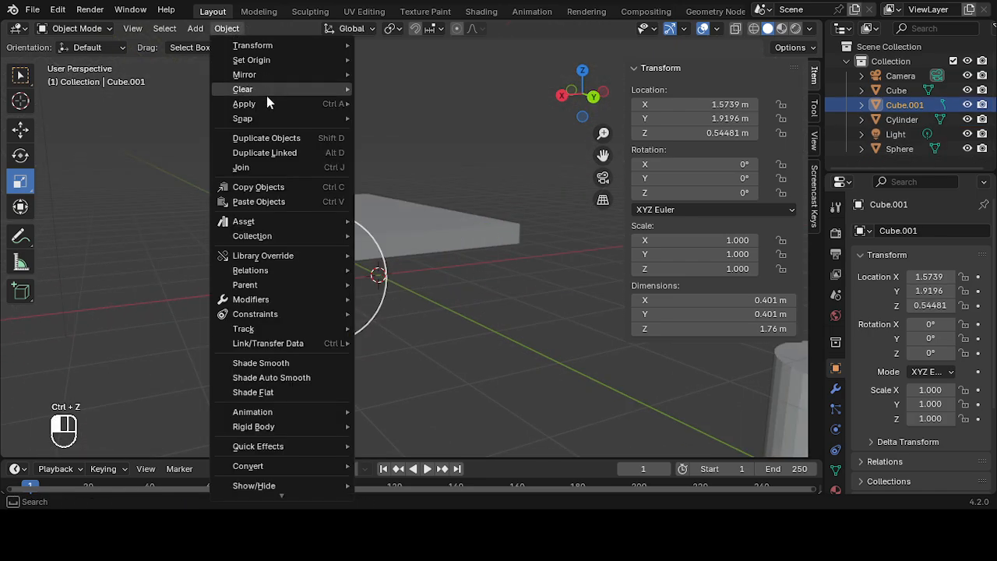
left_click(272, 138)
right_click(444, 154)
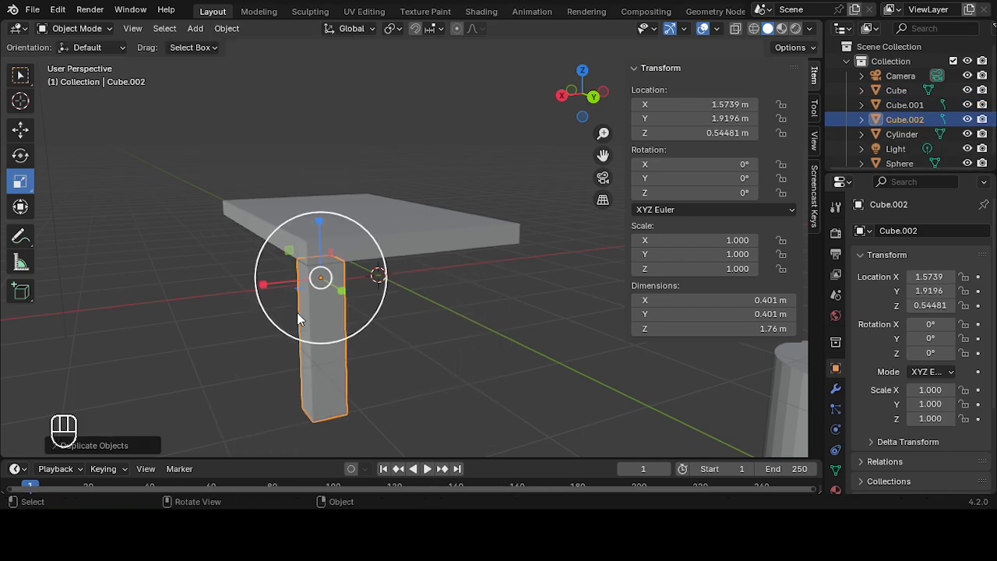
left_click(20, 130)
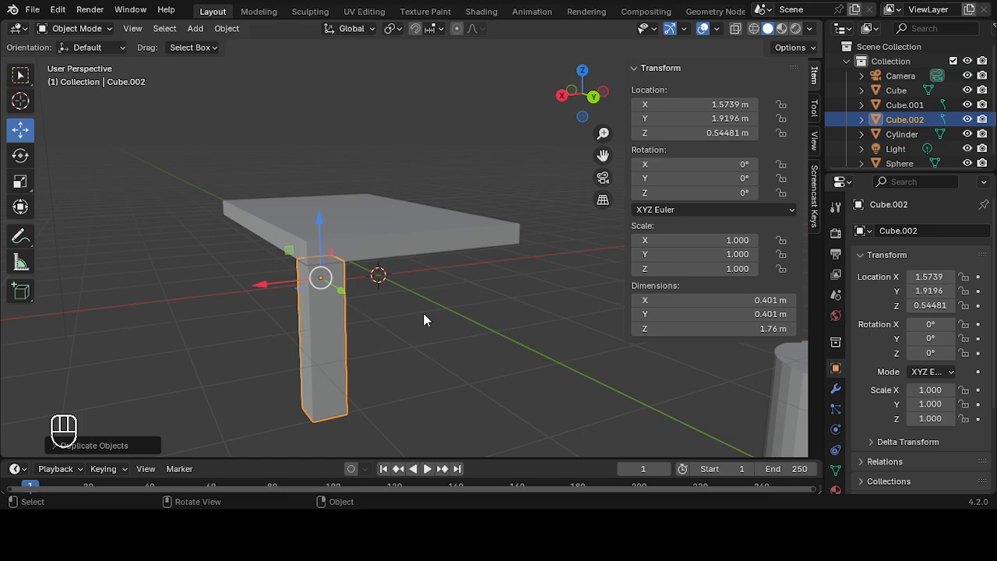
middle_click_drag(423, 319, 366, 328)
left_click_drag(244, 277, 445, 268)
middle_click_drag(445, 267, 510, 265)
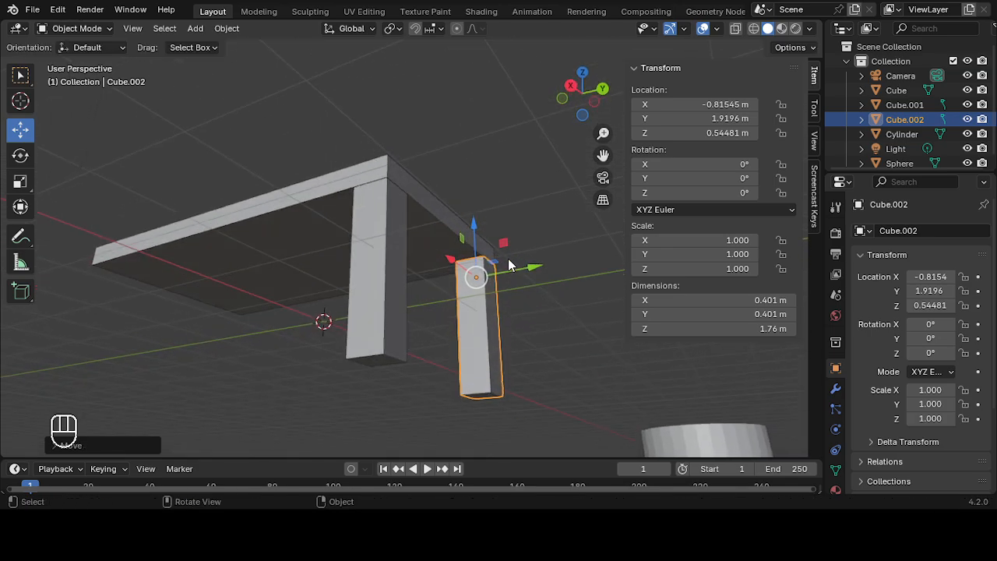
left_click(559, 320)
- Duplicate both legs together and move the copies along Y to about -2.44 m, under the slab's opposite corners, then deselect them
scroll(553, 324, "up", 2)
scroll(553, 324, "down", 2)
middle_click_drag(553, 324, 514, 358)
scroll(551, 343, "down", 2)
left_click_drag(276, 307, 522, 399)
left_click(226, 29)
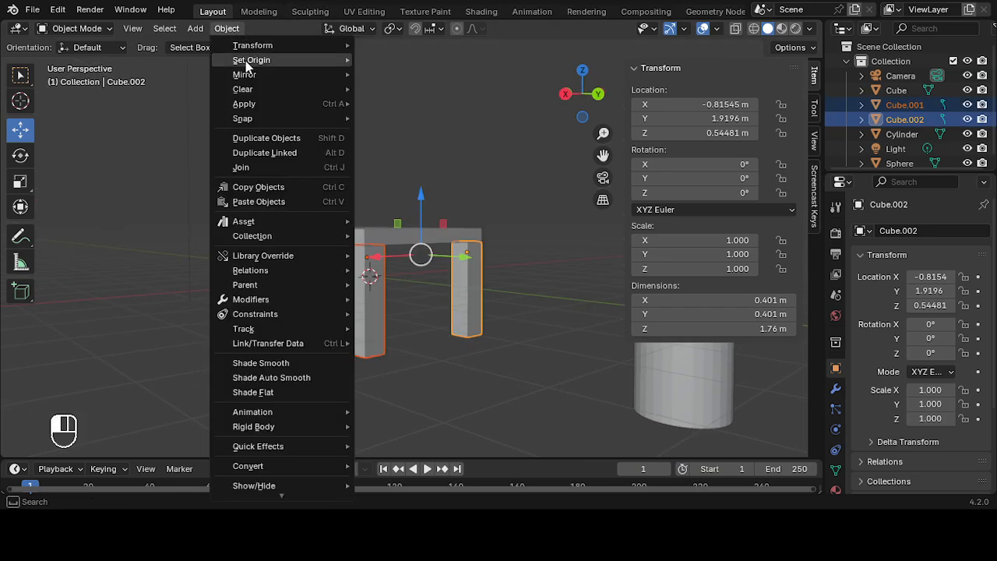
left_click(271, 147)
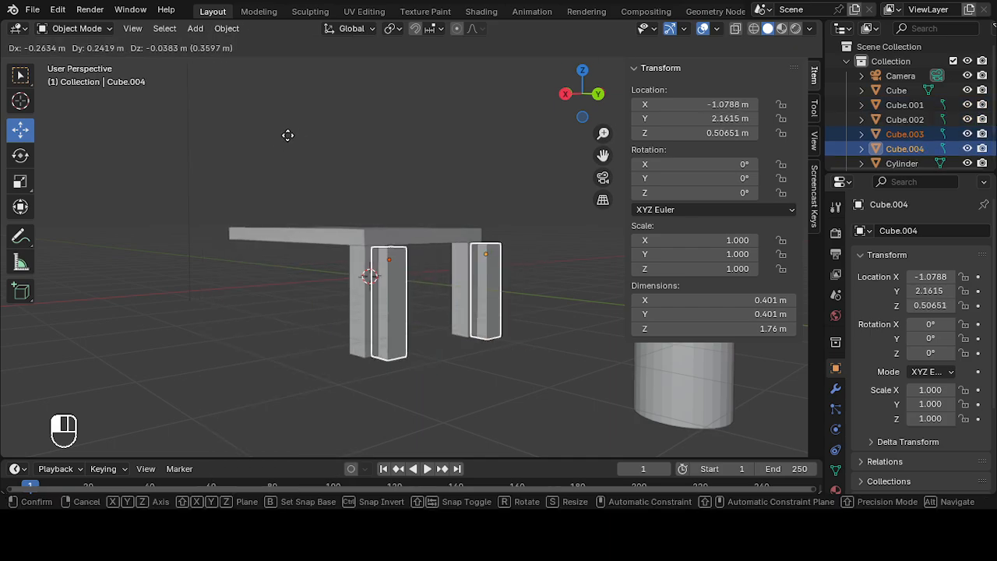
middle_click_drag(356, 220, 371, 219)
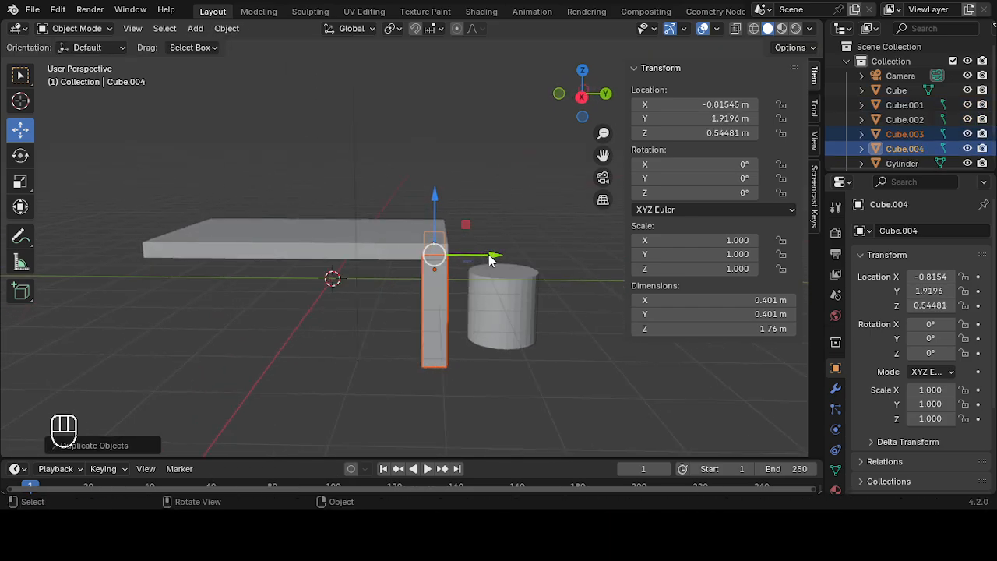
left_click_drag(491, 259, 243, 249)
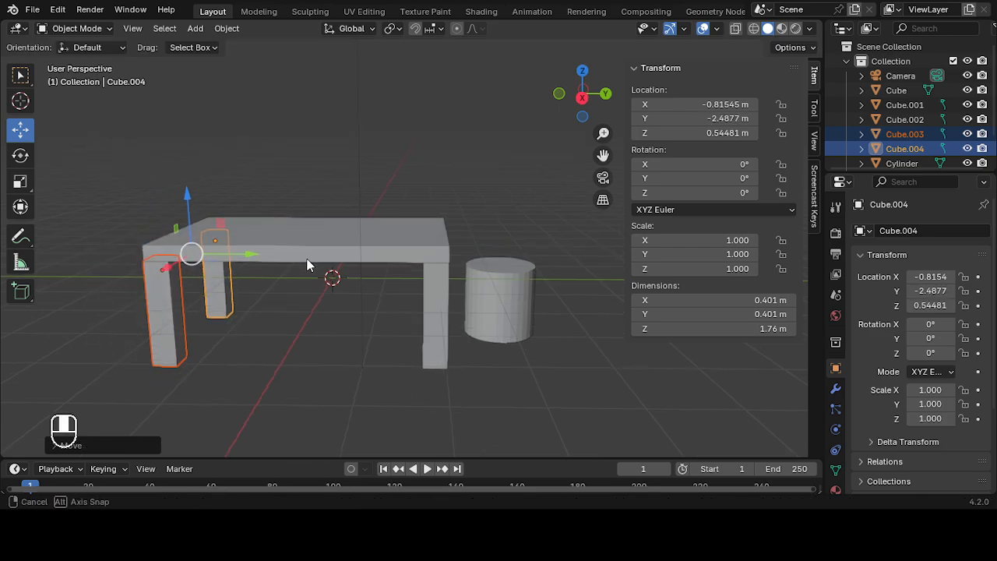
middle_click_drag(307, 259, 285, 281)
left_click_drag(248, 277, 261, 271)
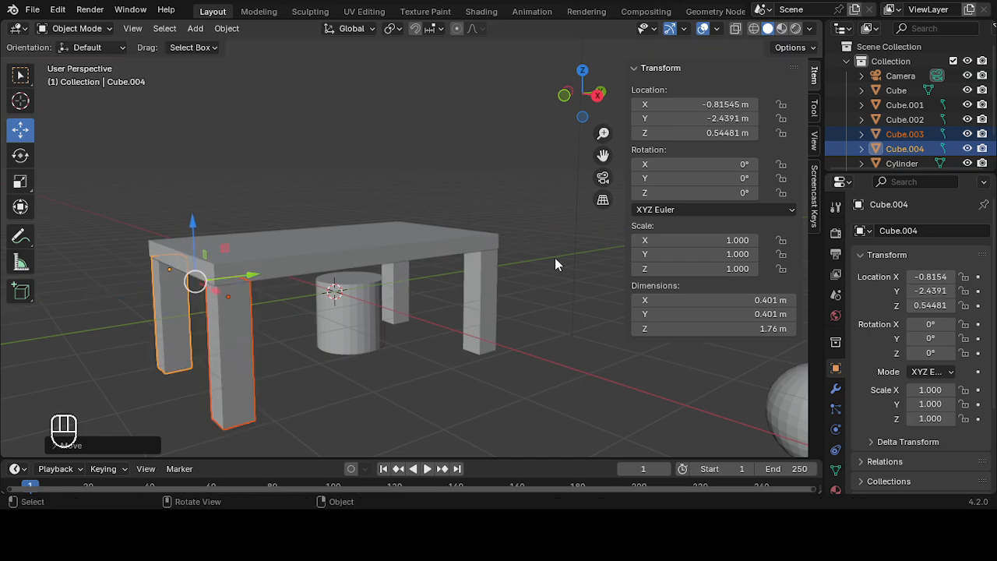
left_click(554, 258)
- Select three of the table's legs and the tabletop in turn to check the separate objects, ending with the tabletop selected
scroll(545, 249, "down", 2)
middle_click_drag(545, 249, 391, 318)
scroll(383, 280, "up", 1)
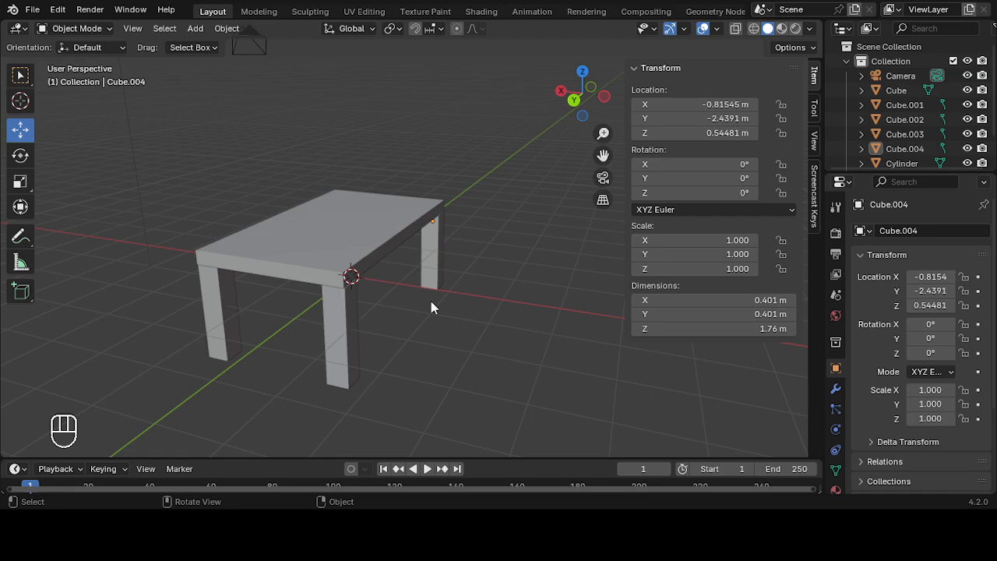
left_click(346, 322)
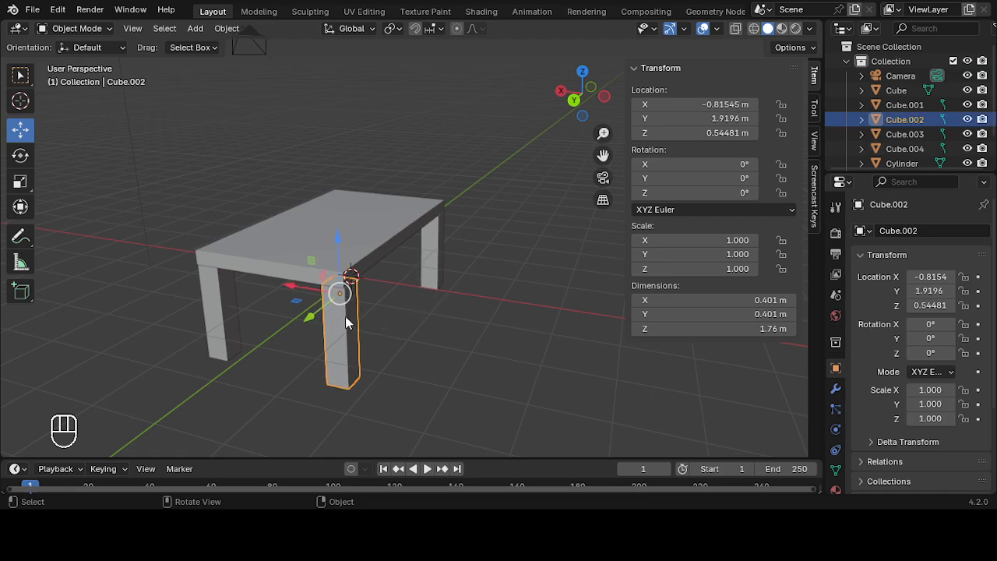
left_click(223, 320)
left_click(430, 265)
left_click(381, 238)
- Add a mesh cube and move it along X to about -2.5 m, clear of the table's long side
middle_click_drag(381, 238, 379, 264)
scroll(447, 272, "up", 2)
scroll(447, 272, "down", 3)
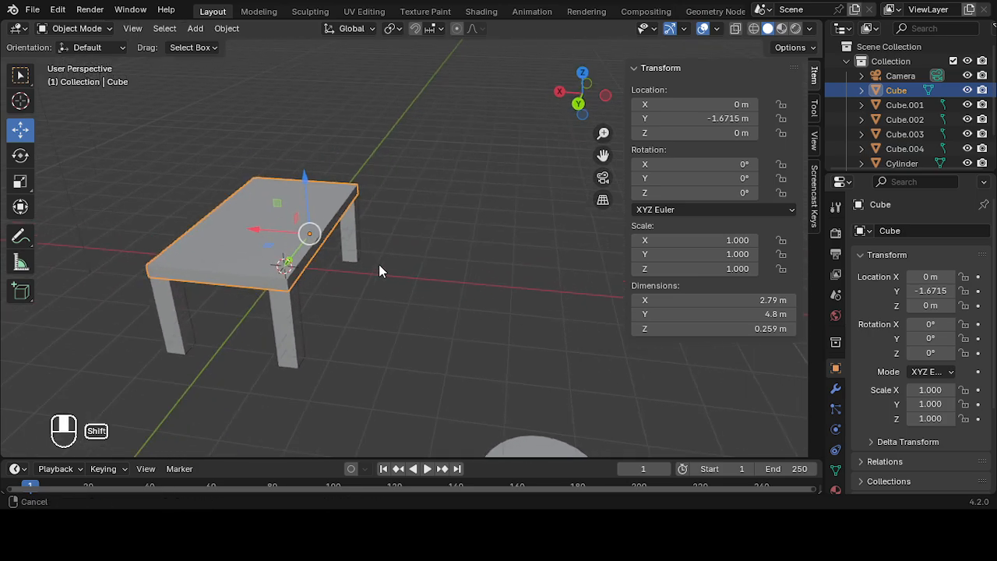
left_click(204, 31)
mouse_move(226, 45)
left_click(365, 65)
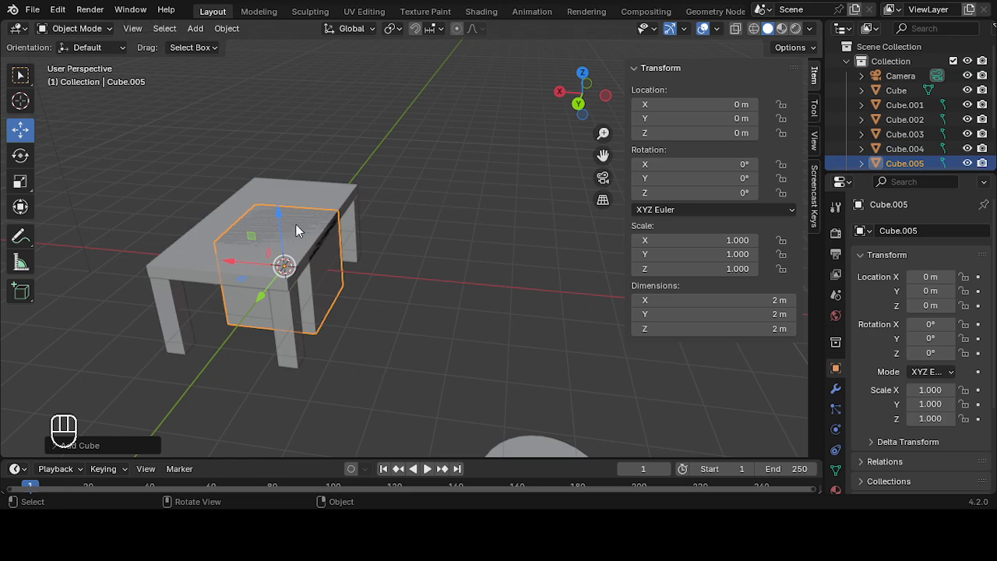
left_click_drag(237, 263, 348, 289)
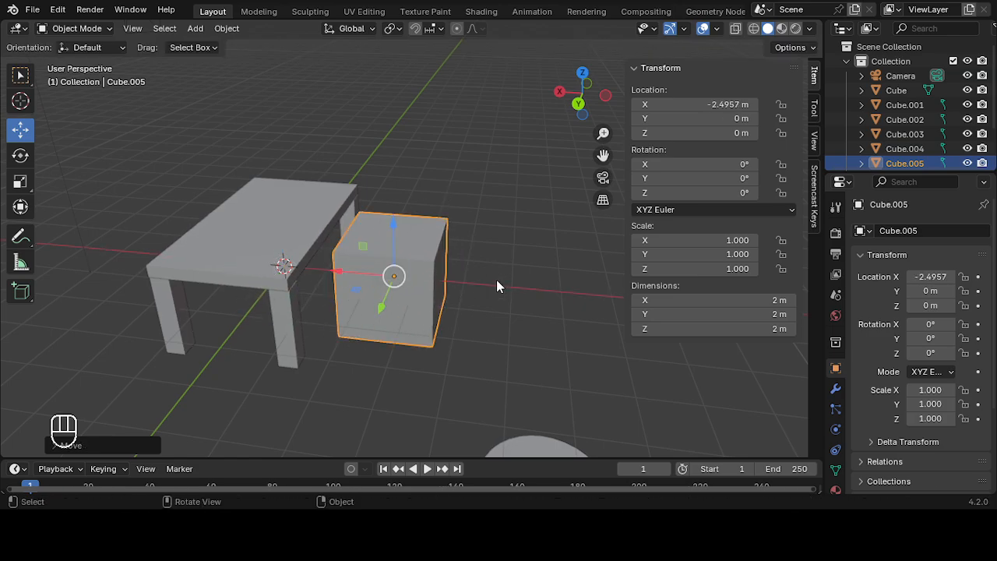
- In Edit Mode, lower the new cube's top face to a local Z of about -0.617 m, and return to Object Mode
middle_click_drag(497, 280, 475, 249)
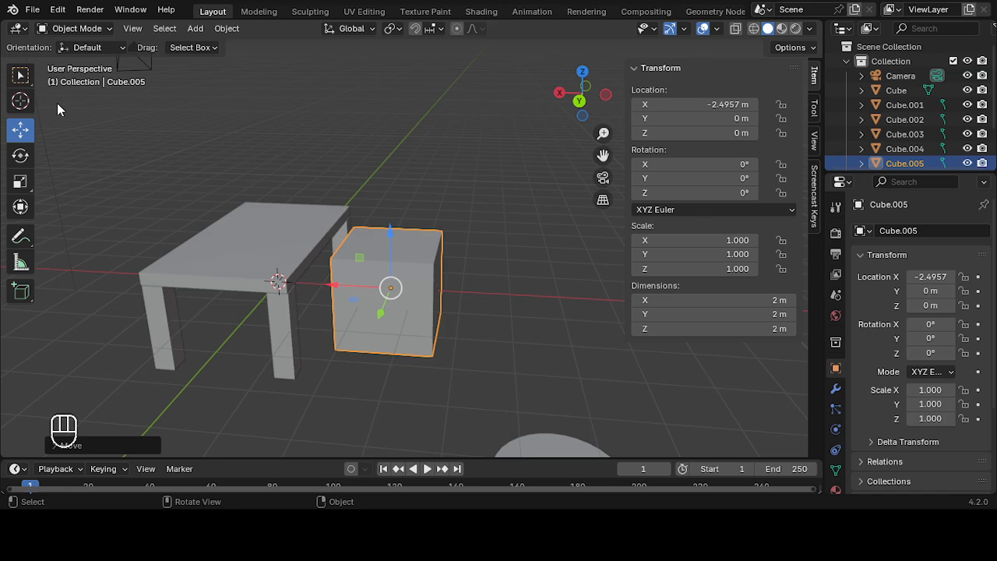
left_click(75, 28)
left_click(81, 61)
middle_click_drag(272, 225, 405, 263)
left_click(381, 402)
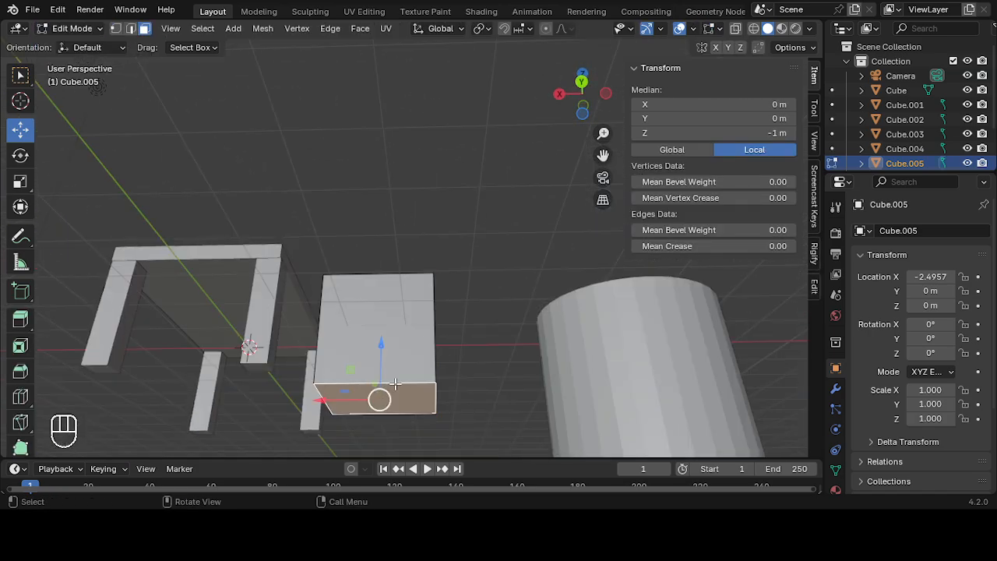
middle_click_drag(382, 346, 385, 257)
left_click(385, 240)
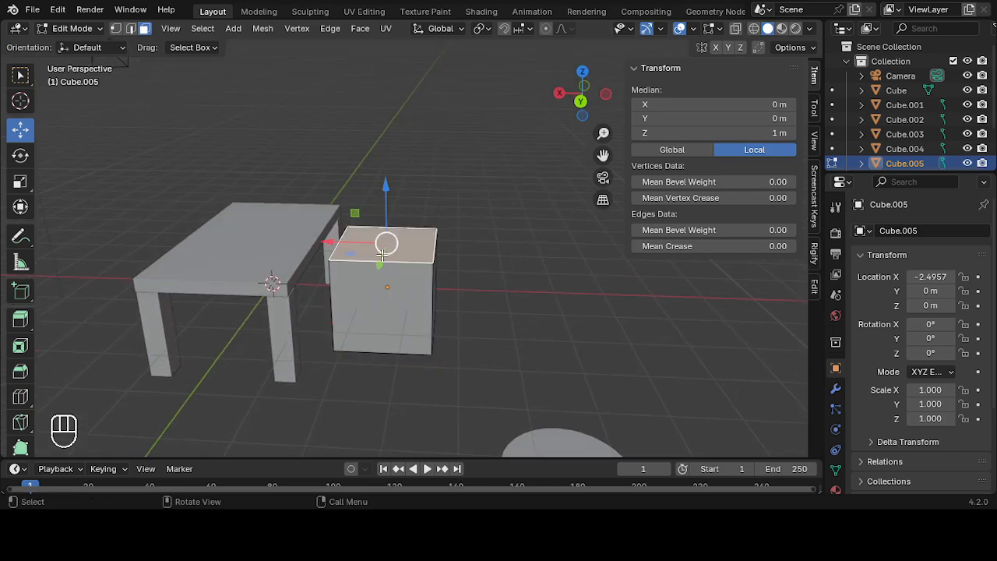
left_click_drag(385, 191, 385, 262)
middle_click_drag(371, 285, 422, 298)
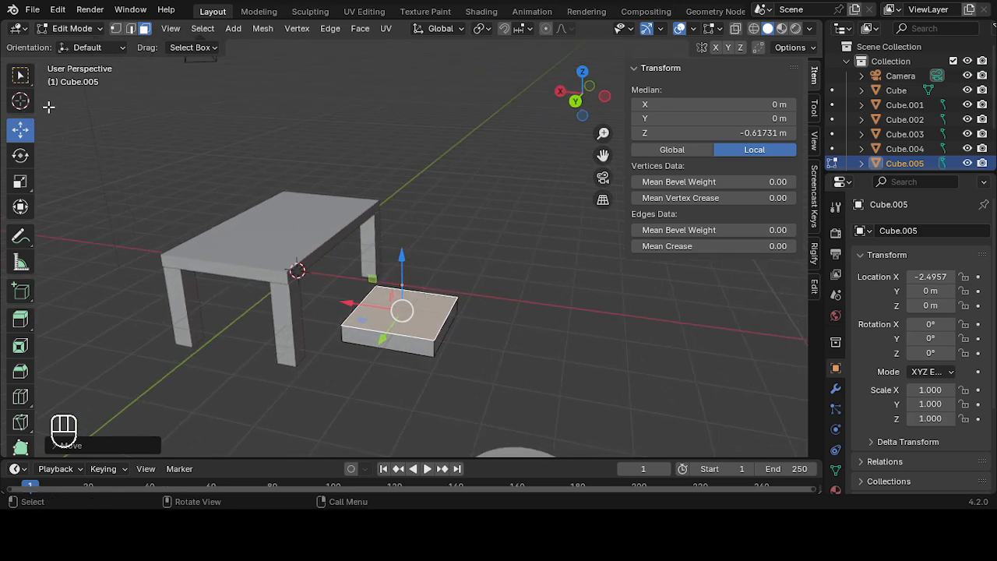
left_click(72, 28)
left_click(80, 39)
- Raise the flattened cube to a Z location of about 1.18 m and check its height against the table
left_click_drag(402, 227, 396, 178)
middle_click_drag(413, 179, 448, 177)
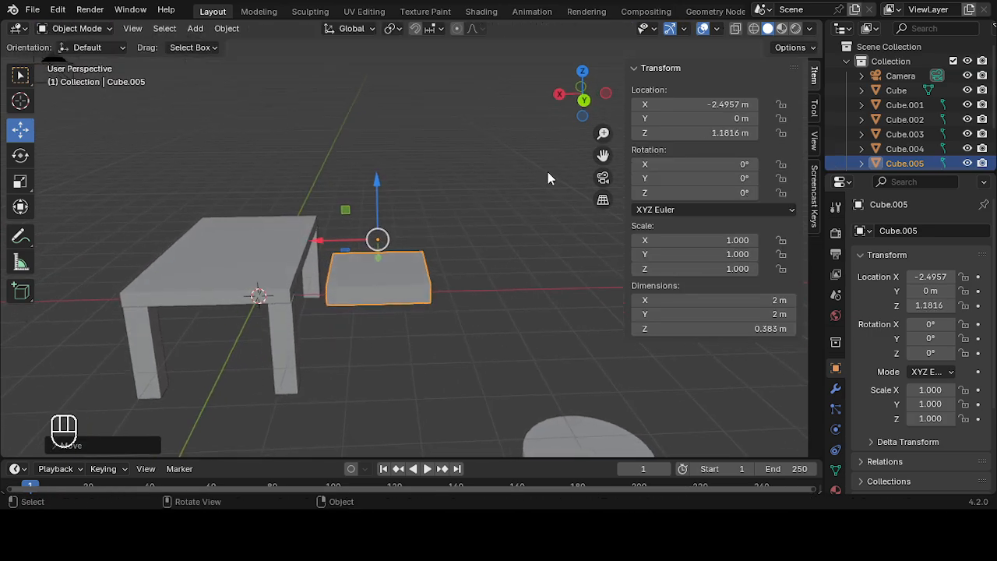
left_click(583, 101)
middle_click_drag(291, 150, 484, 265)
- In Edit Mode, extrude the seat's side face farthest from the table outward by about 0.44 m with Extrude Region
left_click(74, 28)
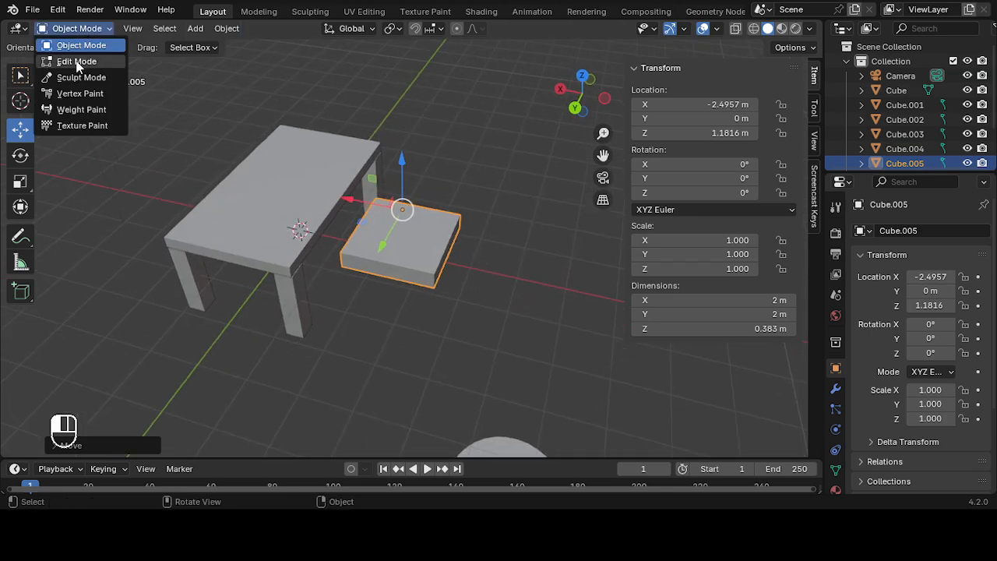
left_click(78, 62)
left_click(502, 241)
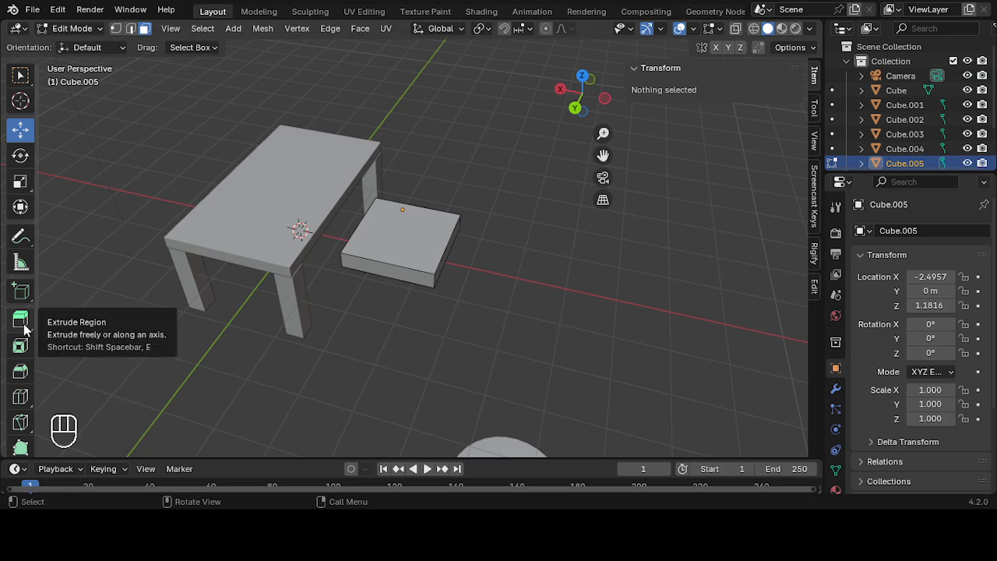
scroll(22, 327, "down", 3)
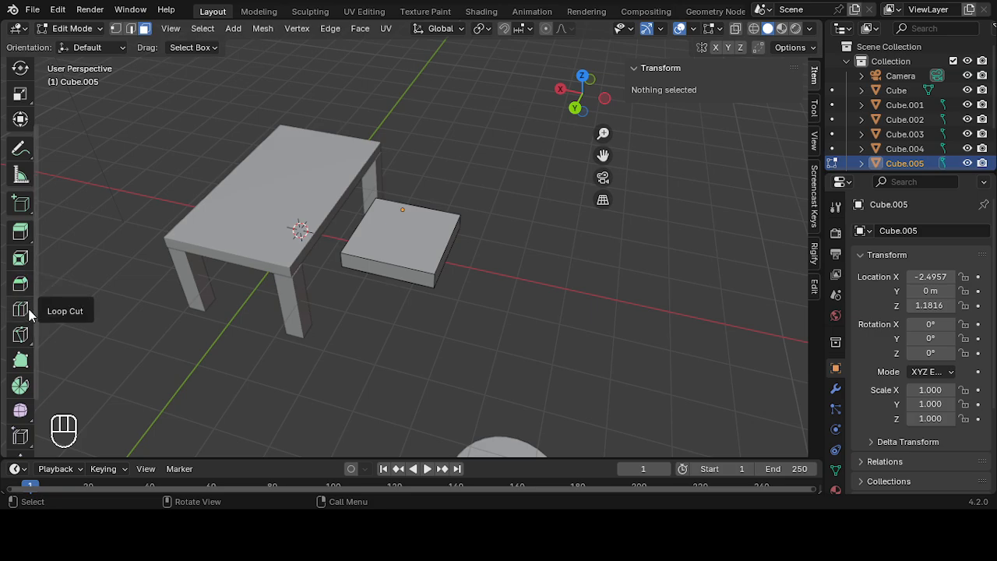
left_click(20, 234)
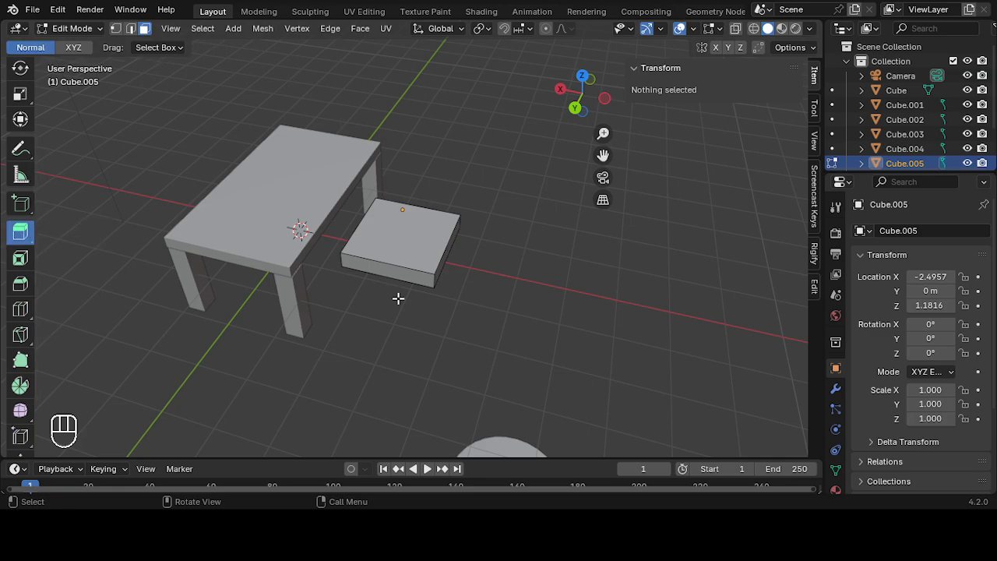
middle_click_drag(491, 268, 484, 235)
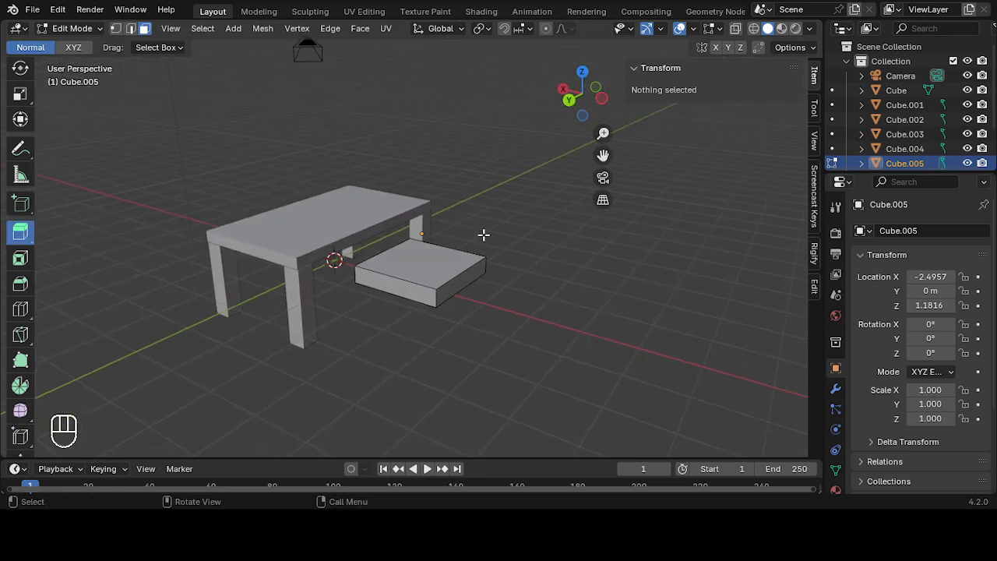
left_click(464, 284)
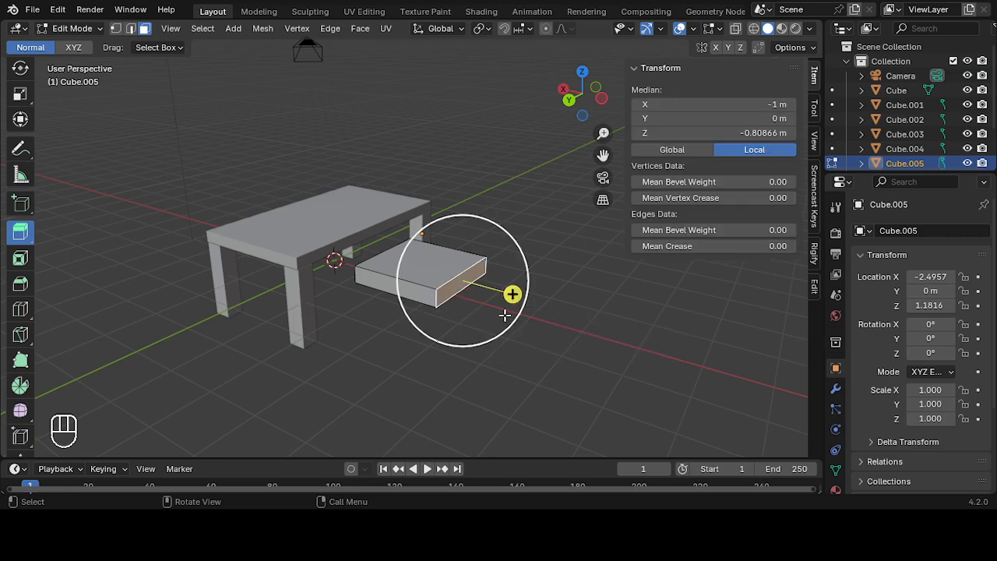
left_click_drag(511, 293, 538, 299)
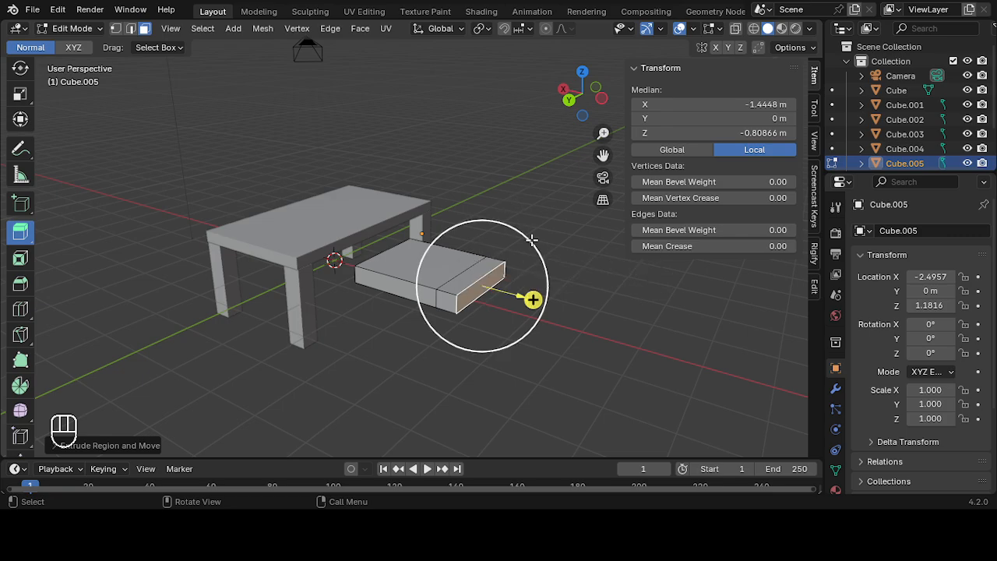
- Extrude the top face of the seat's new outer strip upward to a local Z of about 1.03 m as a backrest
left_click(466, 273)
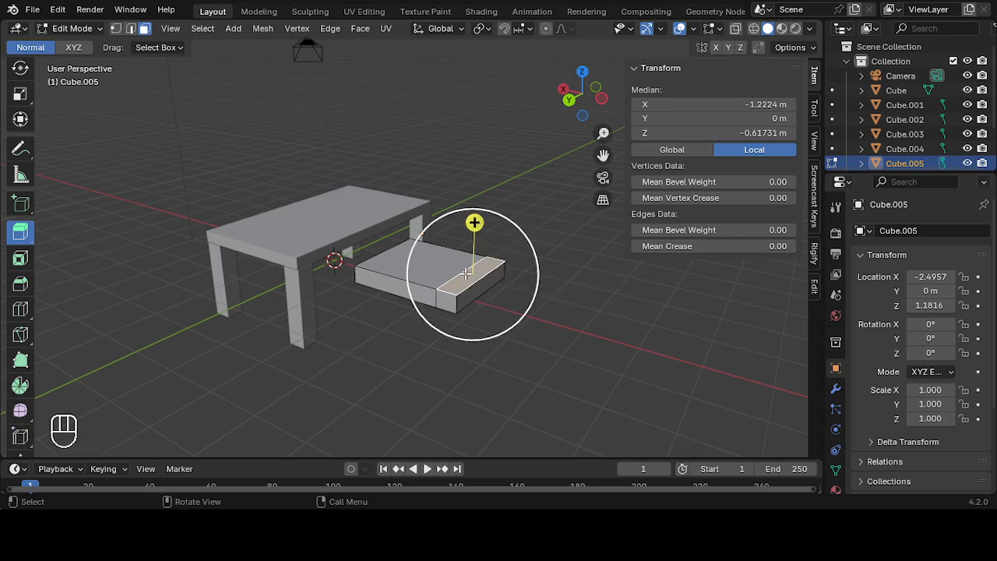
left_click_drag(472, 221, 467, 147)
middle_click_drag(468, 148, 394, 328)
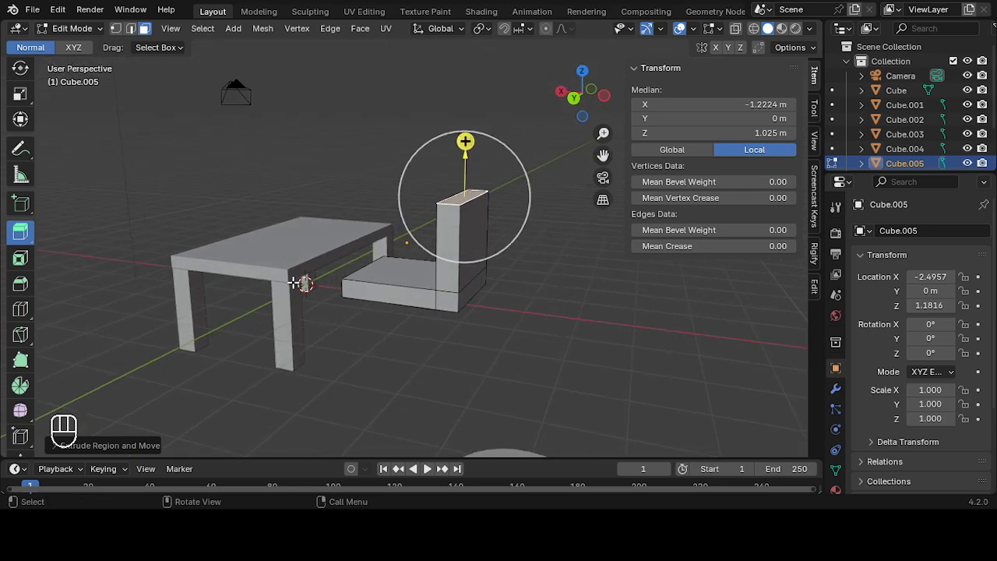
middle_click_drag(336, 296, 98, 304)
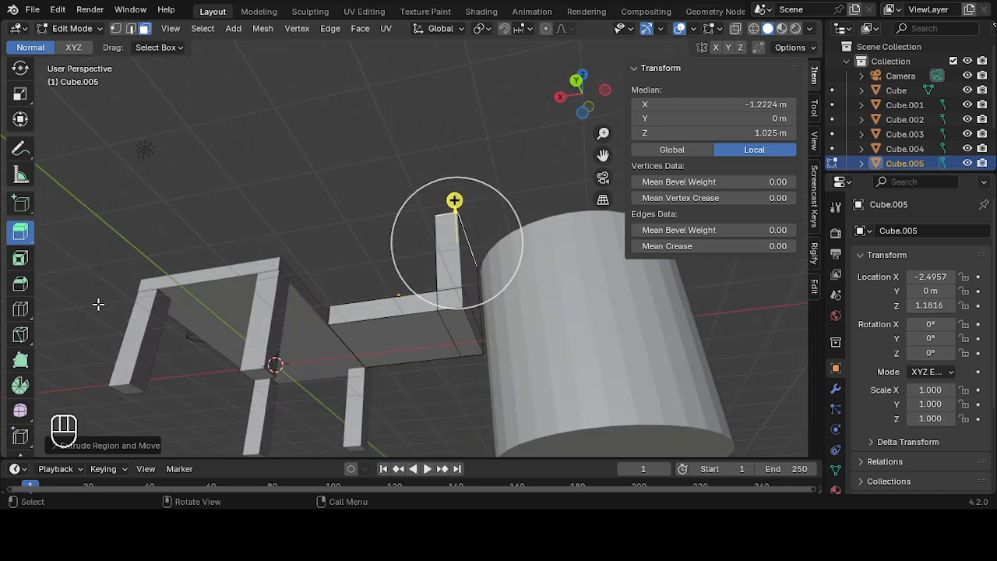
middle_click_drag(407, 325, 362, 262)
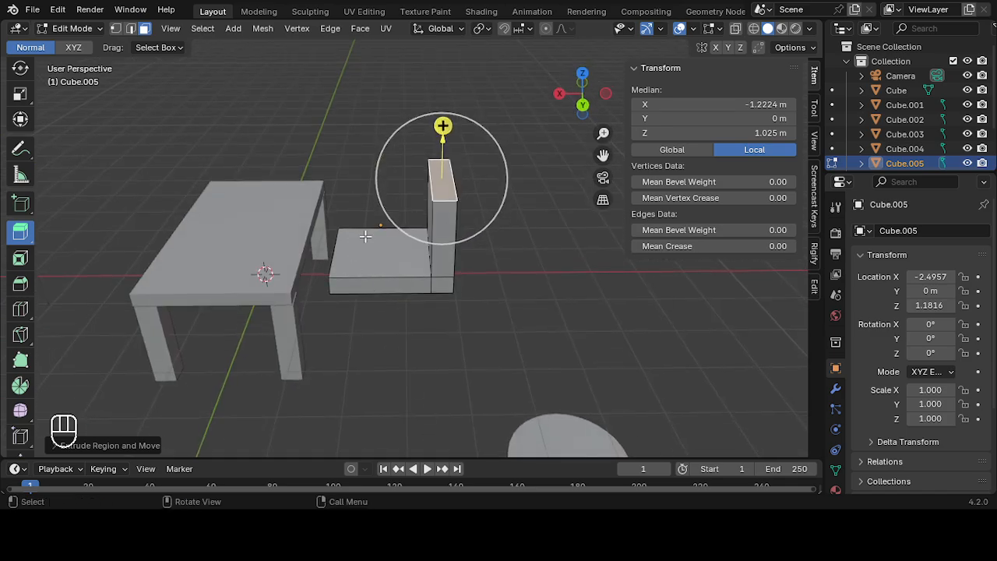
- Add a single loop cut through the middle of the seat, running parallel to the backrest at local X 0
left_click(21, 310)
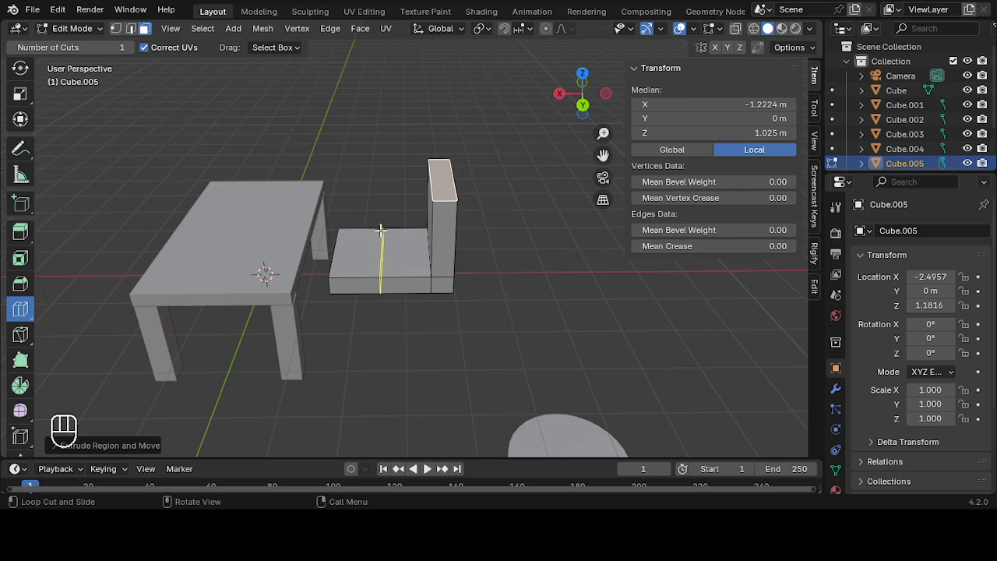
middle_click_drag(381, 229, 382, 273)
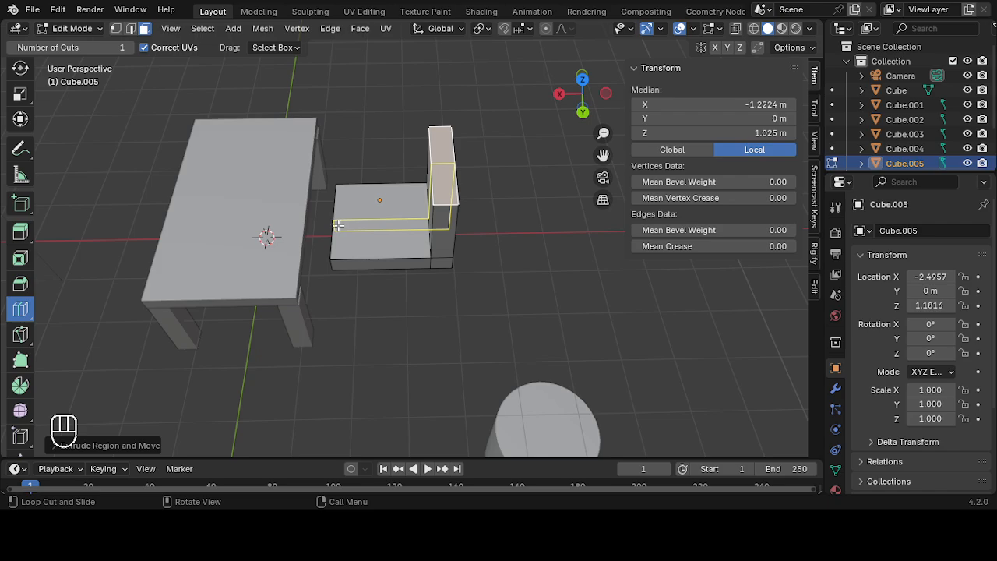
middle_click_drag(361, 227, 483, 290)
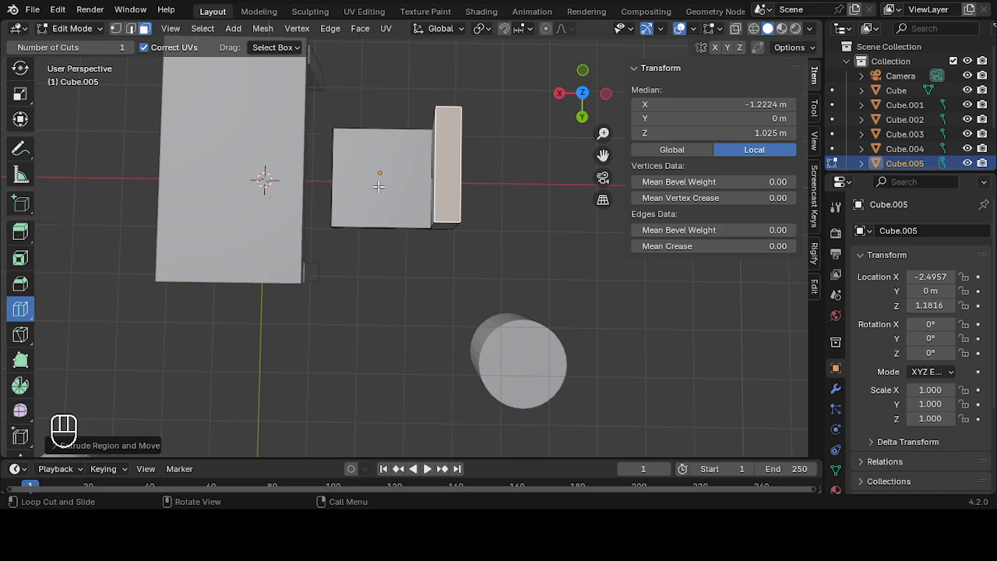
mouse_move(383, 141)
middle_mouse_down()
mouse_move(381, 123)
mouse_move(392, 149)
middle_mouse_up()
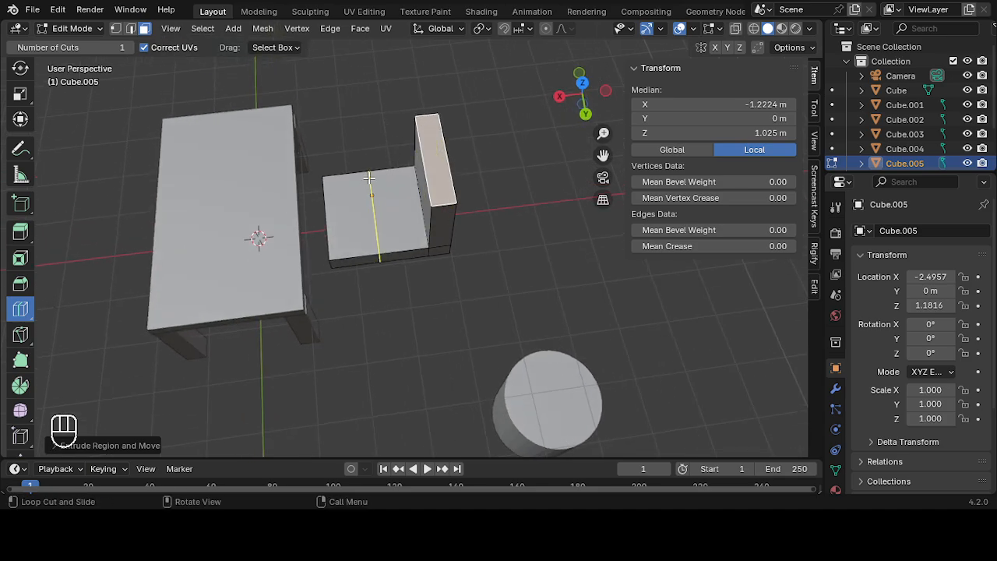
left_click(369, 178)
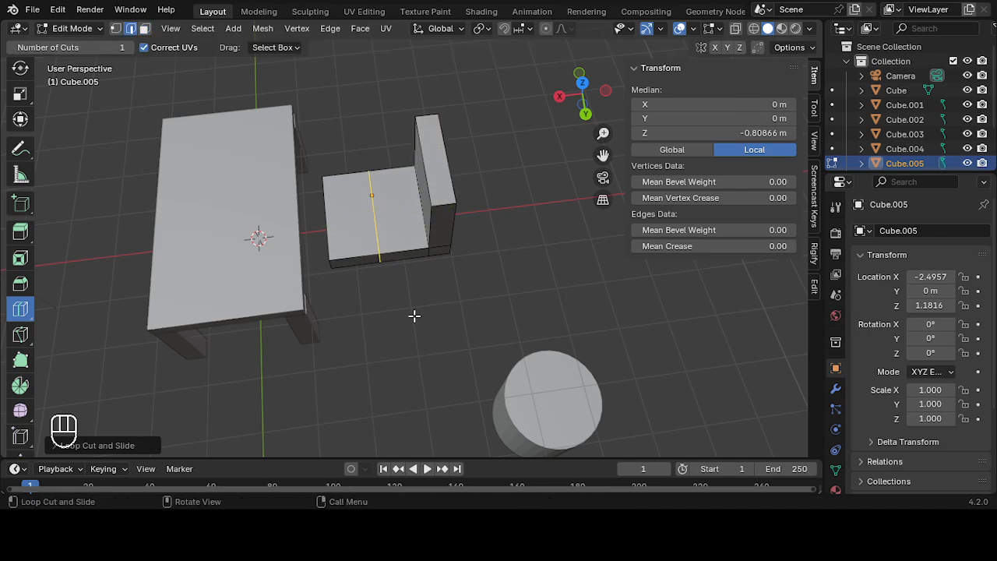
- Move the seat's loop cut toward the table to a local X of about 0.53 m
scroll(23, 163, "up", 3)
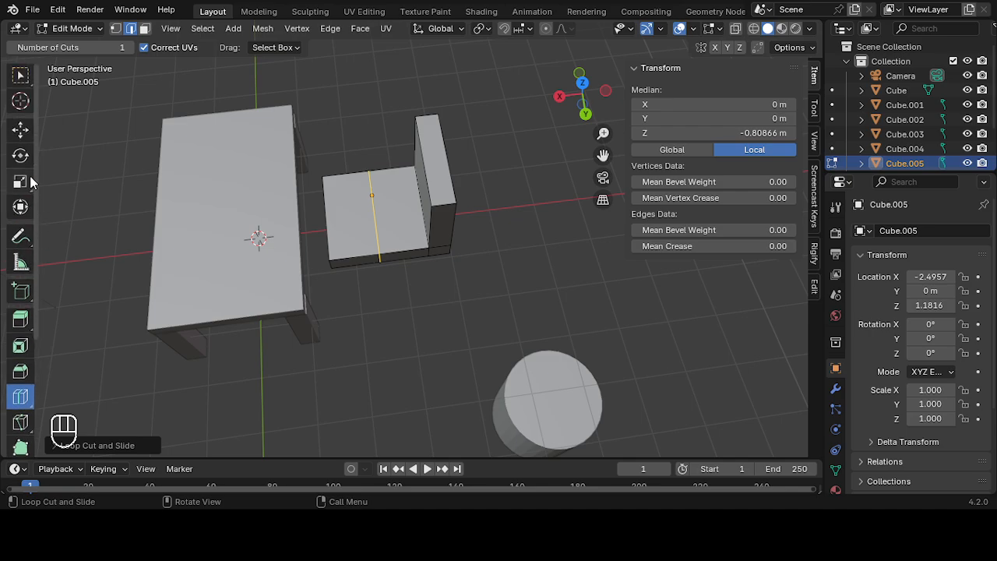
scroll(21, 203, "down", 5)
scroll(20, 203, "up", 5)
scroll(21, 207, "down", 5)
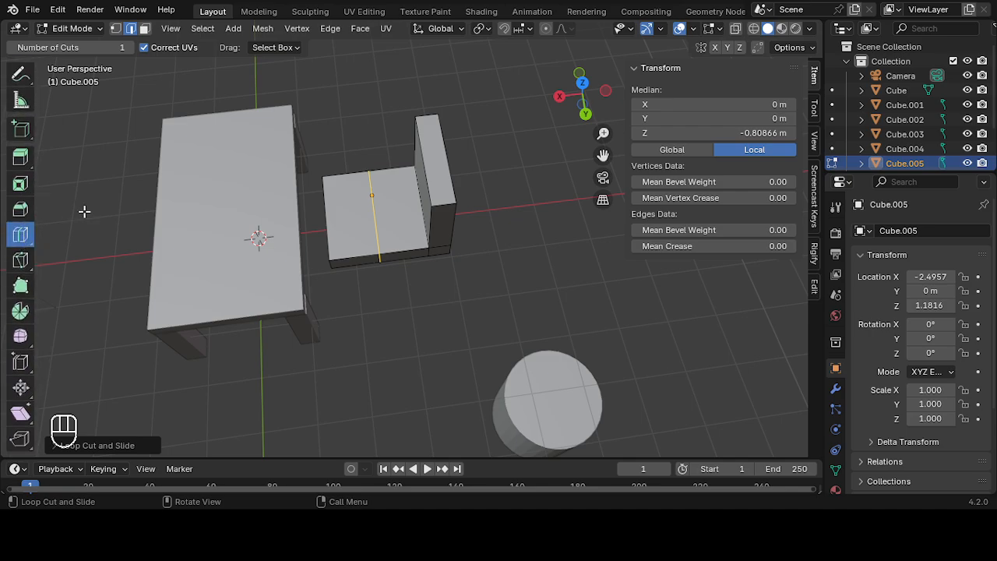
scroll(14, 210, "up", 5)
scroll(14, 211, "down", 1)
scroll(16, 203, "up", 1)
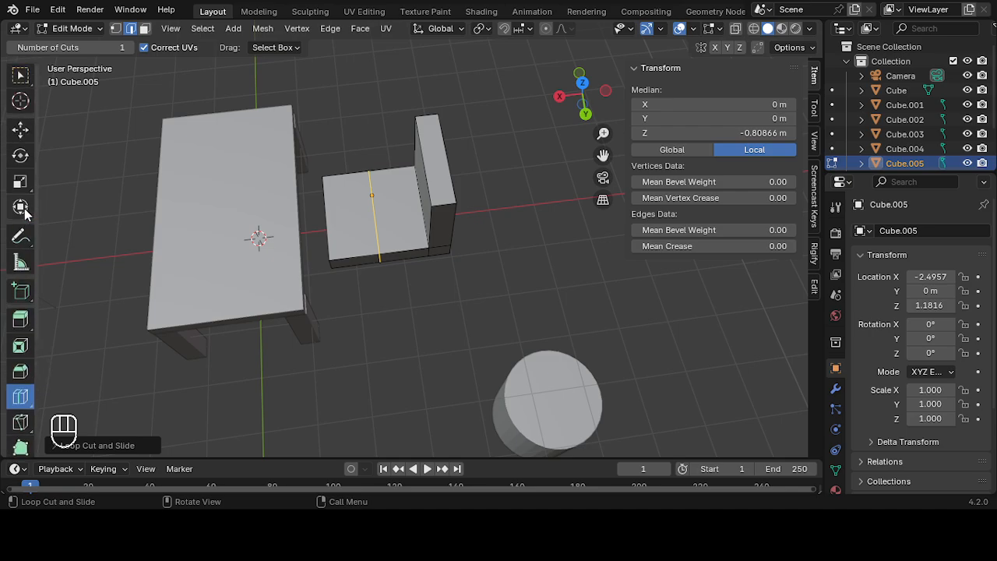
left_click(21, 134)
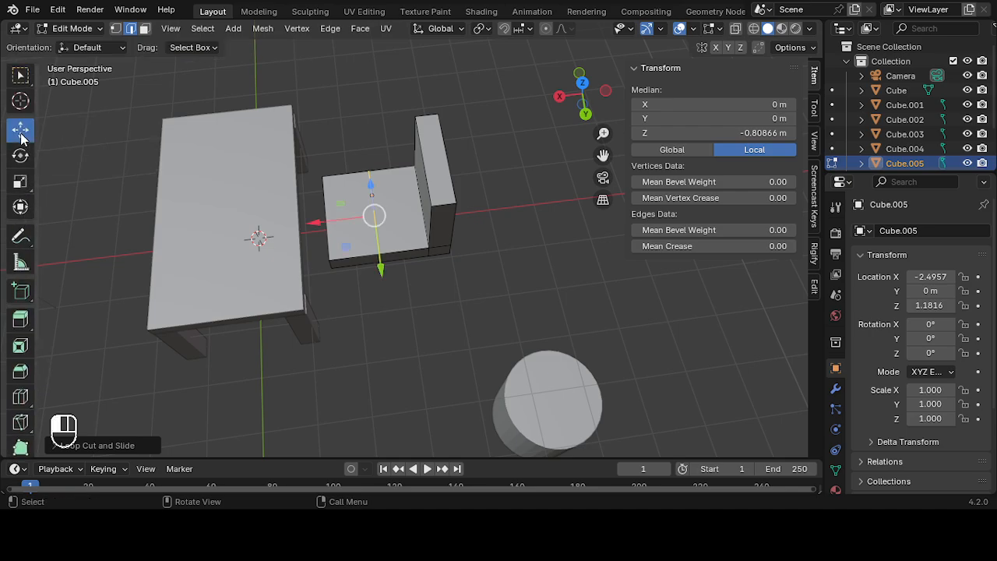
left_click_drag(357, 236, 284, 229)
mouse_move(476, 332)
middle_mouse_down()
mouse_move(385, 196)
mouse_move(483, 129)
mouse_move(502, 100)
mouse_move(476, 205)
mouse_move(478, 335)
middle_mouse_up()
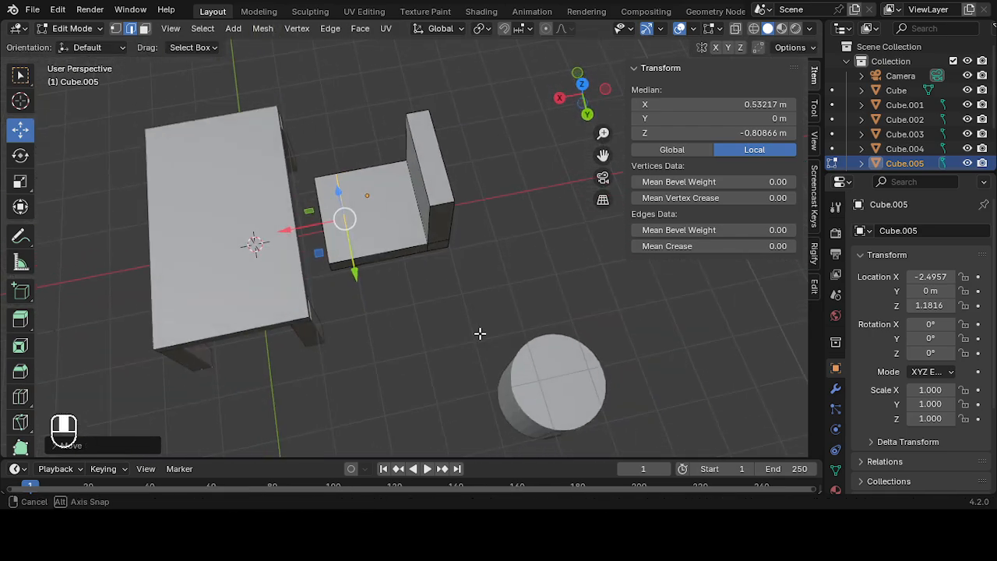
- Add a loop cut with 2 cuts across the seat and backrest, perpendicular to the existing cut
left_click(21, 398)
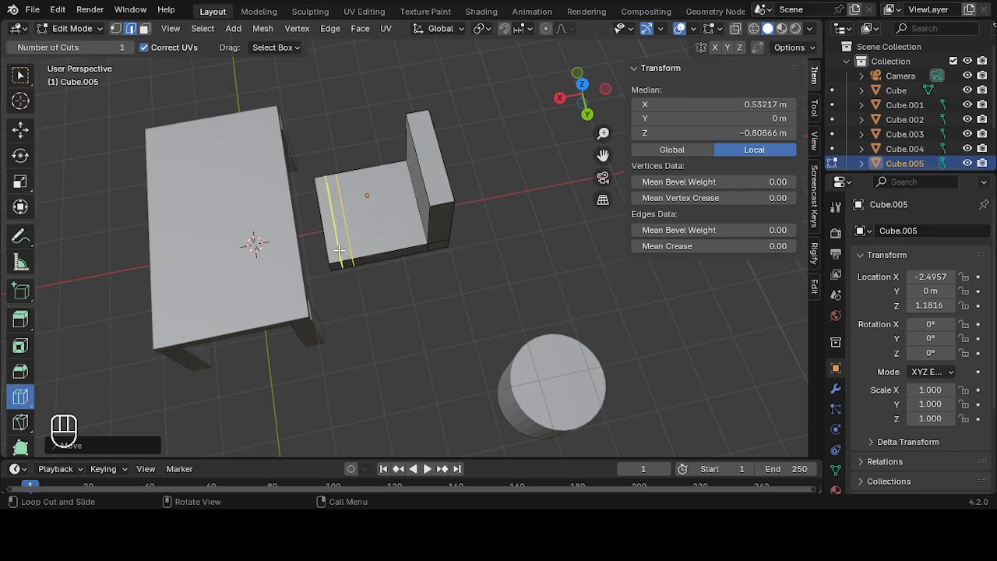
left_click(324, 227)
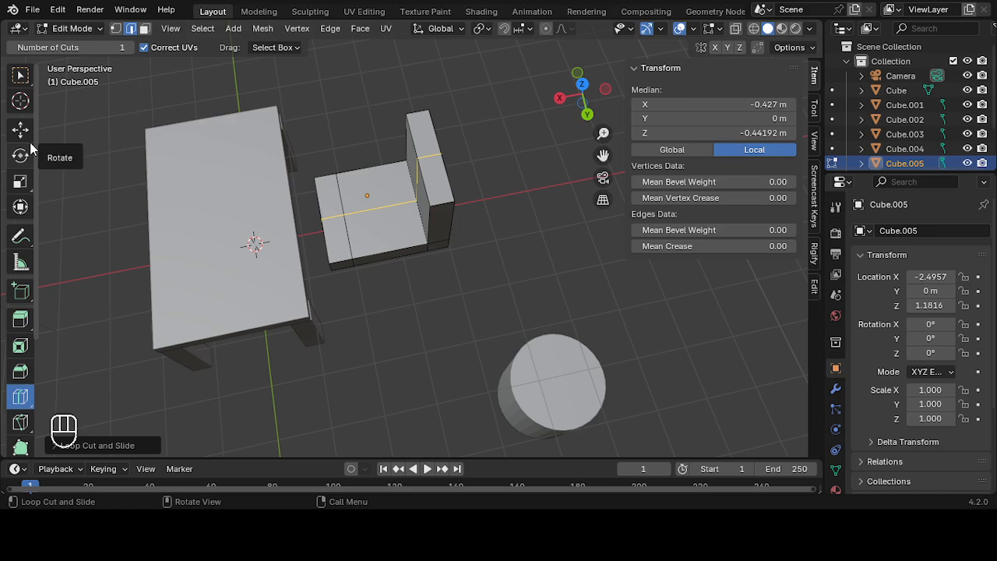
left_click(56, 444)
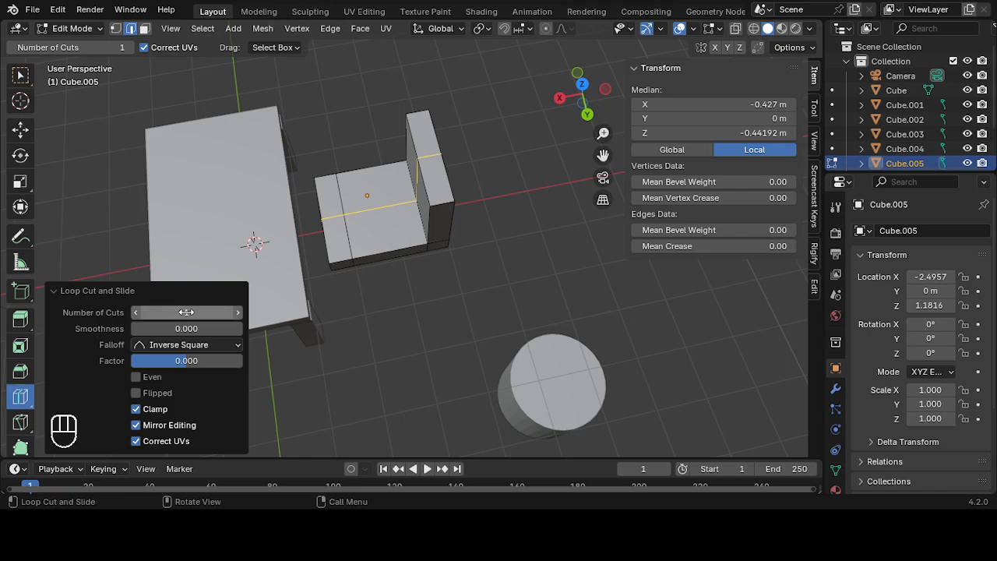
left_click(238, 312)
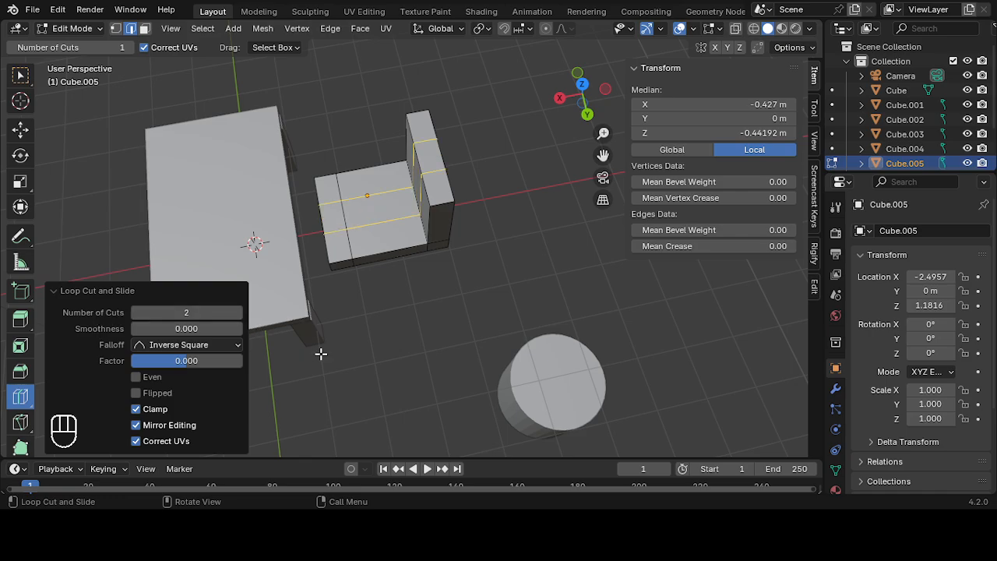
left_click(54, 293)
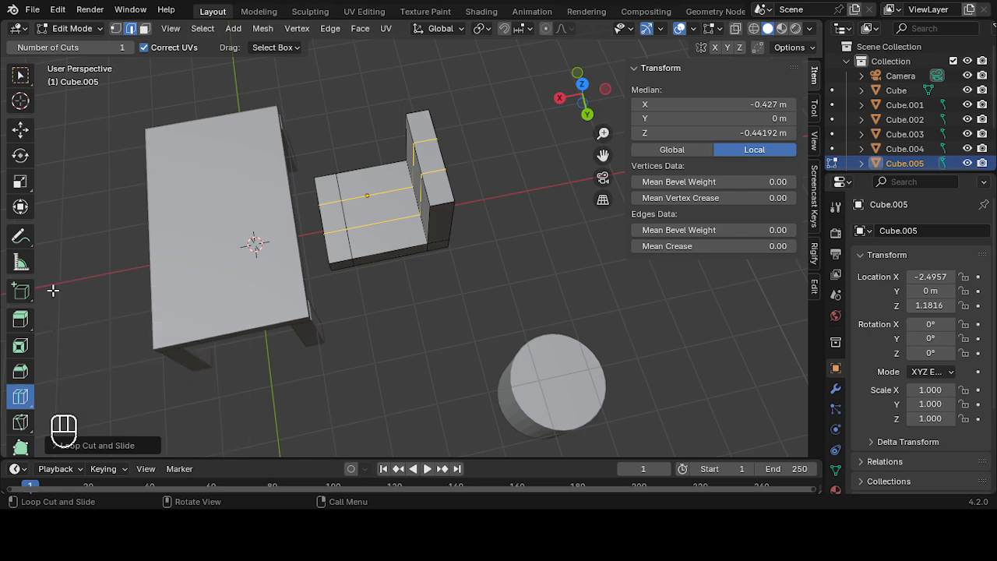
- Scale the two new loops apart along Y so they lie near the chair's outer sides
left_click(22, 186)
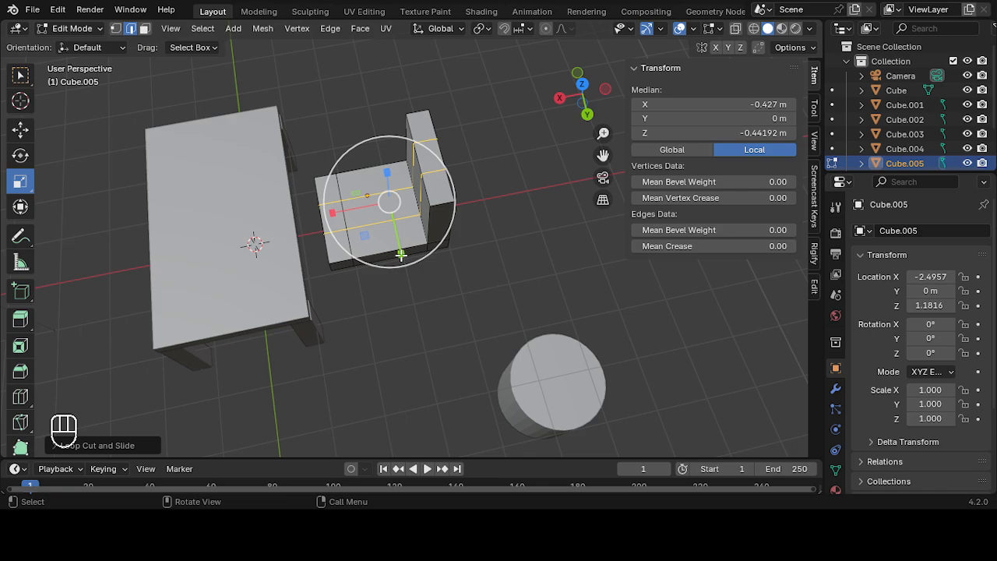
left_click_drag(400, 257, 414, 307)
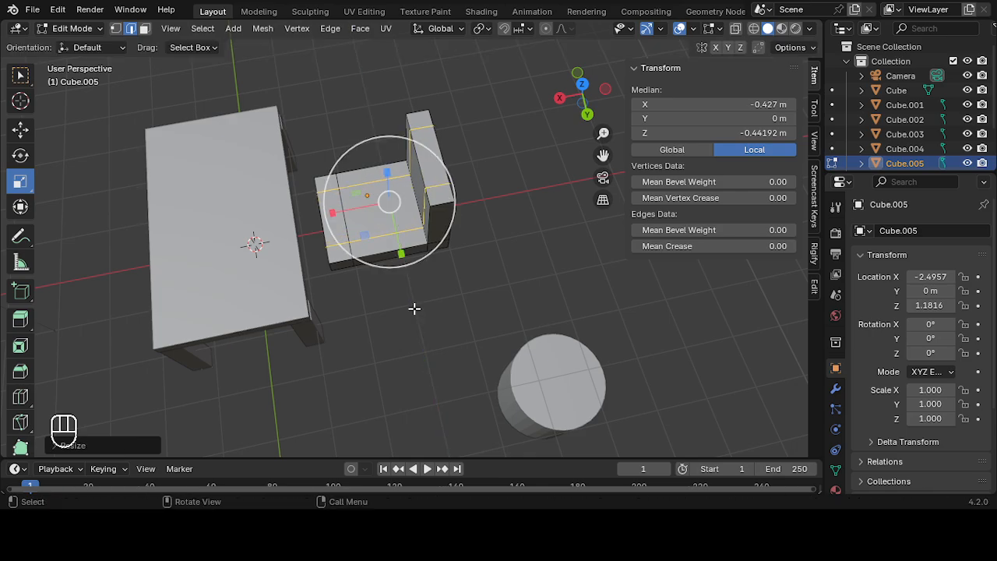
left_click_drag(402, 264, 399, 260)
- Extrude the four corner faces on the seat's underside down to a local Z of about -2.24 m as legs and compare them with the table's legs
middle_click_drag(450, 314, 149, 107)
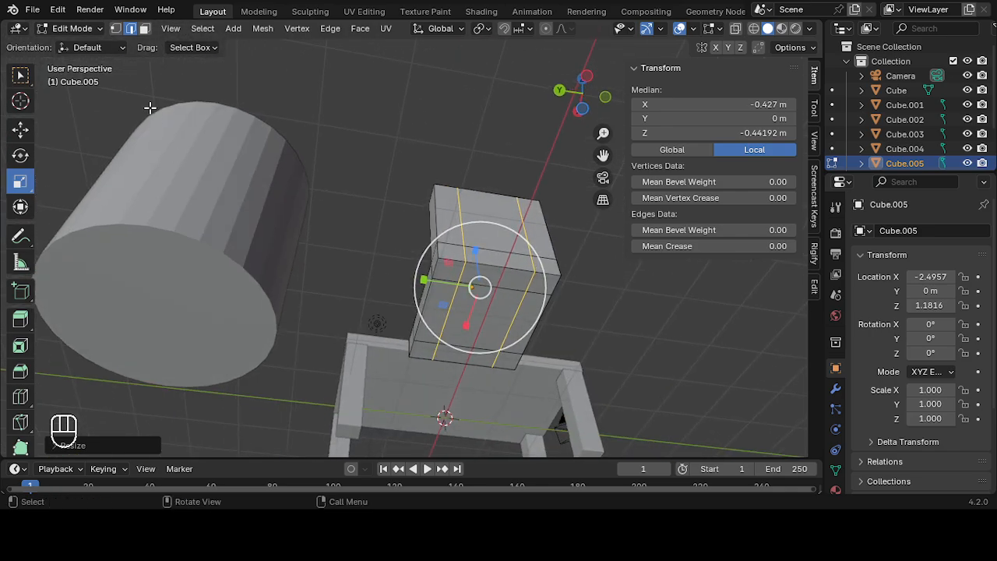
left_click(145, 29)
left_click(456, 267)
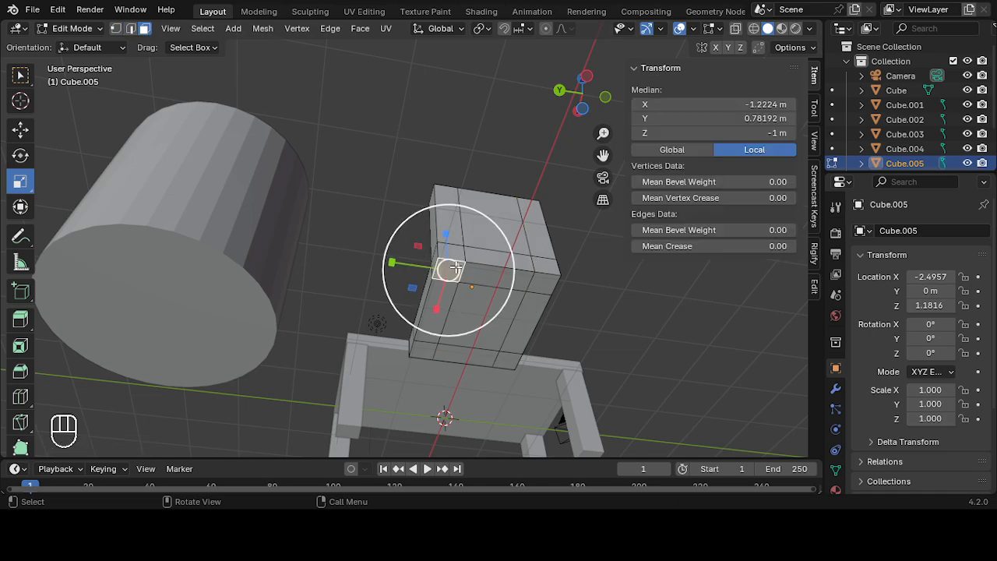
middle_click_drag(568, 289, 580, 259)
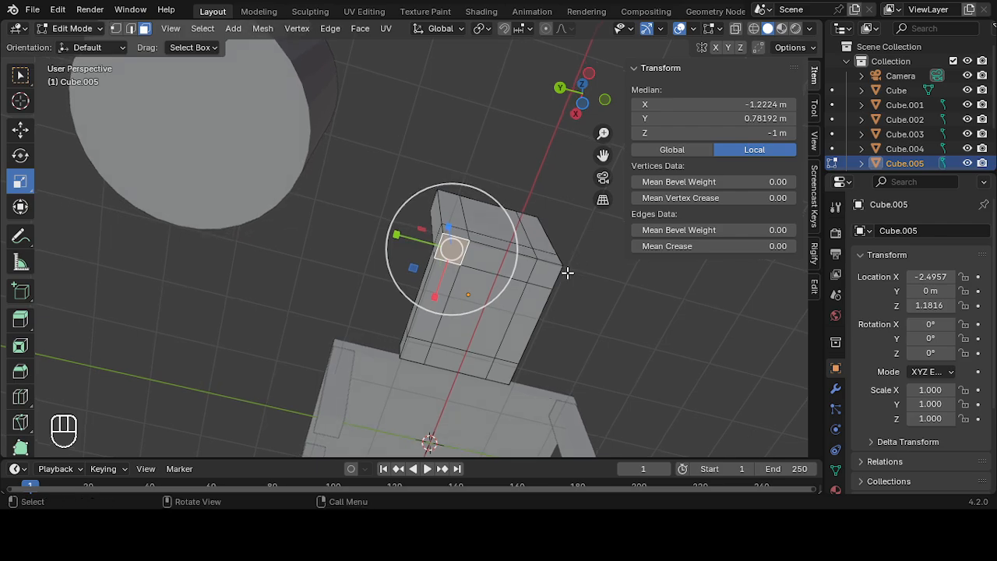
left_click(549, 273, "shift")
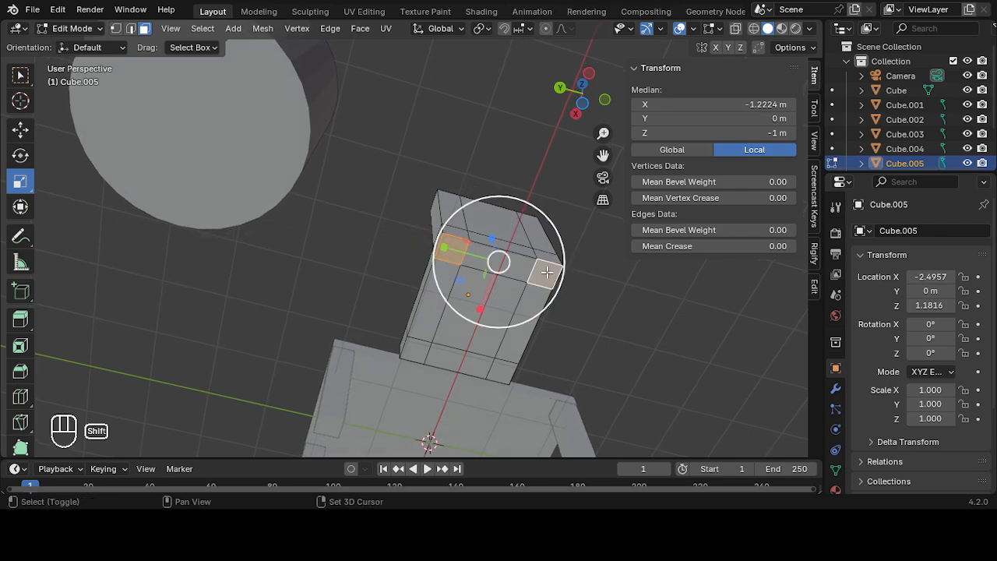
left_click(498, 372, "shift")
left_click(415, 353, "shift")
middle_click_drag(530, 255, 529, 332)
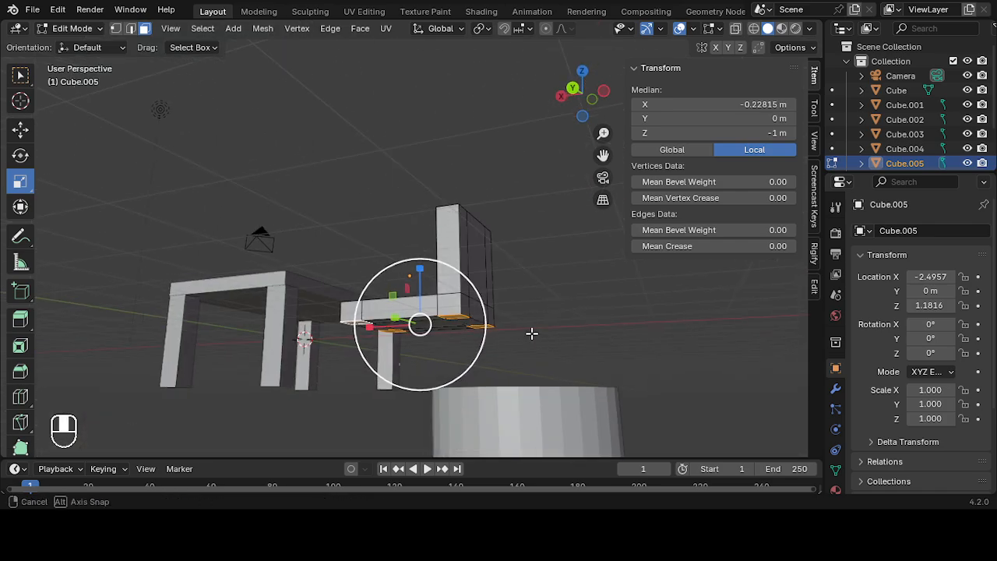
left_click(21, 321)
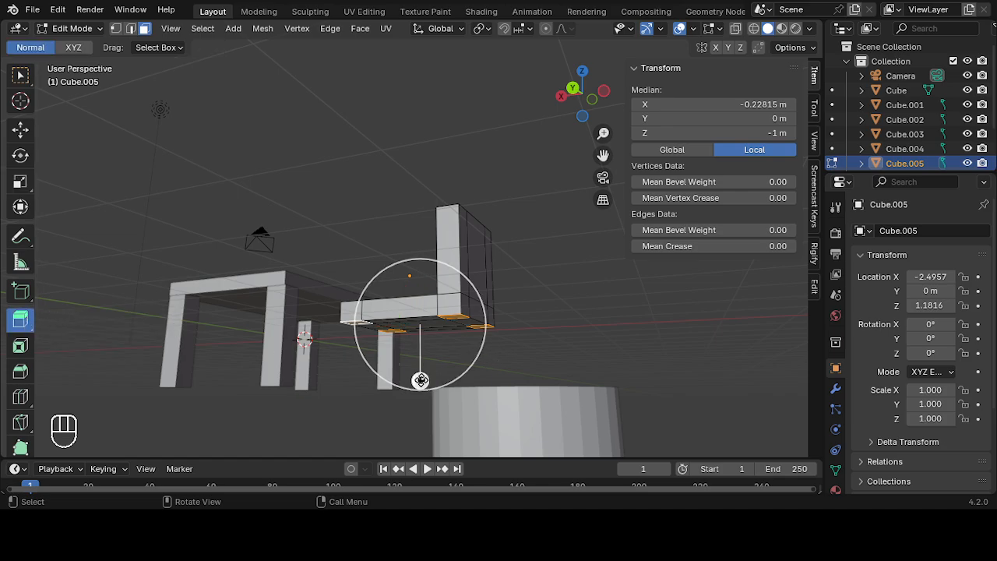
left_click_drag(420, 381, 418, 446)
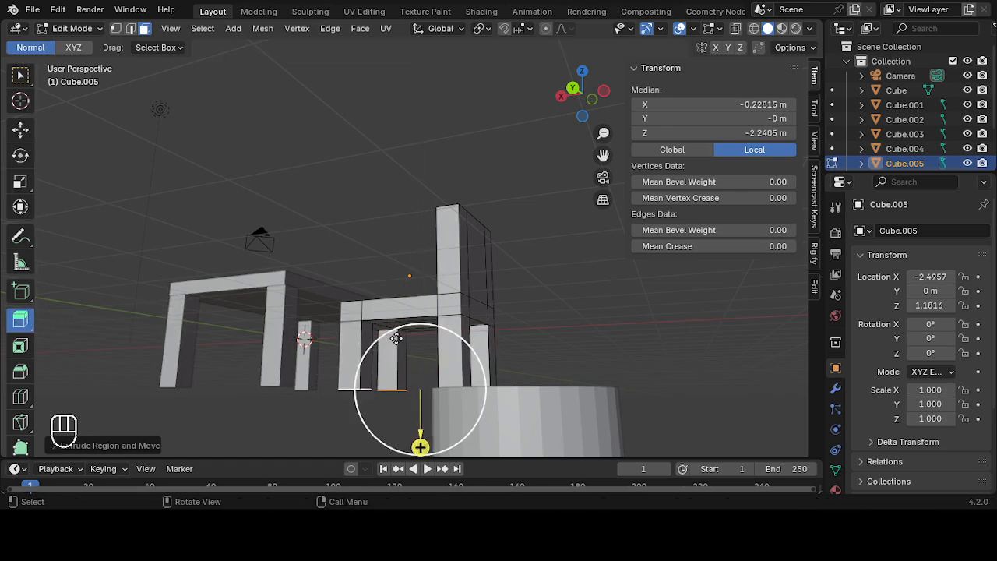
middle_click_drag(419, 445, 475, 359)
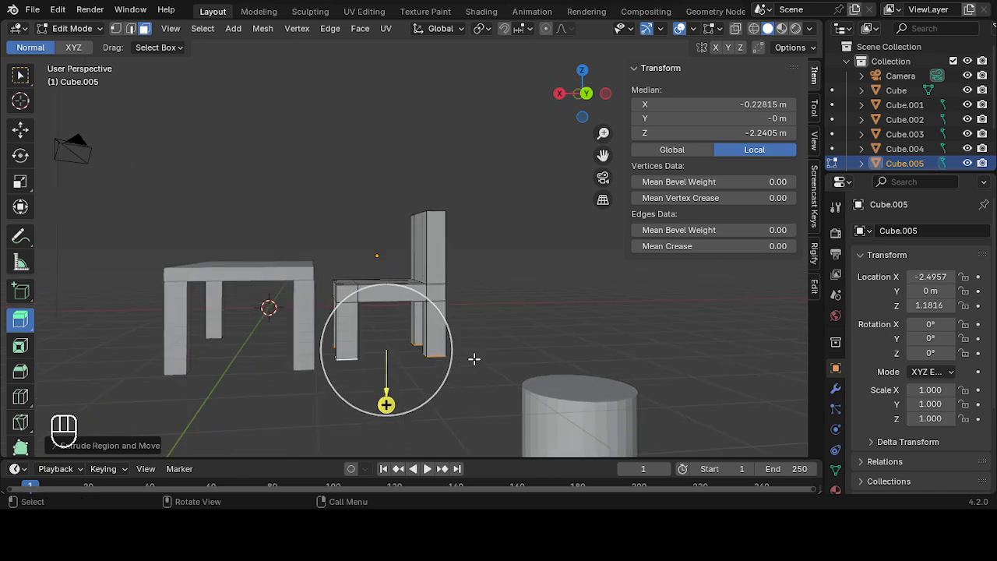
left_click(586, 94)
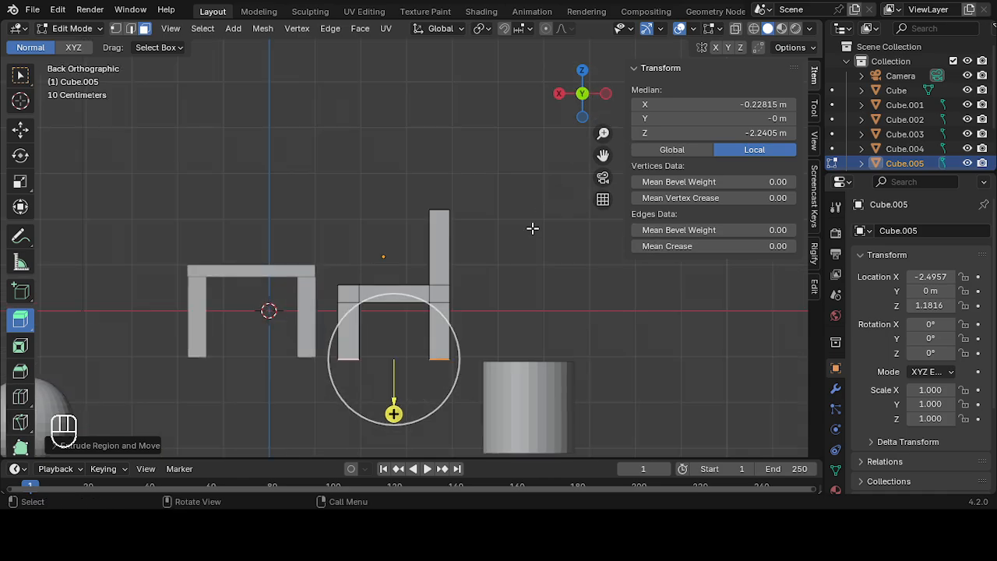
scroll(461, 331, "up", 1)
scroll(466, 329, "down", 2)
middle_click_drag(475, 327, 367, 324, "shift")
scroll(471, 270, "up", 3)
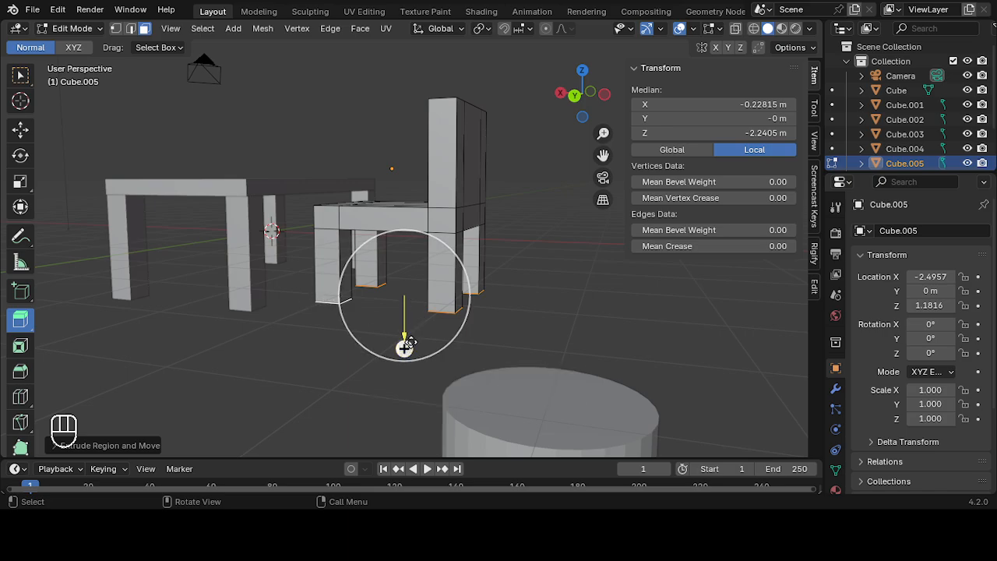
left_click_drag(405, 347, 400, 318)
scroll(331, 279, "up", 2)
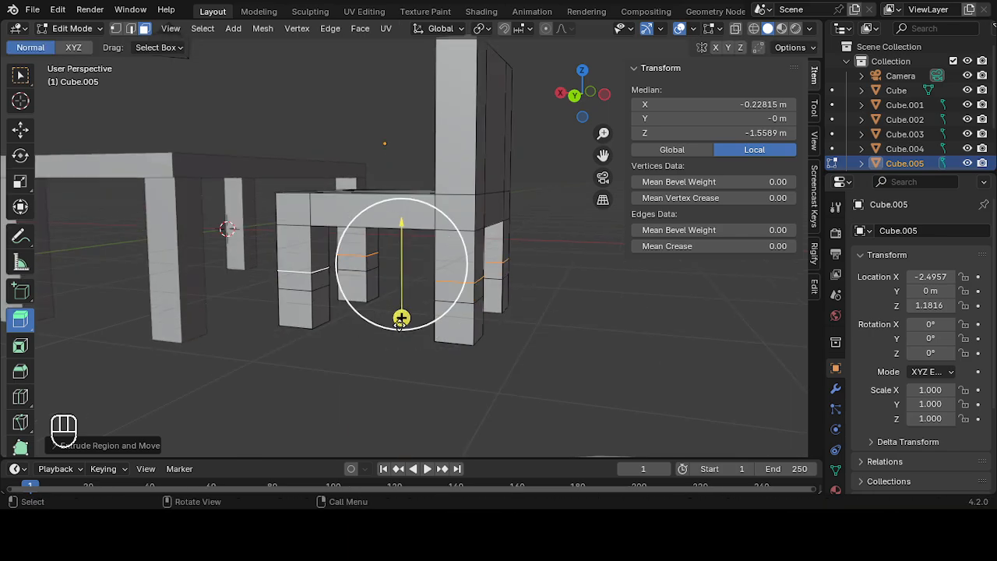
key("ctrl+z")
key("ctrl+z")
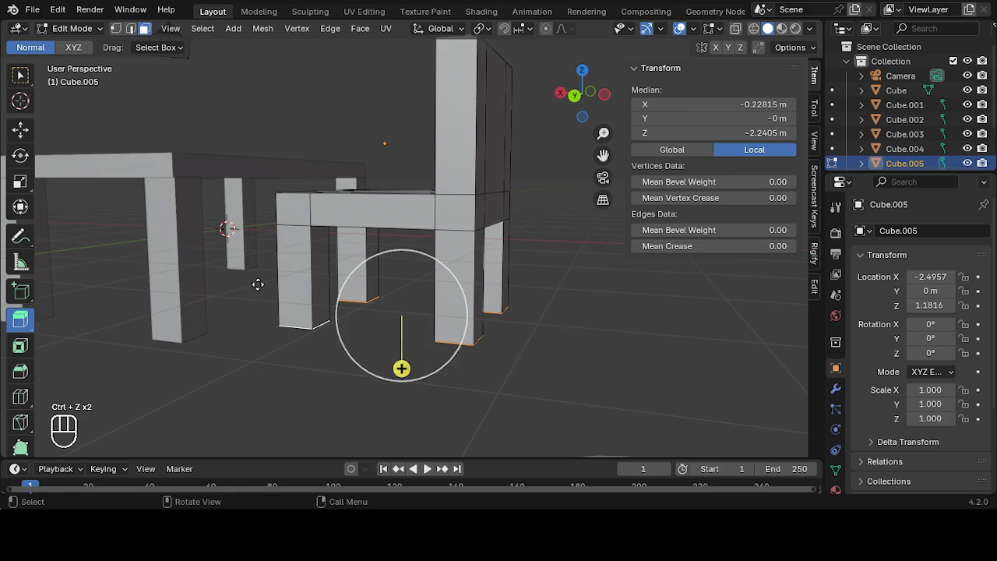
- Move the chair legs' end faces to a local Z of about -2.2 m, level with the bottom of the table legs
left_click(20, 129)
left_click_drag(403, 273, 413, 250)
left_click(576, 96)
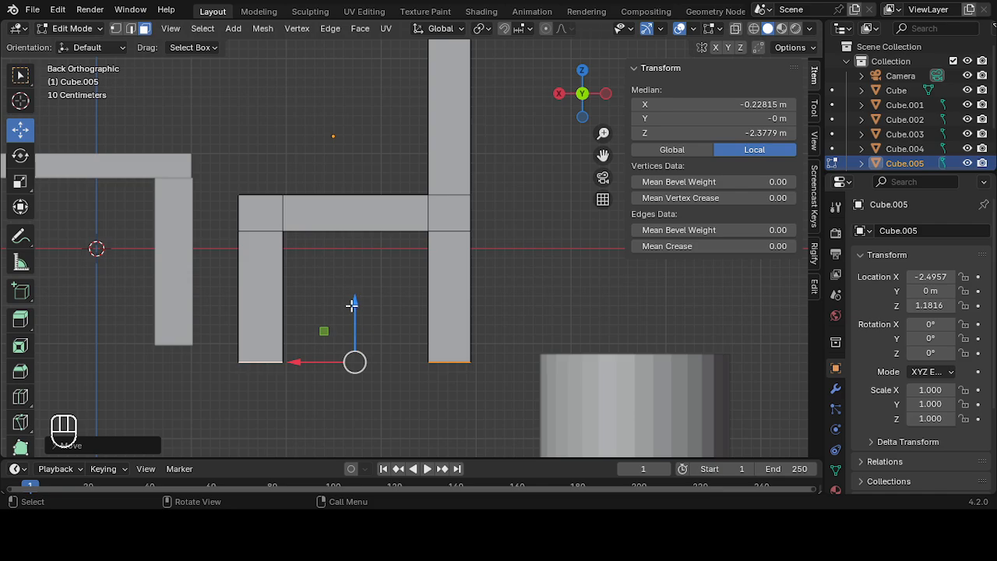
left_click_drag(352, 306, 348, 286)
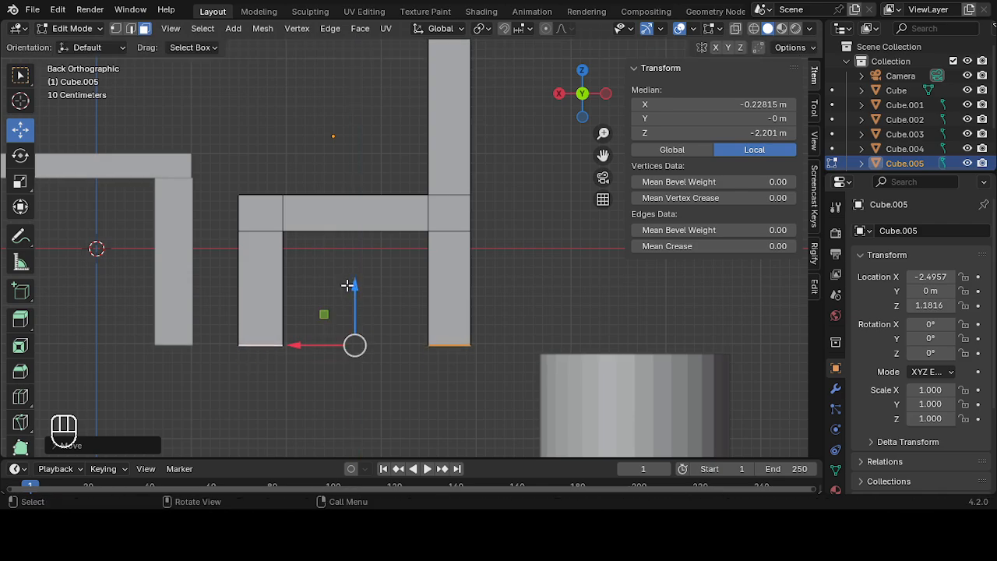
middle_click_drag(348, 286, 376, 336)
- Return to Object Mode and move the chair along X to about -0.34 m, tucking it under the table
left_click(95, 29)
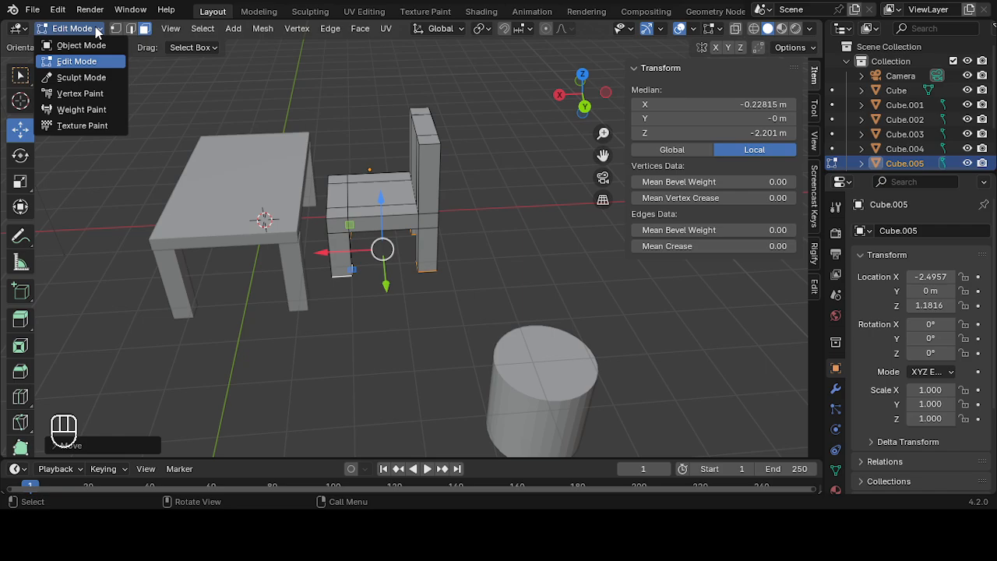
left_click(81, 45)
scroll(484, 279, "down", 3)
middle_click_drag(485, 280, 412, 231)
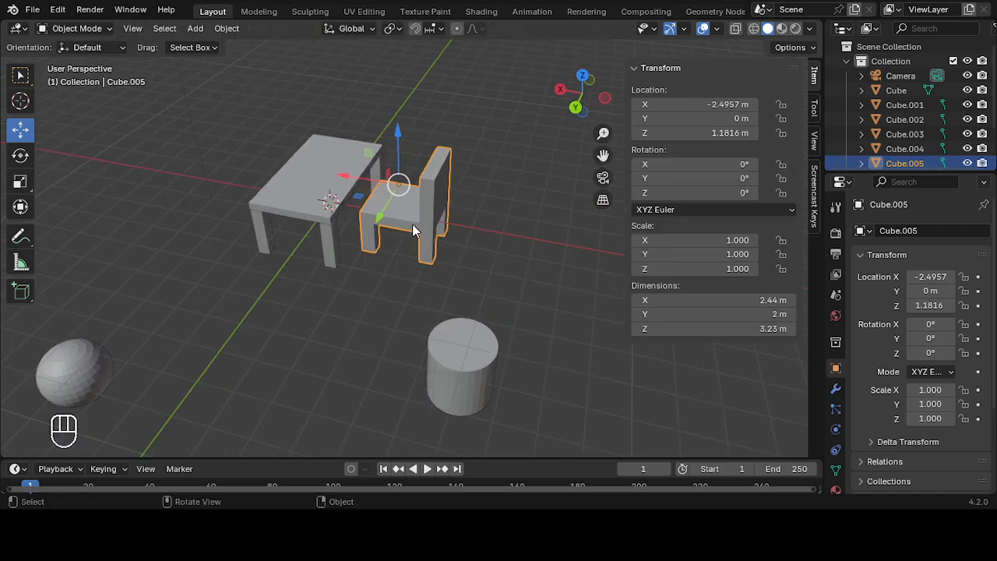
scroll(437, 221, "up", 4)
key("g")
key("x")
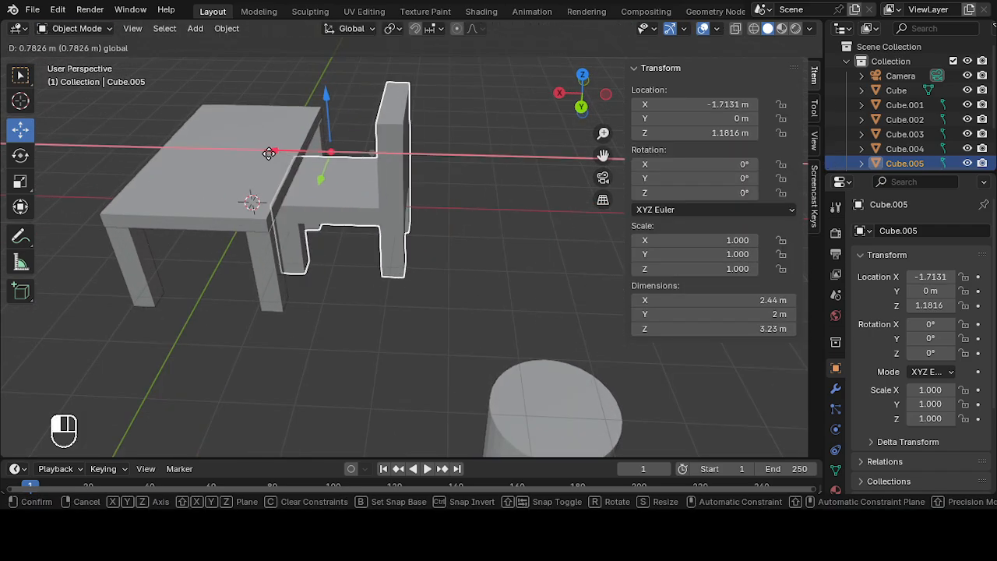
left_click_drag(269, 153, 208, 160)
middle_click_drag(279, 175, 336, 164)
left_click(371, 211)
scroll(372, 210, "down", 5)
middle_click_drag(375, 220, 476, 223)
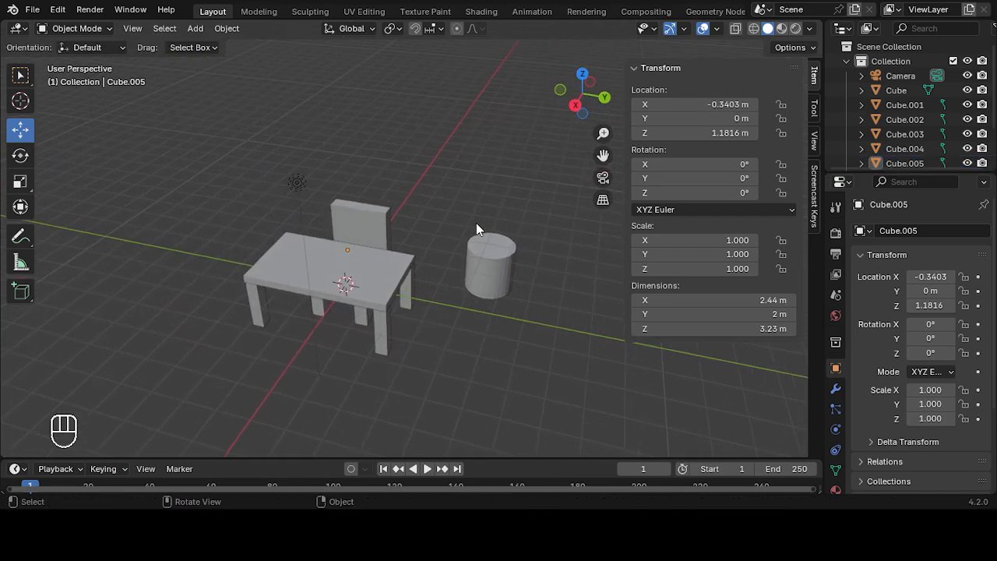
- Select the chair and save the scene as 1.blend
scroll(476, 223, "up", 3)
left_click(330, 225)
left_click(32, 9)
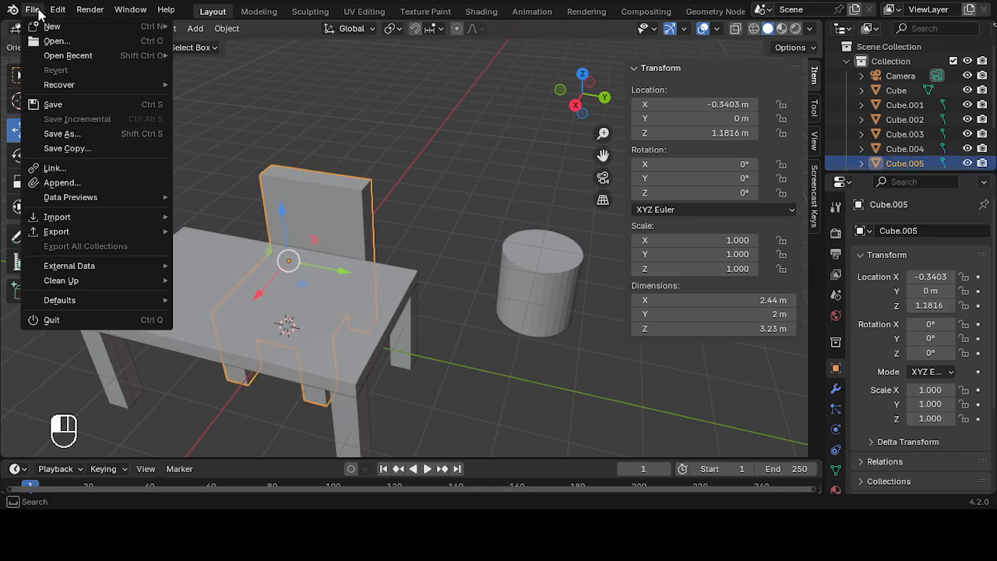
left_click(77, 108)
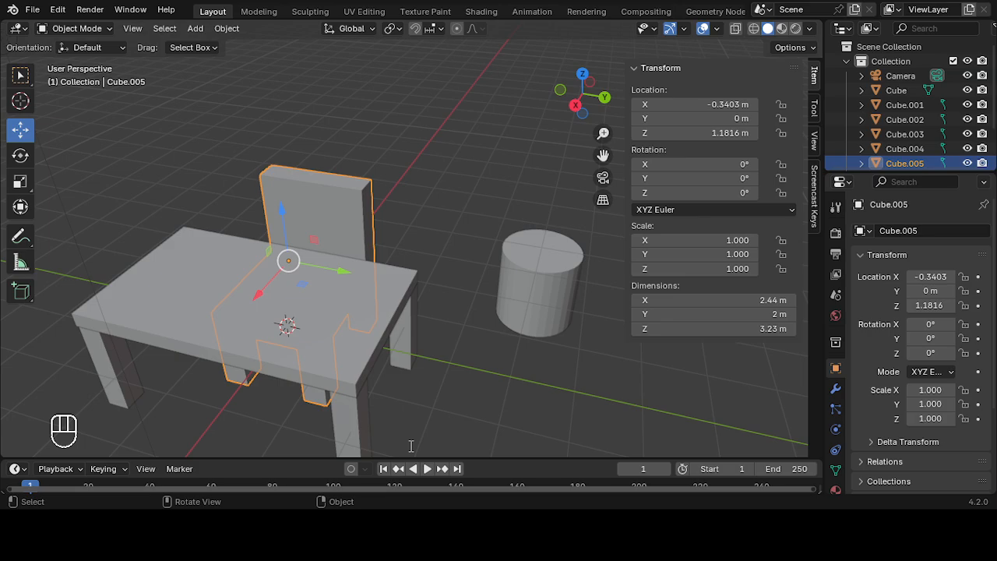
key("ctrl+s")
- Pull the chair back out from the table to about X -2.35 m and shift it to about Y -0.17 m
scroll(474, 408, "down", 4)
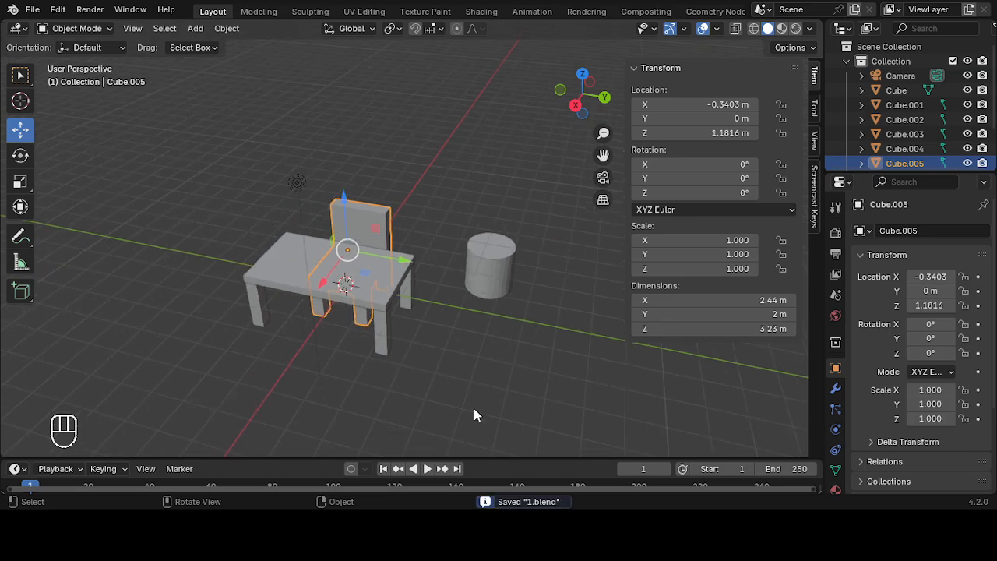
middle_click_drag(414, 326, 363, 336)
scroll(363, 337, "up", 4)
left_click_drag(206, 258, 304, 211)
scroll(368, 285, "down", 2)
middle_click_drag(367, 285, 446, 349)
left_click_drag(438, 267, 433, 267)
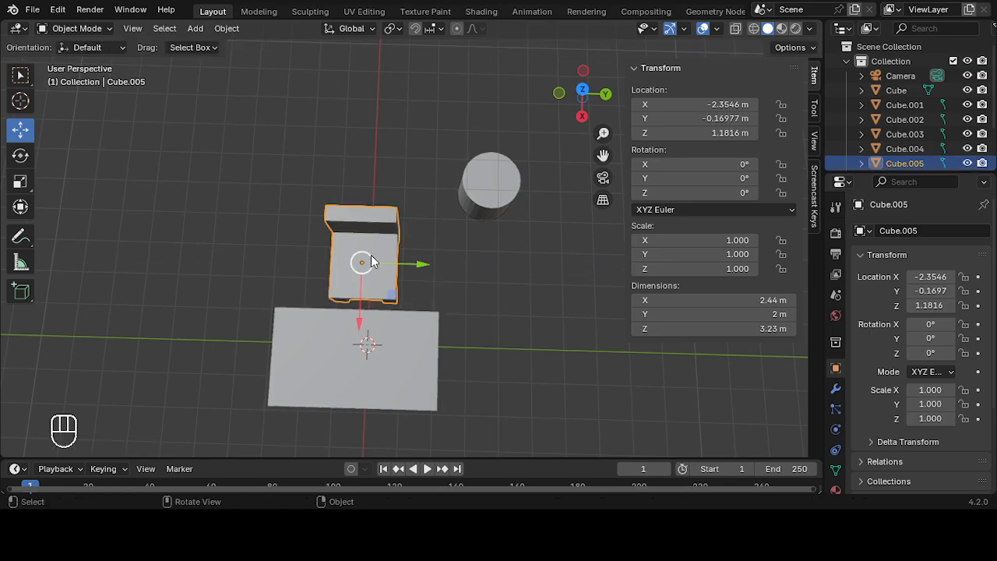
- Duplicate the chair and move the copy along Y to about 2.69 m, beside the original
left_click(233, 31)
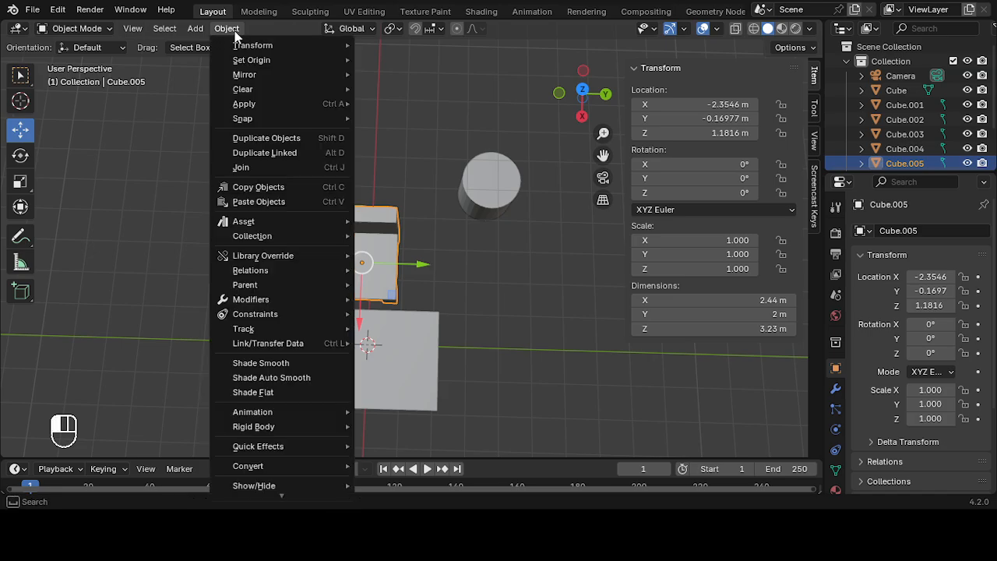
left_click(264, 134)
right_click(315, 122)
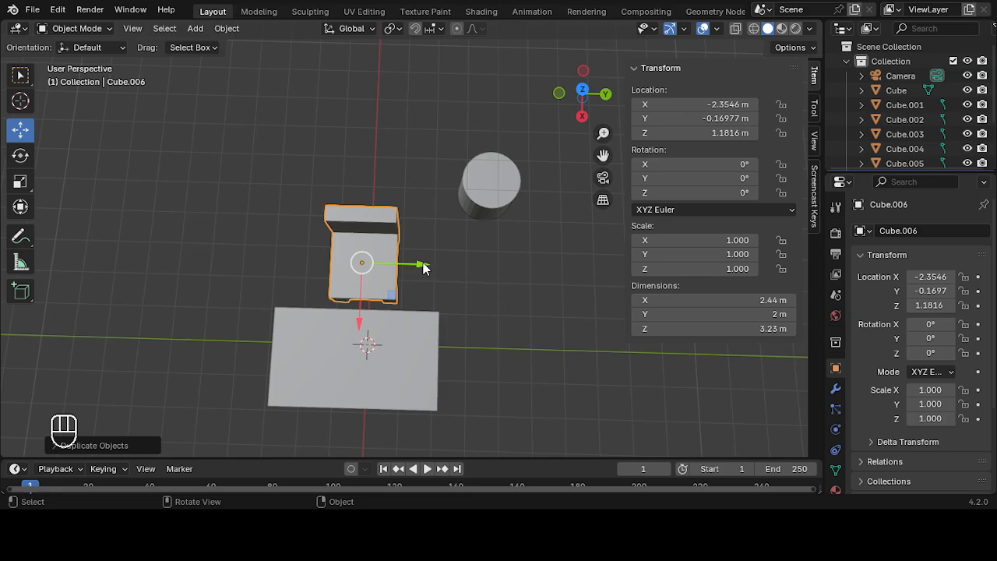
left_click_drag(424, 267, 522, 274)
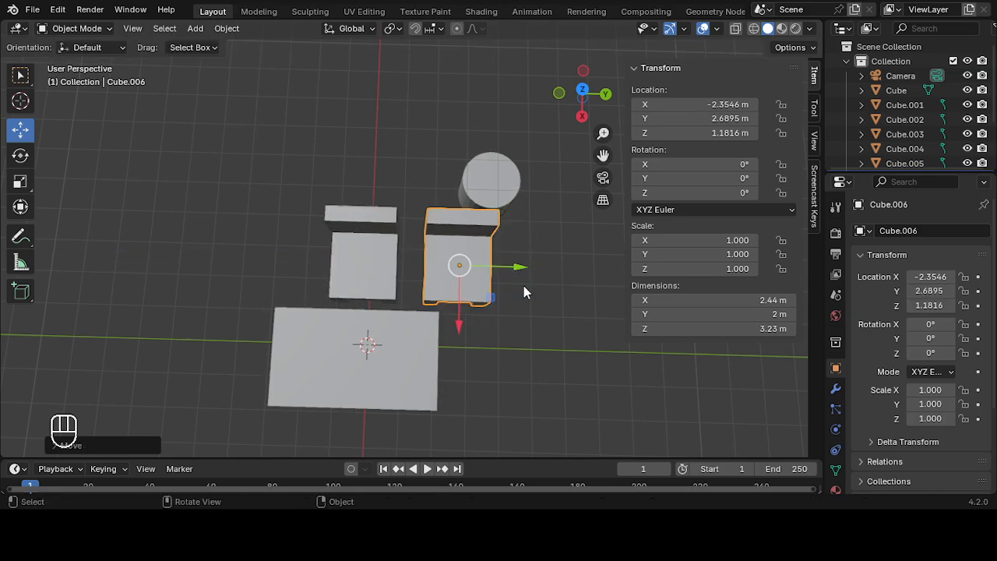
- Move the duplicated chair to the opposite side of the table, at about X 3.80 m and Y 0.05 m
left_click_drag(584, 93, 530, 171)
left_click(583, 94)
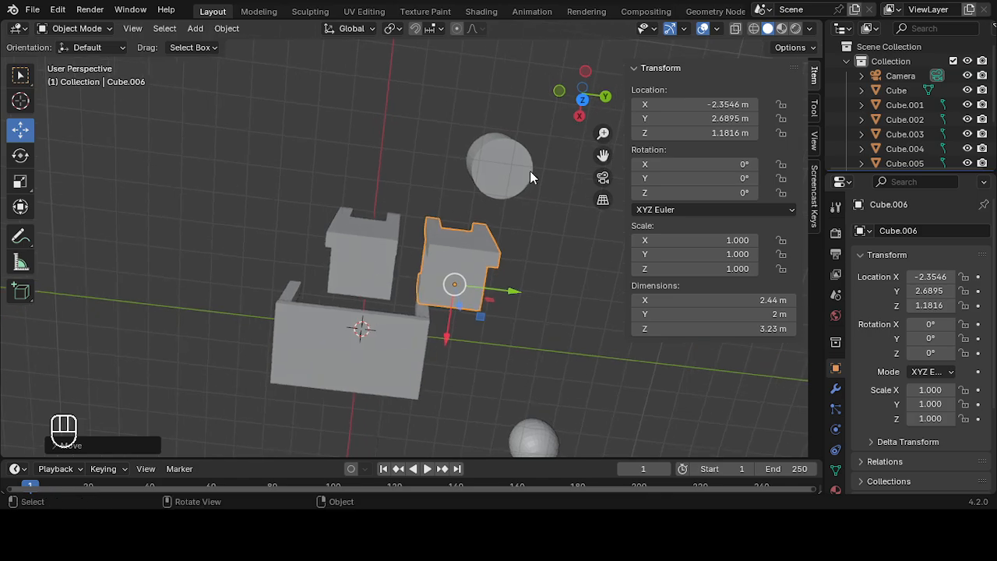
left_click(582, 102)
middle_click_drag(514, 219, 367, 271, "shift")
left_click_drag(297, 251, 476, 240)
left_click_drag(424, 189, 425, 274)
left_click_drag(477, 330, 474, 326)
- Rotate the duplicated chair -180° about Z so that it faces the table
middle_click_drag(492, 417, 424, 259)
left_click(20, 155)
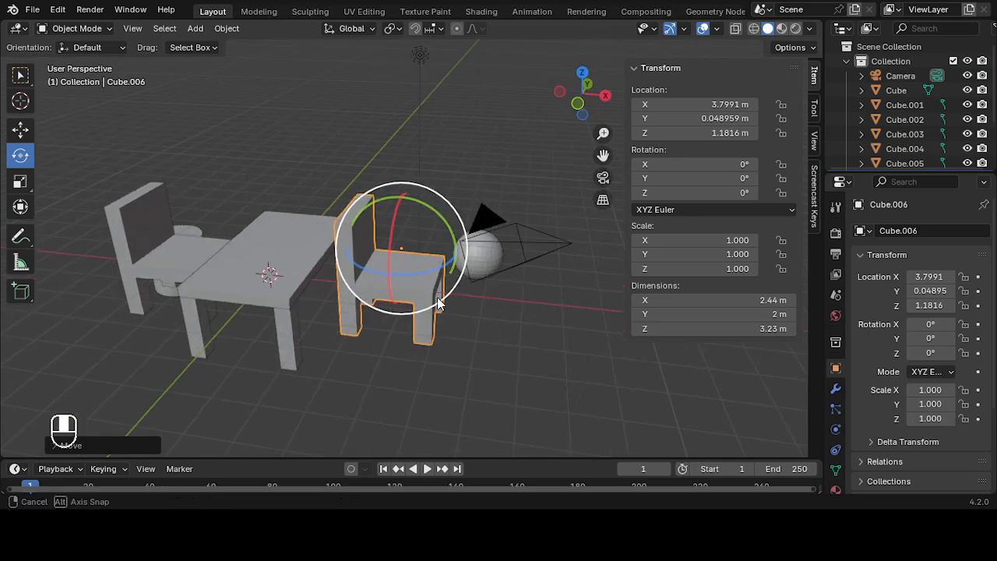
left_click_drag(425, 258, 70, 60)
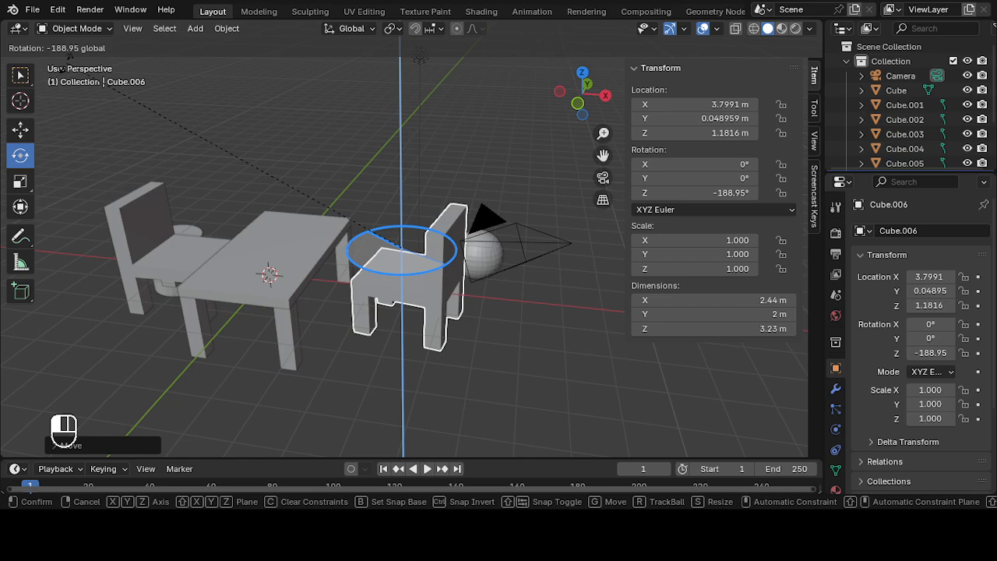
left_click_drag(69, 59, 268, 199)
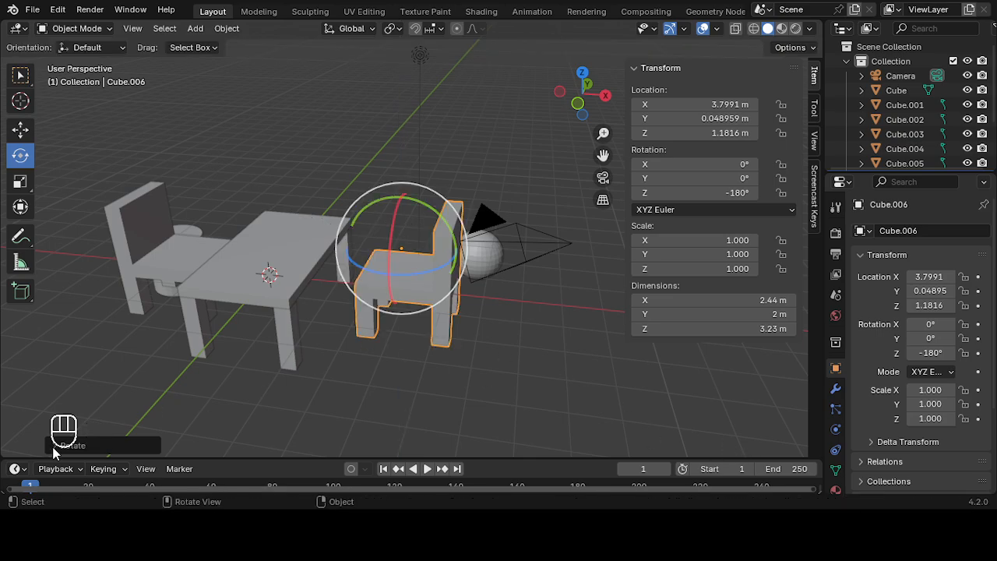
- Try a rotation angle of 90° about Z for the duplicated chair in the Rotate settings
left_click(54, 448)
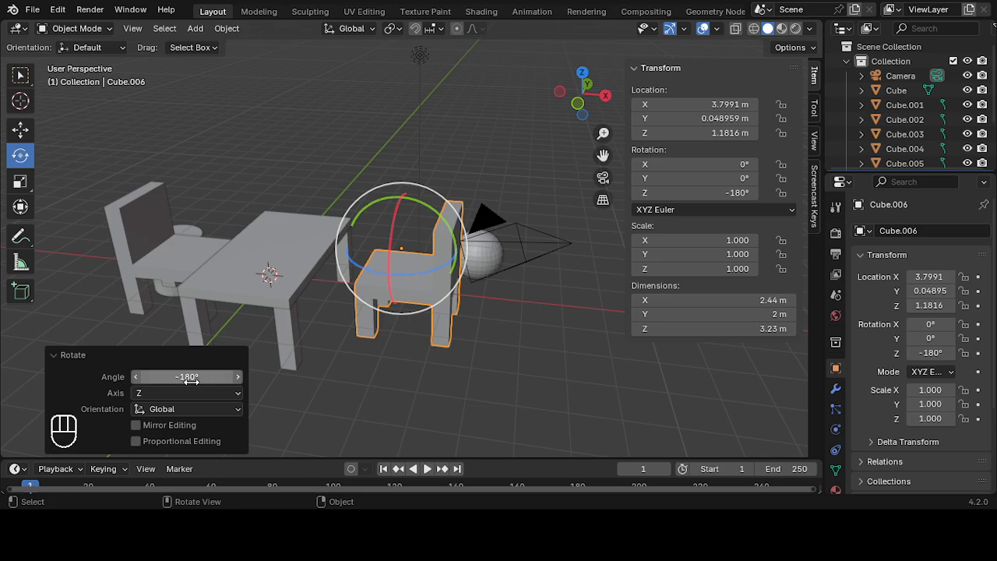
left_click(54, 454)
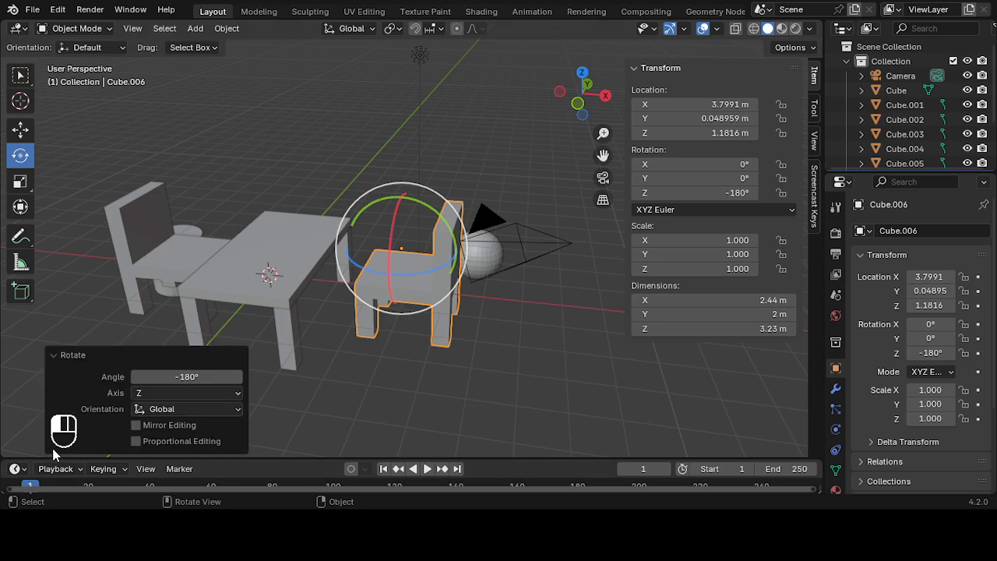
left_click(181, 377)
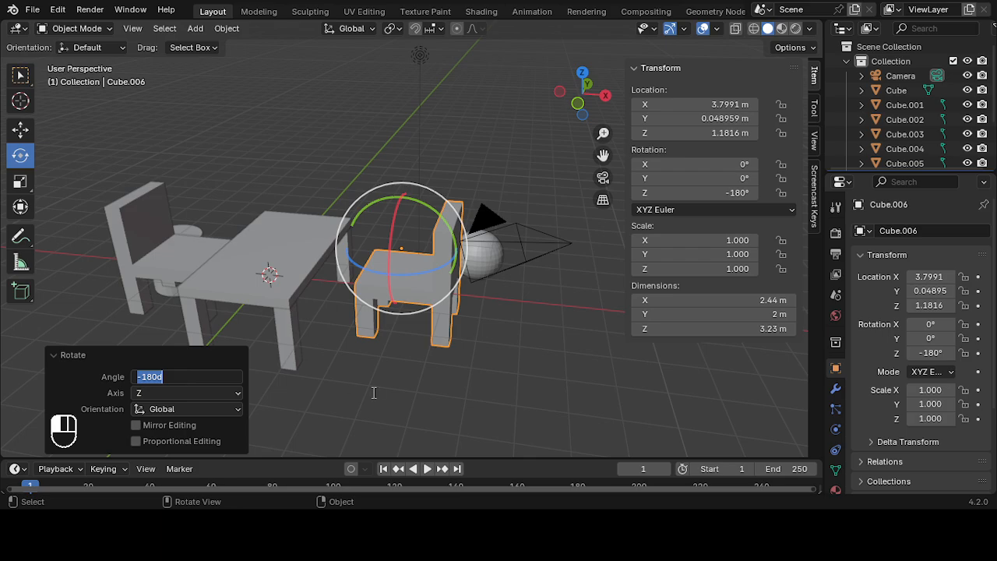
type("90")
key("Return")
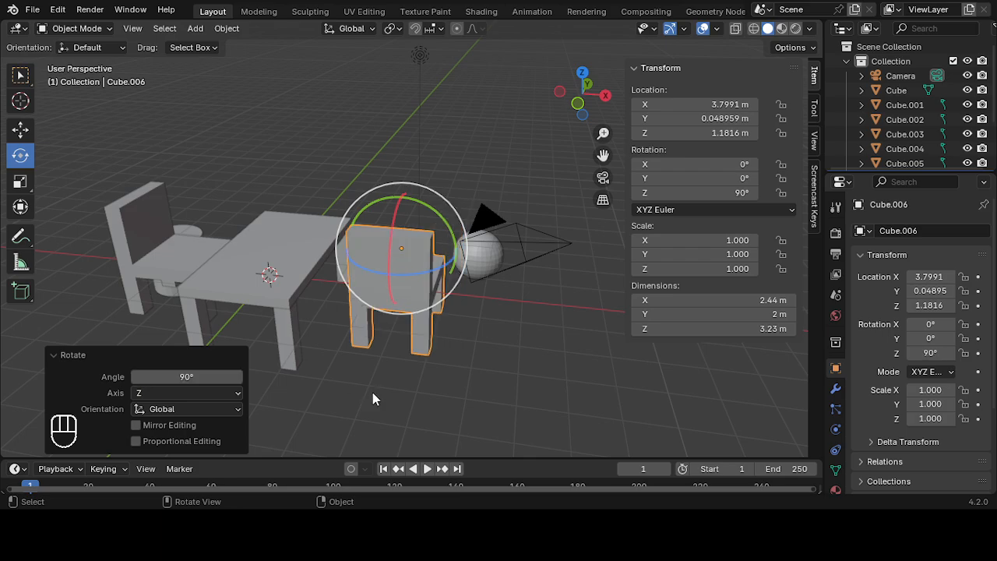
- Set the duplicated chair's rotation angle to 180° about Z
left_click(208, 377)
type("180")
key("Return")
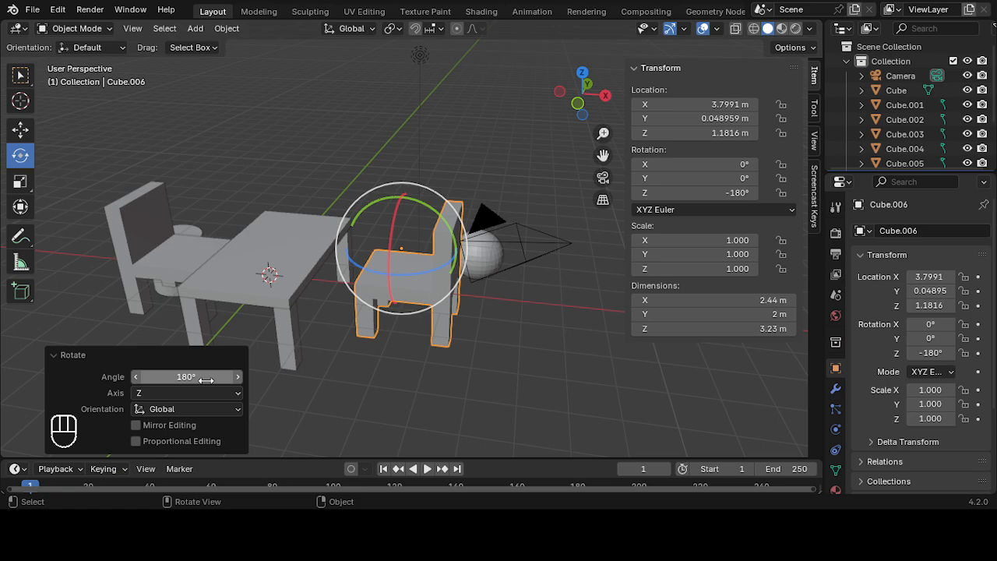
- Move the rotated chair along X to about 2.88 m, closer to the table
left_click(325, 407)
middle_click_drag(325, 408, 444, 327)
left_click(453, 341)
left_click(20, 129)
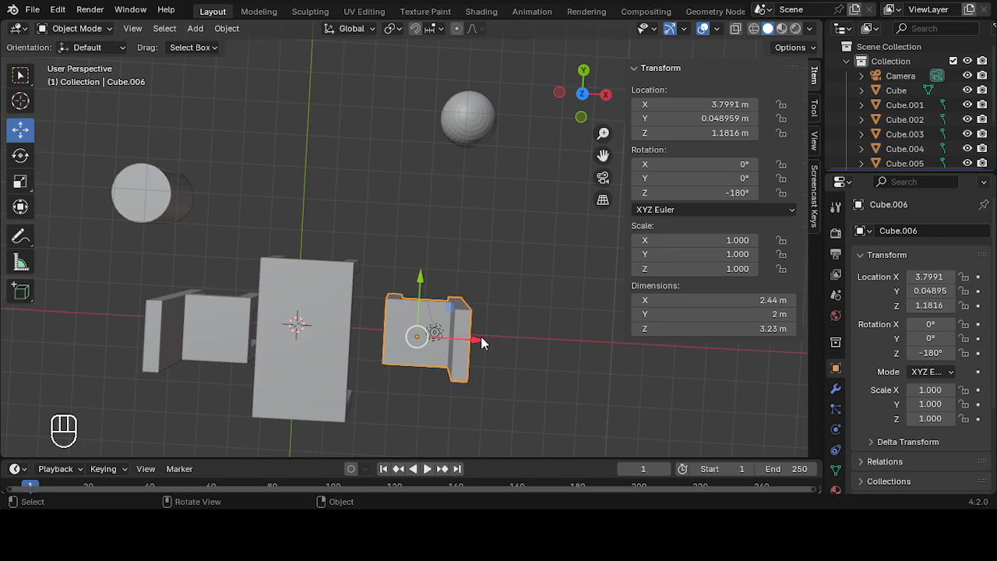
left_click_drag(481, 343, 447, 342)
- From the top view, shift the rotated chair to about X 3.21 m and Y -0.18 m, and hide the sidebar
middle_click_drag(488, 379, 561, 172)
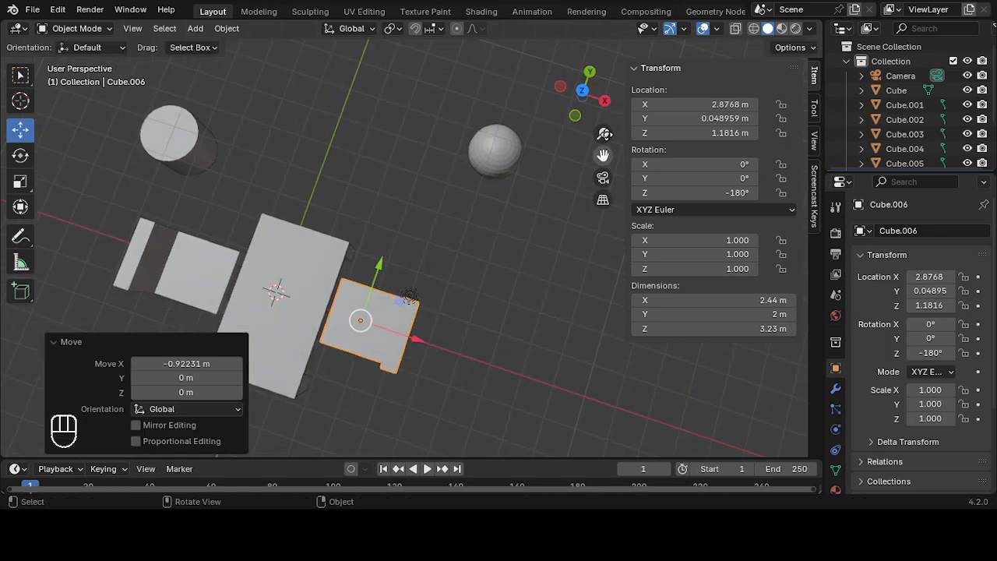
left_click(582, 91)
scroll(474, 278, "down", 2)
middle_click_drag(473, 283, 440, 194, "shift")
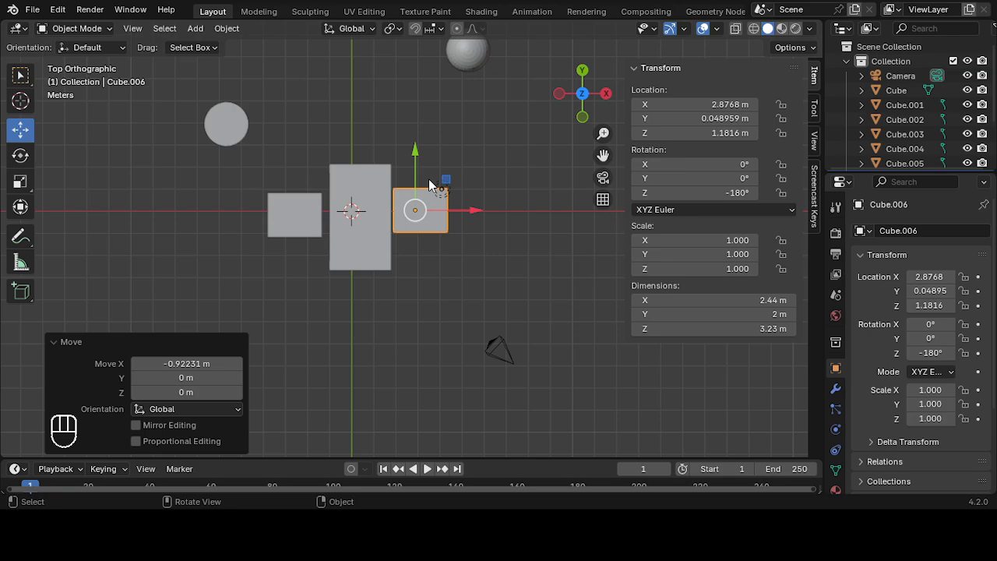
left_click_drag(415, 152, 411, 159)
left_click_drag(475, 216, 489, 215)
middle_click_drag(490, 214, 540, 275)
key("n")
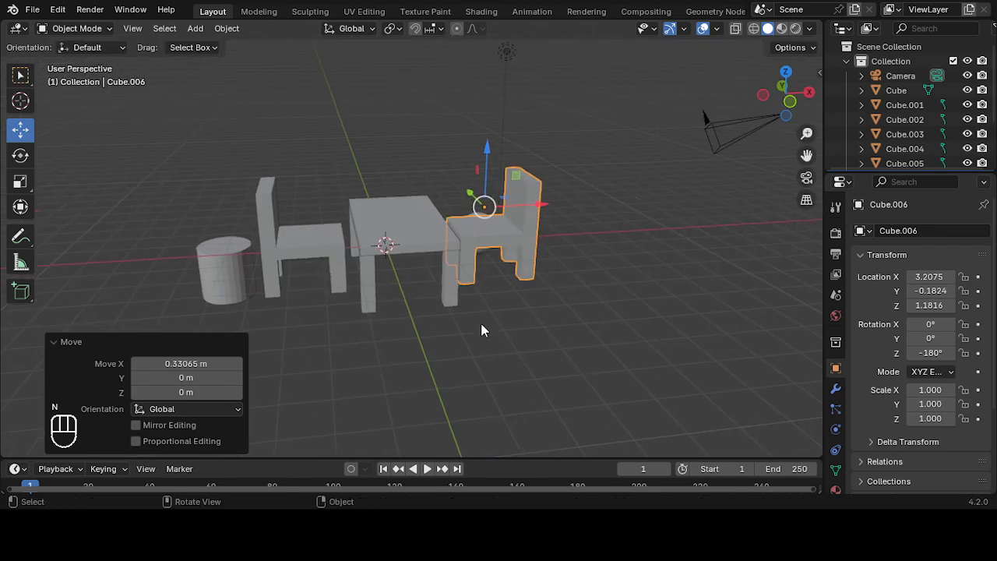
- Move the cylinder along X to about -8.65 m, away from the table and chairs
middle_click_drag(482, 330, 460, 362)
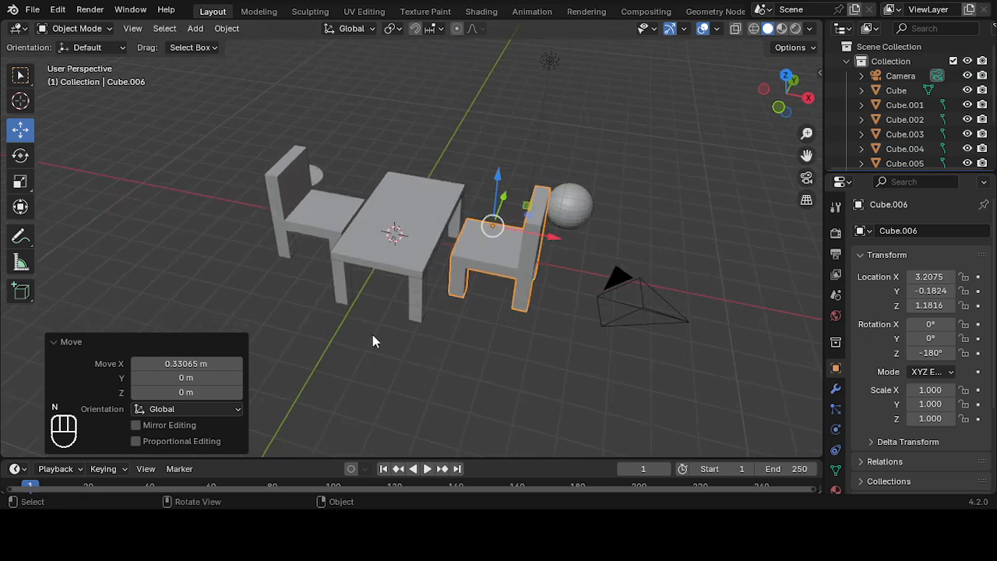
middle_click_drag(372, 338, 427, 327)
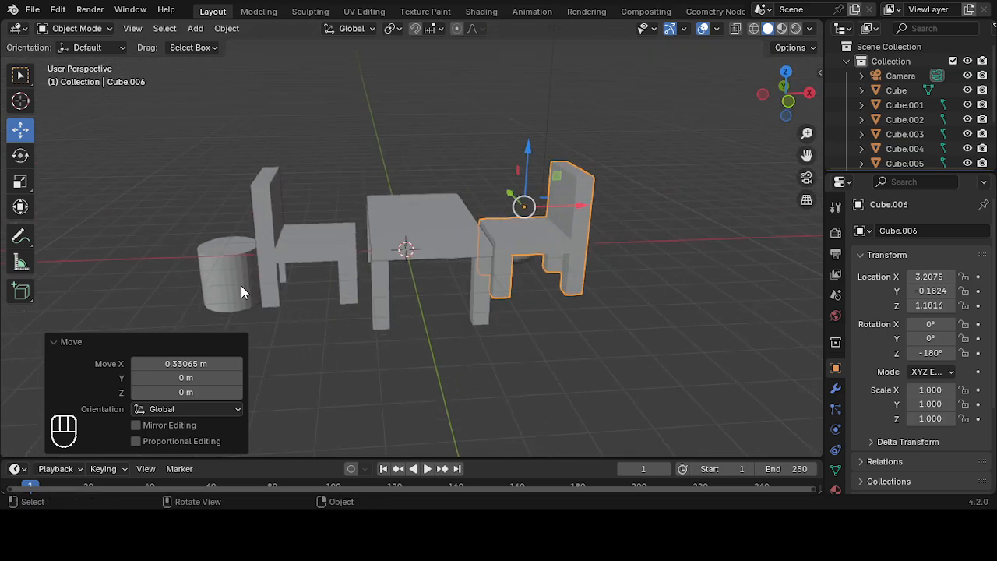
left_click(241, 285)
middle_click_drag(327, 322, 440, 309)
key("g")
key("x")
left_click(340, 327)
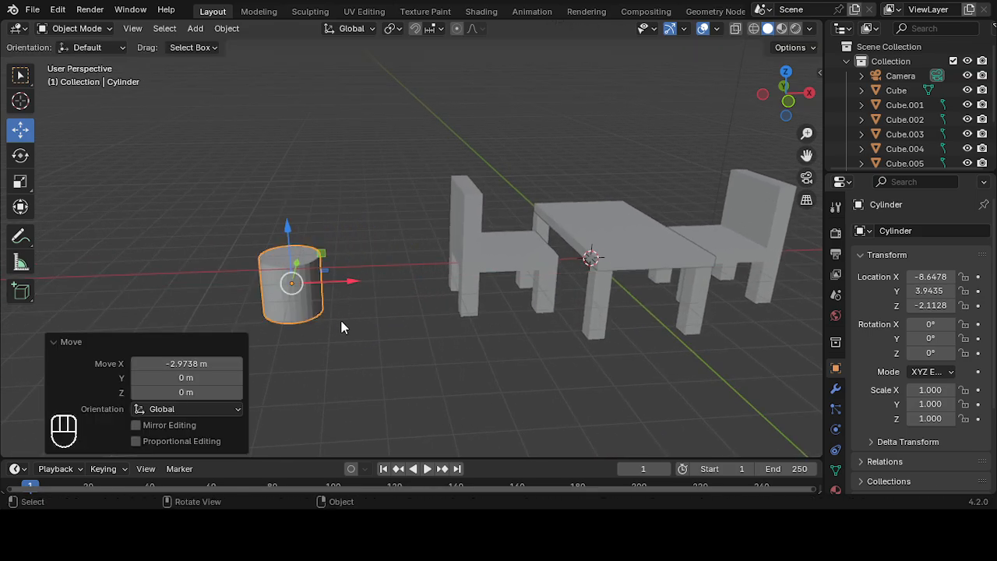
- In Edit Mode, inset the cylinder's top face by about 0.28 m and inset the inner face again by about 0.27 m
middle_click_drag(341, 327, 346, 286)
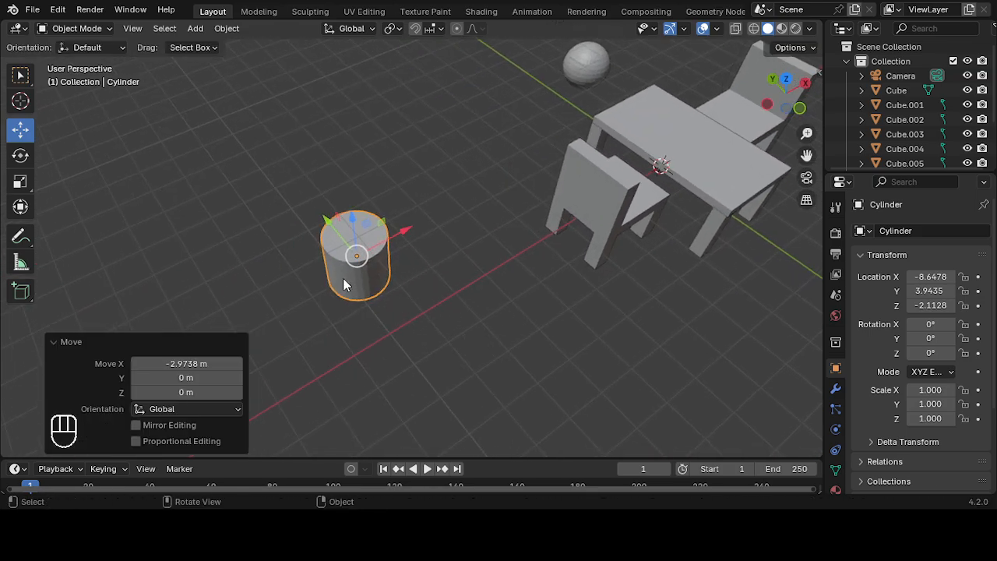
left_click(81, 28)
left_click(78, 73)
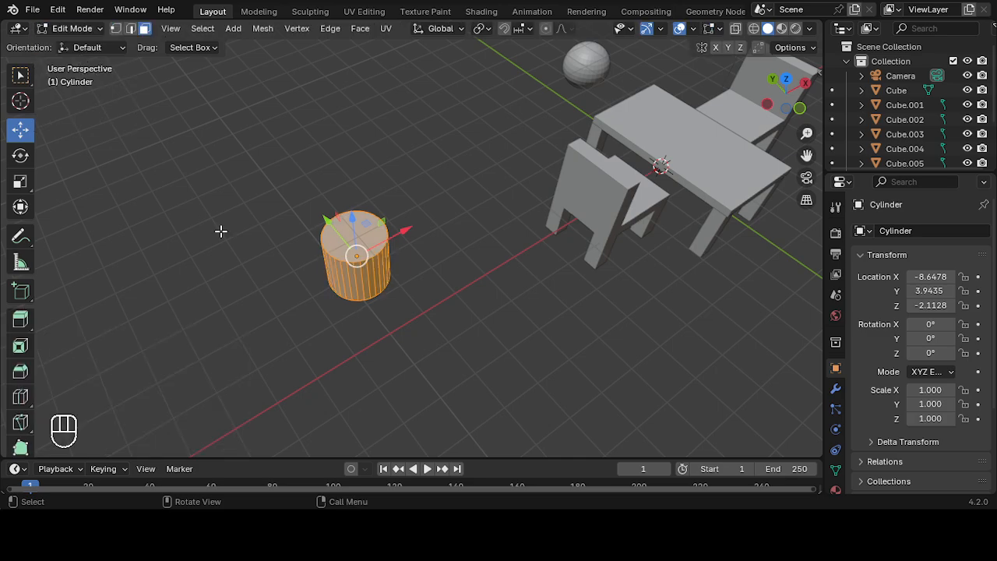
left_click(20, 347)
scroll(491, 253, "up", 3)
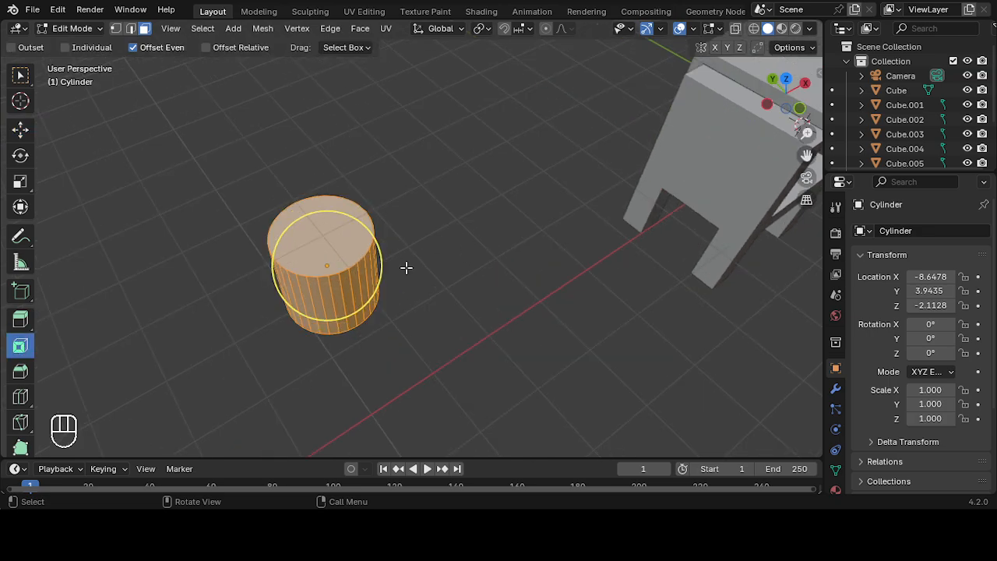
left_click(304, 220)
scroll(424, 275, "up", 1)
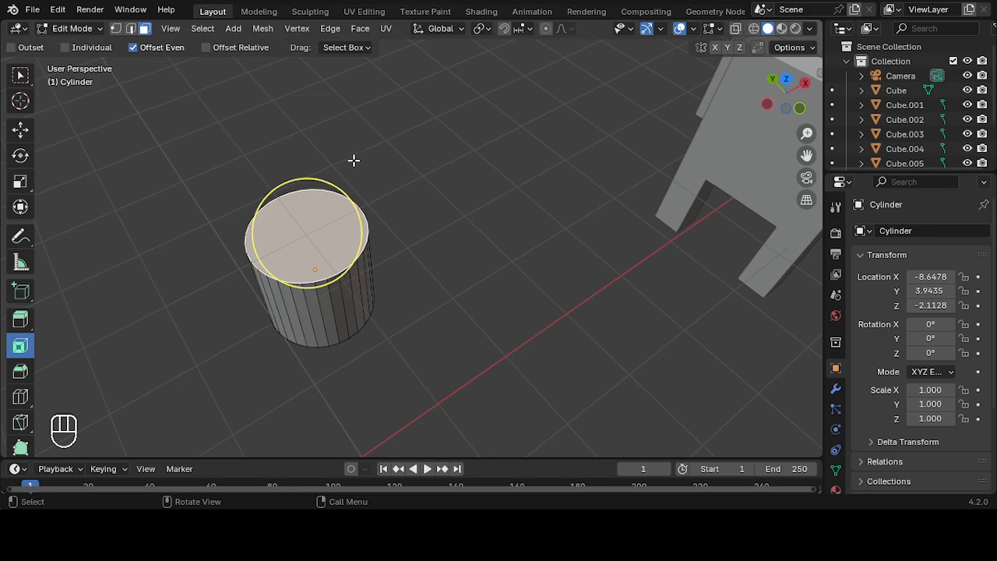
left_click_drag(325, 182, 324, 205)
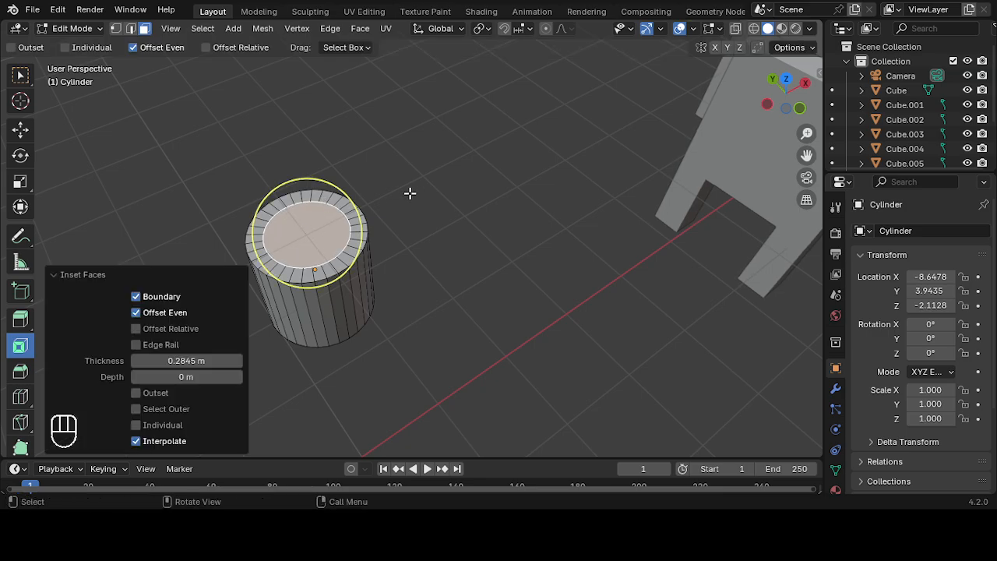
key("KP_Decimal")
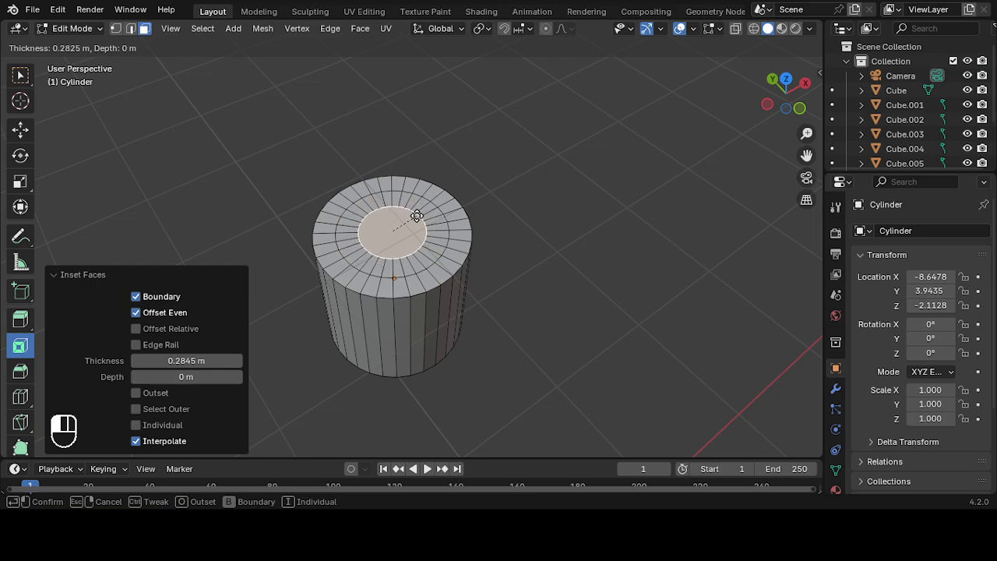
left_click(540, 233)
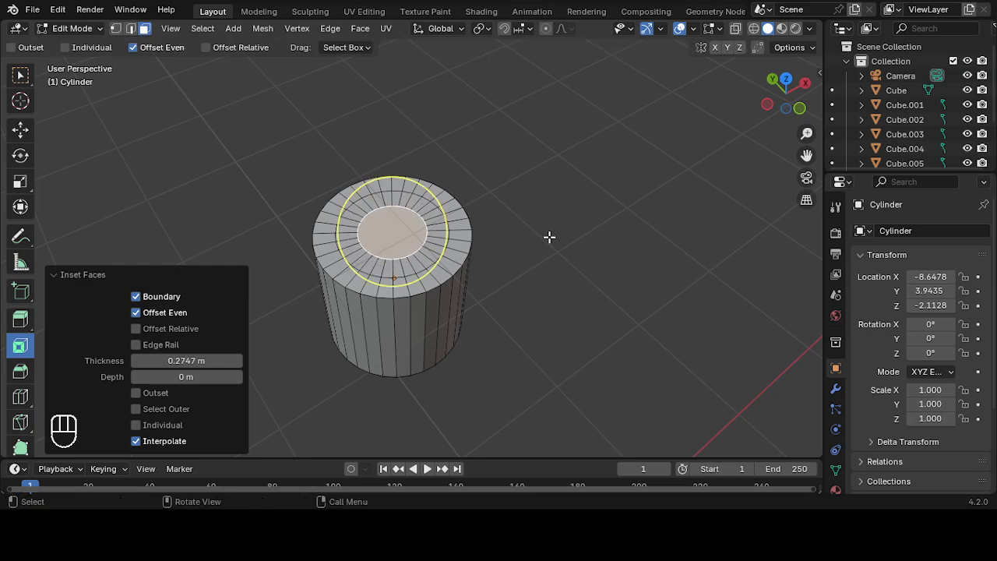
- Extrude the cylinder's inner top face upward by about 2.45 m to form a column
scroll(376, 325, "down", 1)
middle_click_drag(519, 300, 514, 233)
left_click(27, 321)
left_click_drag(398, 268, 399, 81)
scroll(469, 234, "down", 3)
middle_click_drag(487, 254, 489, 285)
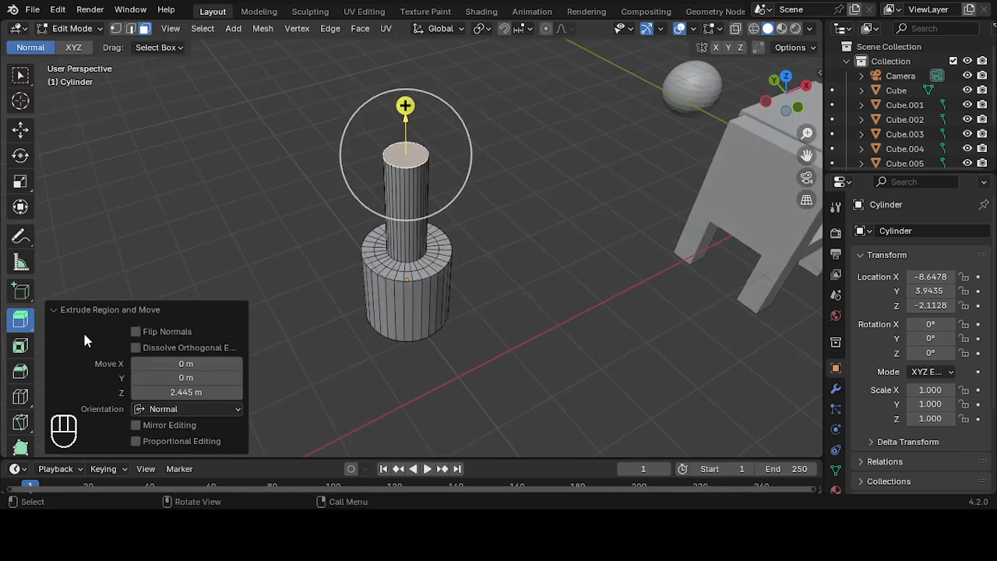
- Inset the column's top face by about 0.19 m and extrude the inner face upward by about 2.71 m
left_click(21, 347)
middle_click_drag(460, 335, 502, 349)
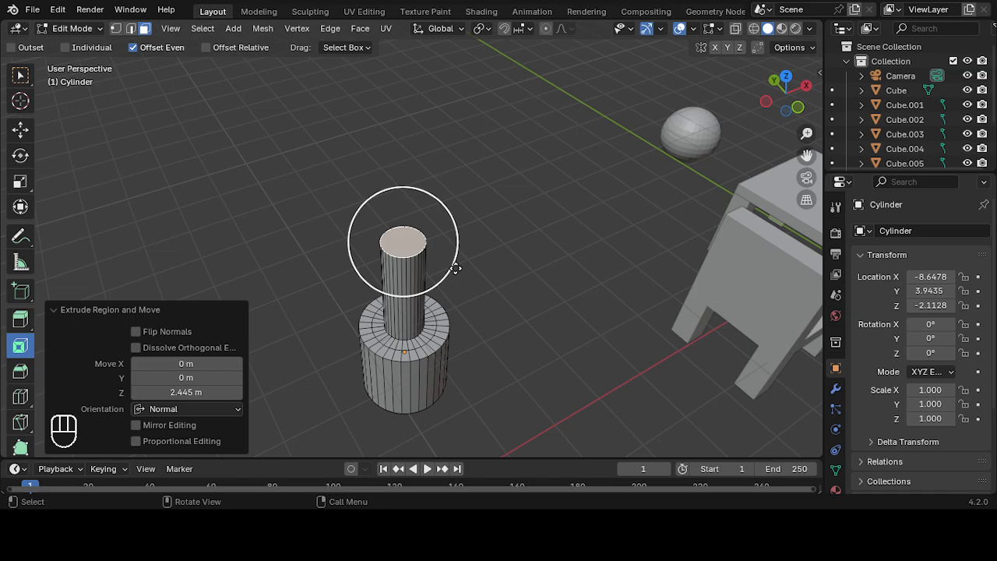
left_click_drag(456, 268, 438, 262)
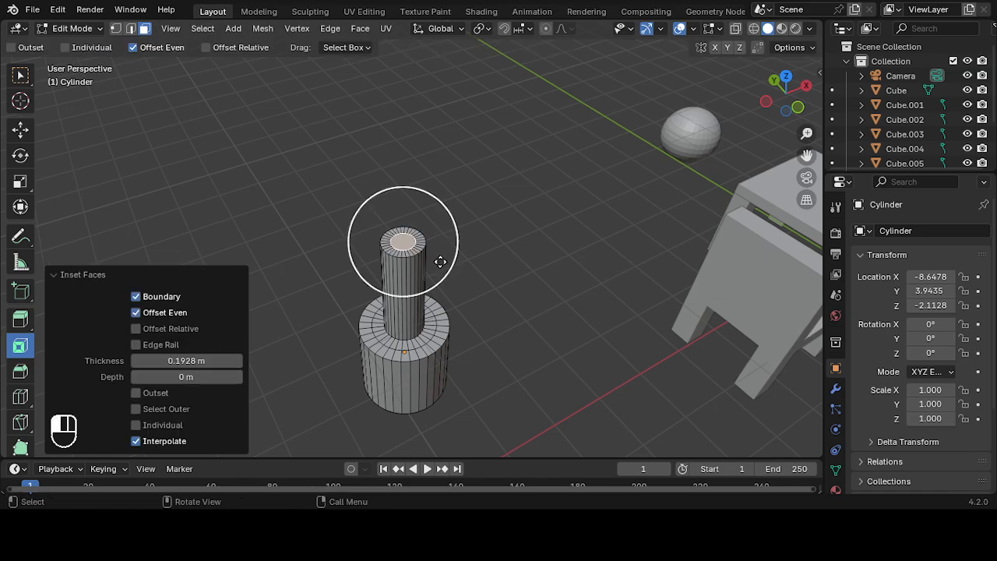
left_click(22, 319)
left_click_drag(401, 197, 402, 68)
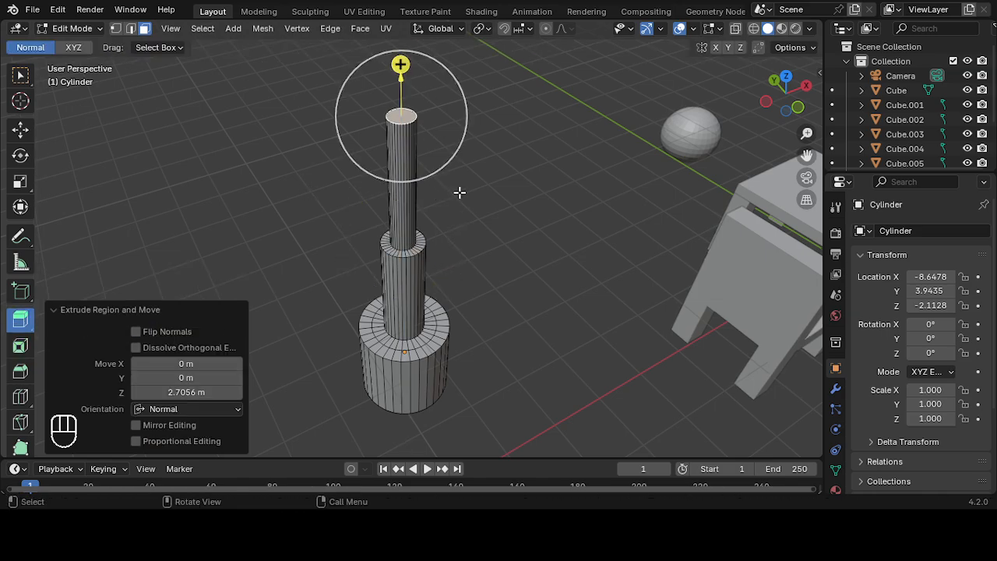
- Return to Object Mode and view the stepped cylinder beside the table and chairs
middle_click_drag(460, 192, 481, 309)
left_click(81, 29)
left_click(78, 42)
scroll(477, 269, "up", 3)
scroll(479, 308, "up", 2)
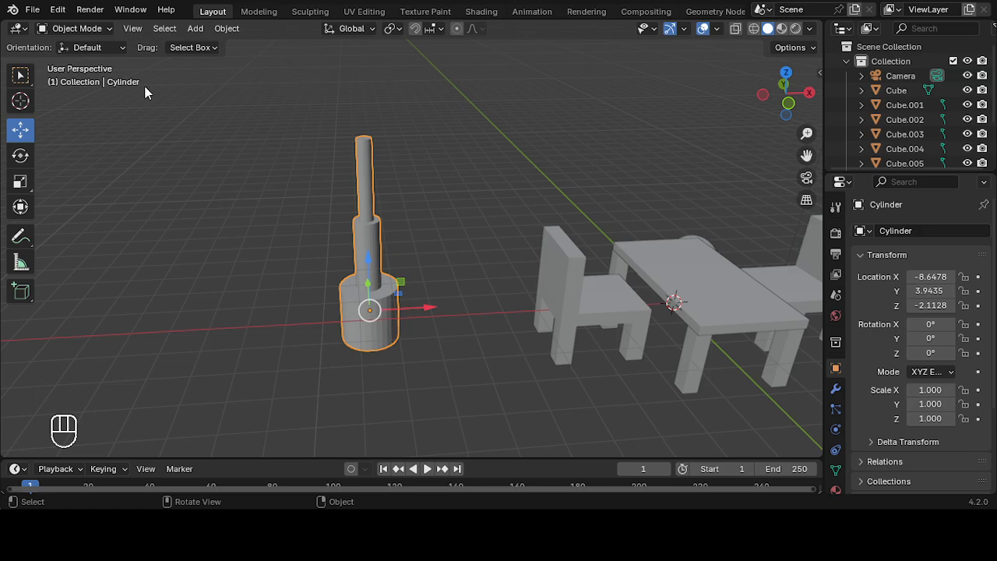
left_click(87, 31)
left_click(85, 60)
middle_click_drag(153, 208, 184, 222)
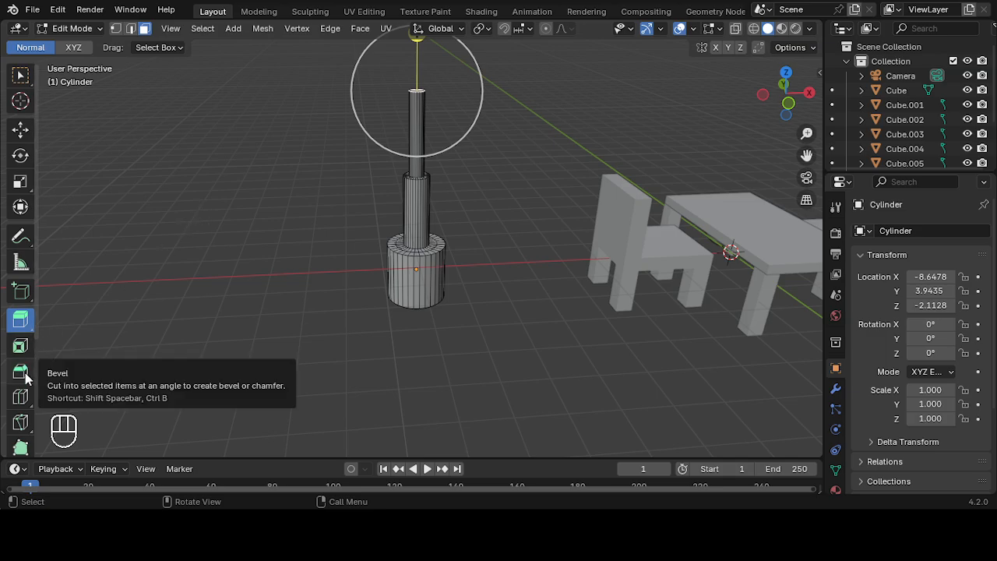
left_click(71, 28)
left_click(83, 42)
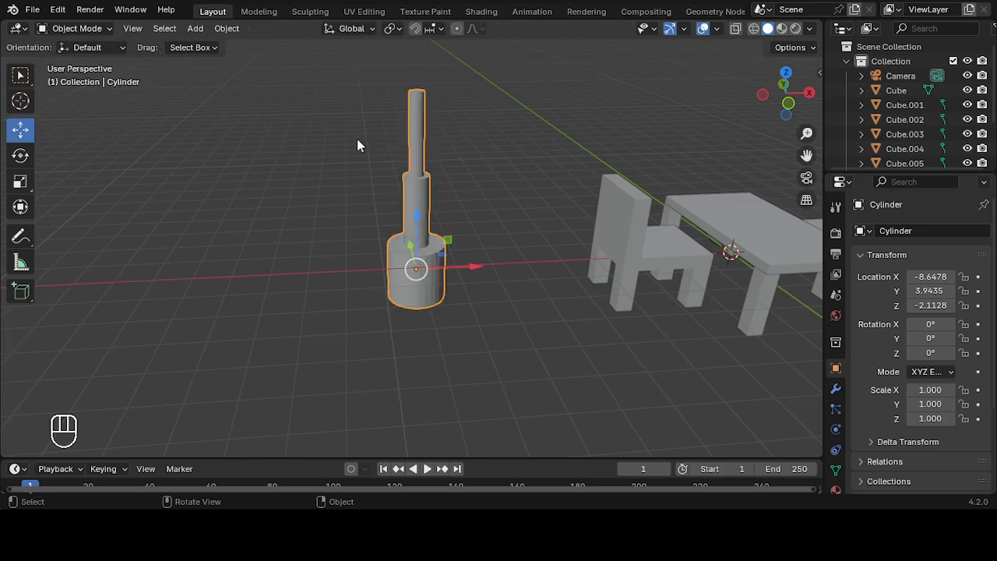
- Select the tabletop between the two chairs
middle_click_drag(357, 139, 287, 277, "shift")
scroll(312, 269, "up", 6)
middle_click_drag(368, 265, 505, 277)
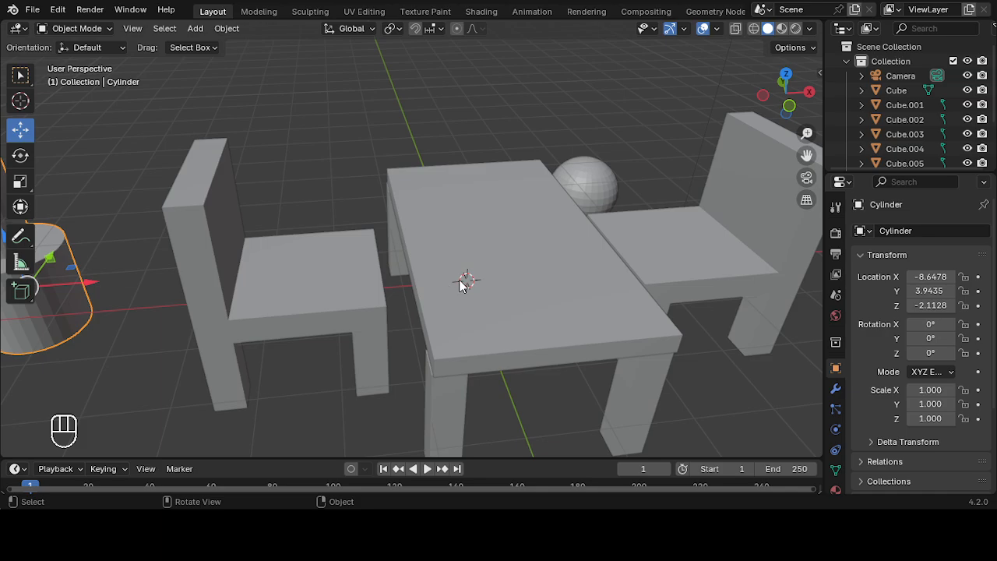
left_click(460, 285)
scroll(460, 286, "down", 3)
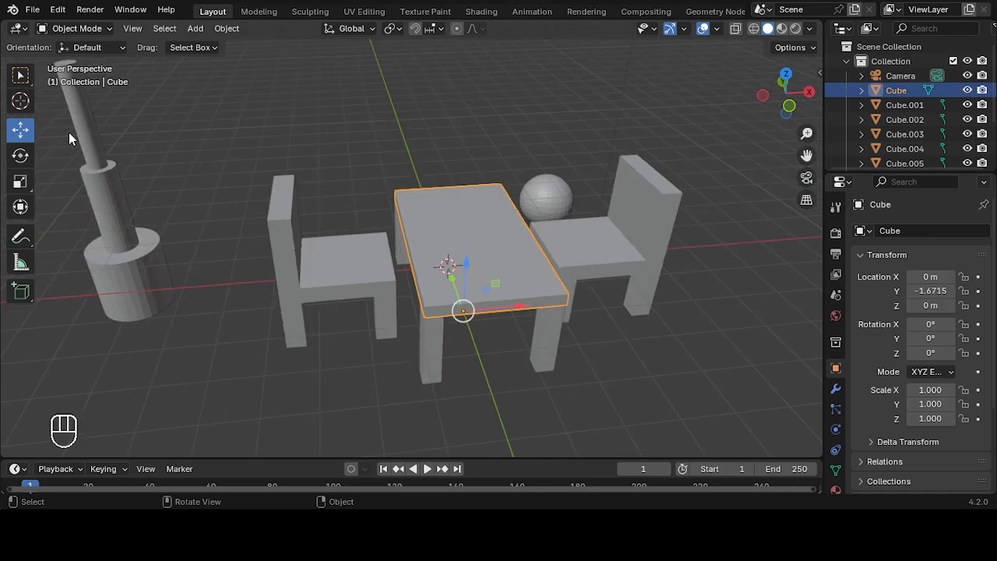
- Open the tabletop in Edit Mode and select its top face
left_click(91, 29)
left_click(87, 61)
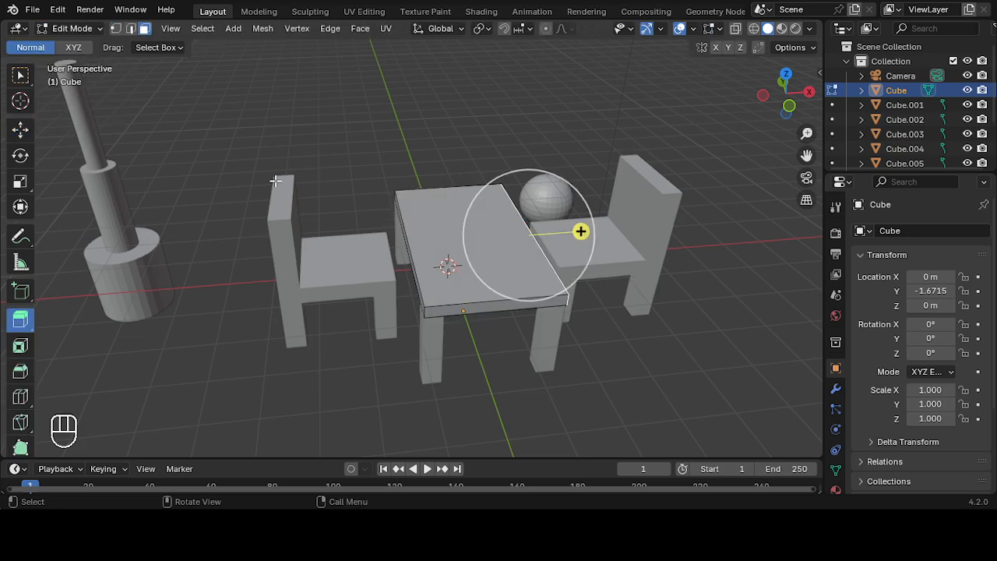
middle_click_drag(170, 302, 303, 231, "shift")
scroll(306, 227, "up", 2)
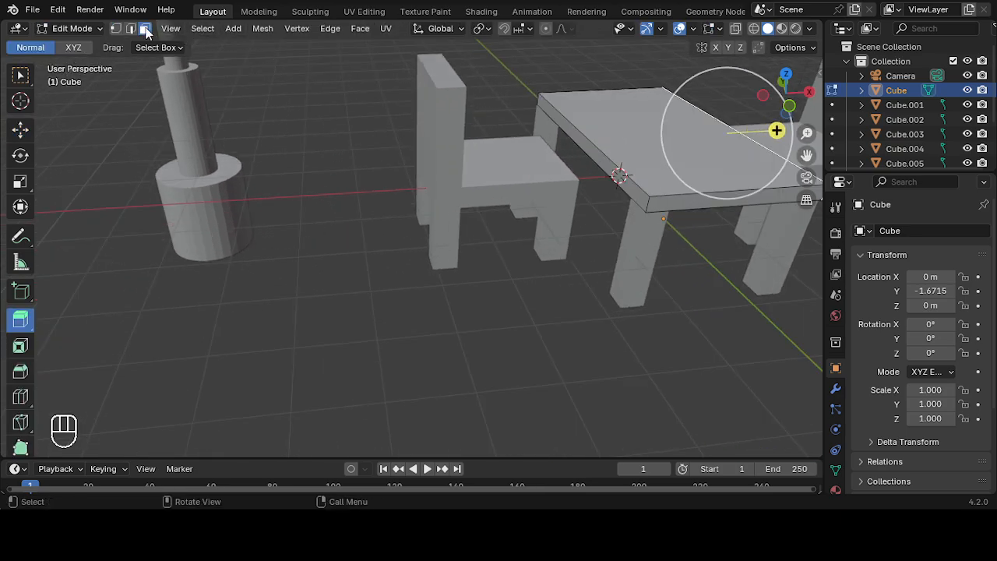
left_click(640, 145)
middle_click_drag(116, 348, 148, 331, "shift")
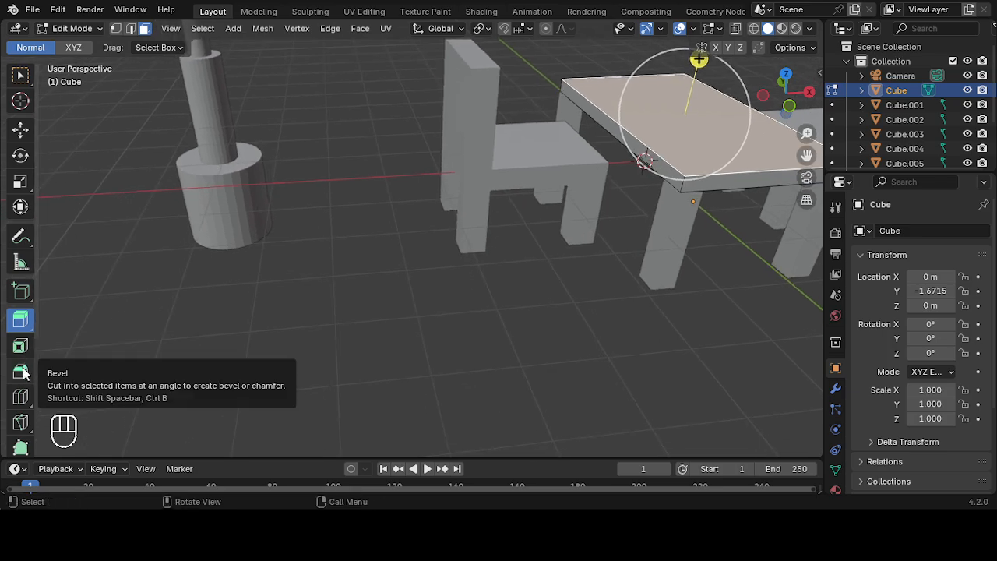
- Bevel the edges of the tabletop's top face by about 0.07 m with one segment
left_click(21, 371)
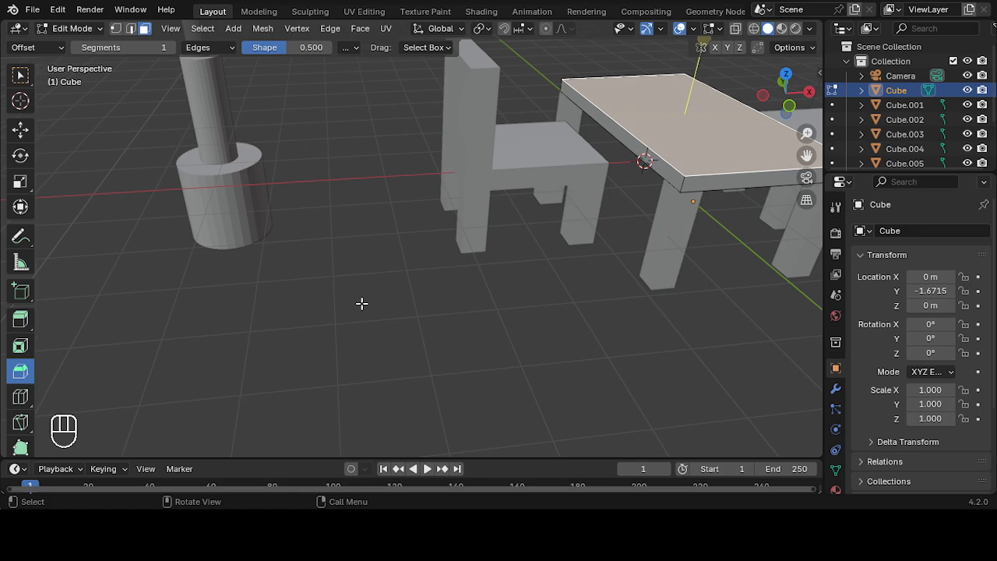
scroll(362, 303, "down", 4)
middle_click_drag(363, 303, 446, 316)
scroll(334, 318, "up", 4)
middle_click_drag(436, 314, 472, 300)
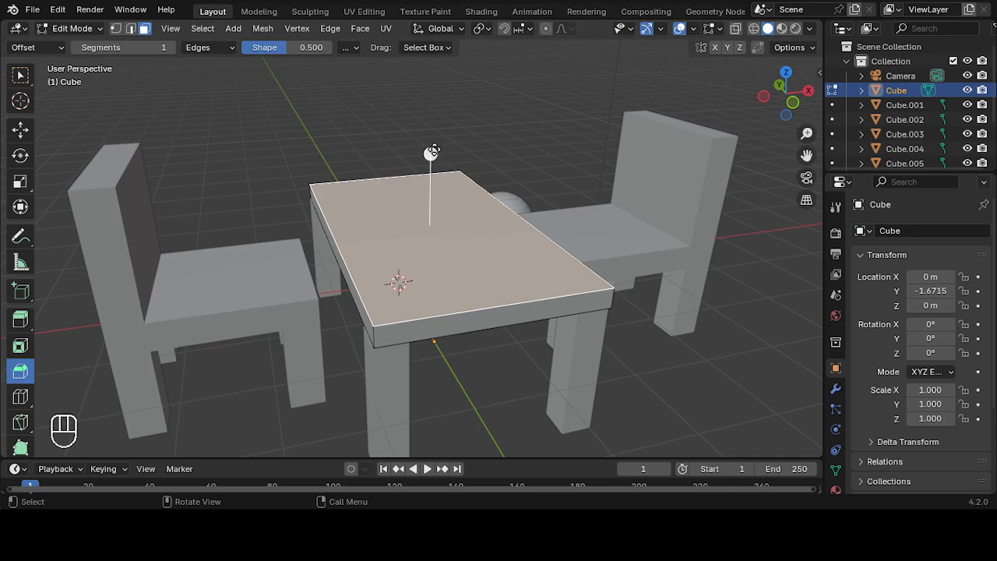
mouse_move(434, 150)
left_mouse_down()
mouse_move(435, 136)
mouse_move(424, 138)
left_mouse_up()
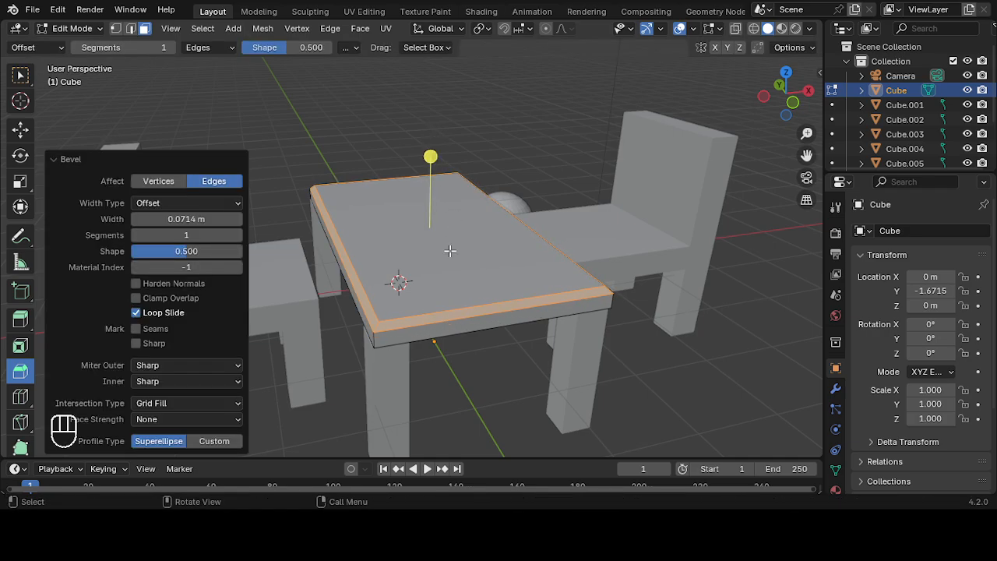
middle_click_drag(452, 247, 327, 184)
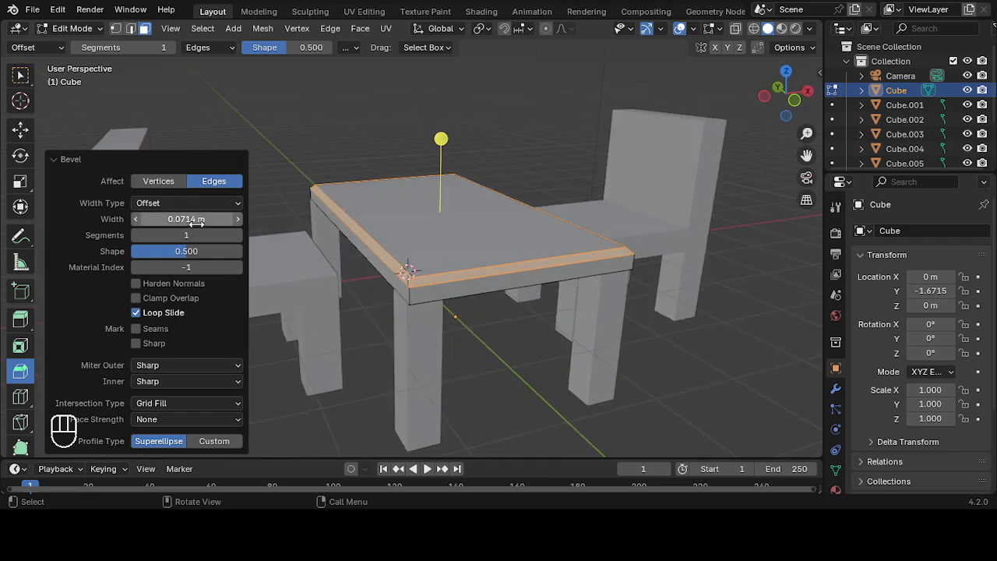
mouse_move(163, 219)
left_mouse_down()
mouse_move(226, 219)
mouse_move(150, 219)
mouse_move(165, 219)
left_mouse_up()
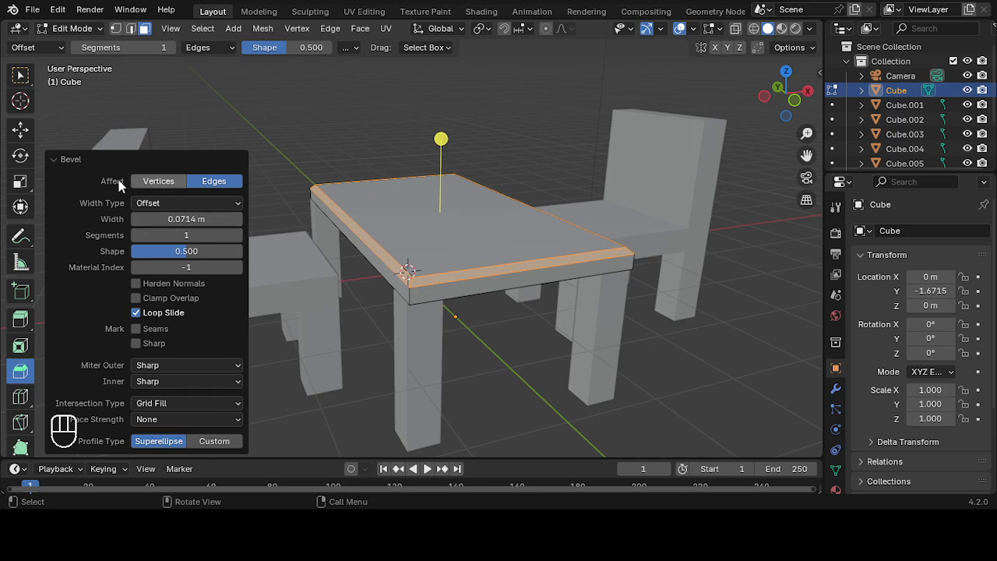
left_click(51, 159)
- Return to Object Mode, select the chair beside the stepped cylinder and open it in Edit Mode
middle_click_drag(550, 243, 510, 283)
middle_click_drag(500, 230, 441, 233)
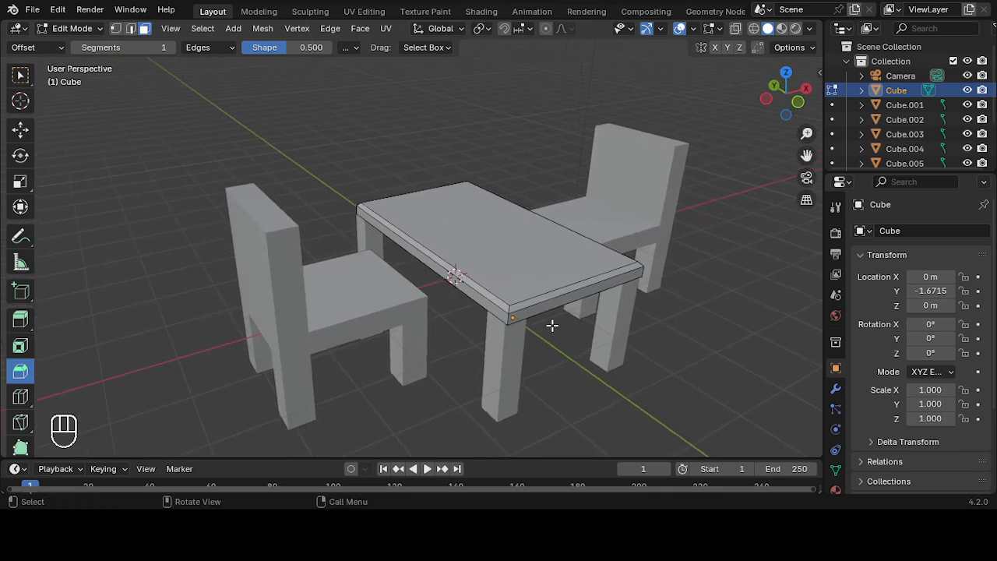
middle_click_drag(552, 324, 524, 288)
left_click(86, 28)
left_click(70, 45)
left_click(250, 270)
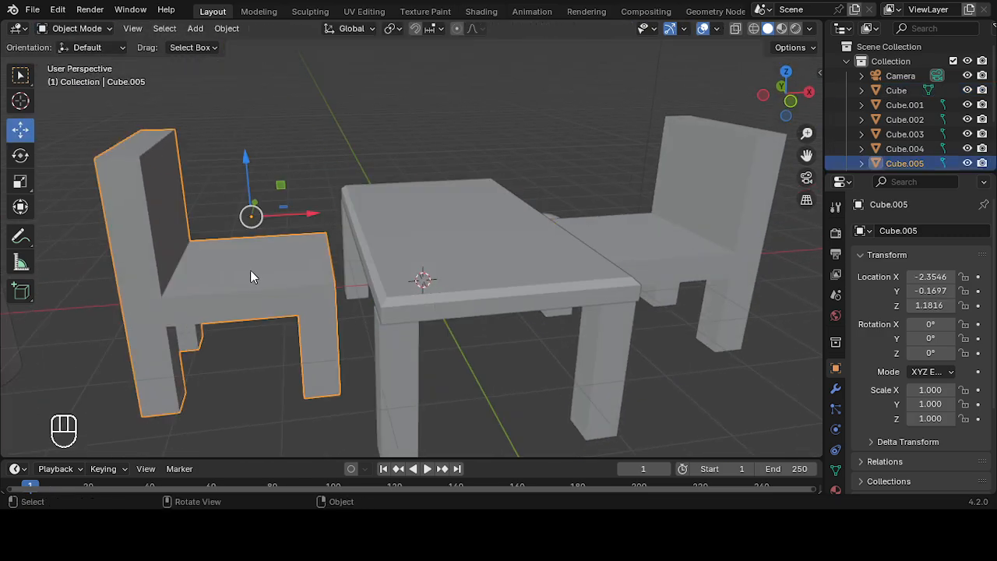
scroll(250, 270, "down", 3)
middle_click_drag(250, 269, 302, 274, "shift")
left_click(96, 29)
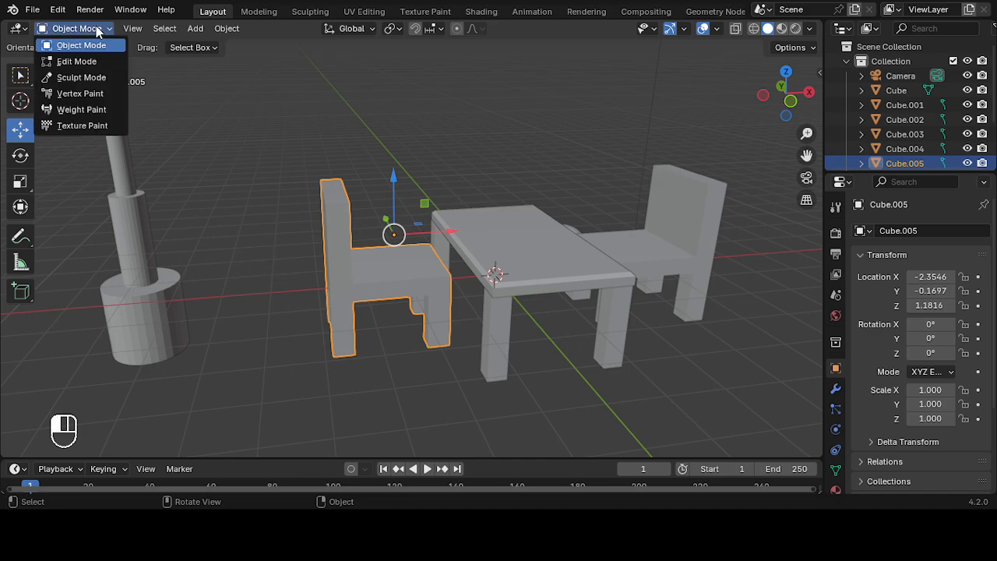
left_click(92, 57)
scroll(336, 198, "up", 2)
middle_click_drag(379, 215, 364, 223)
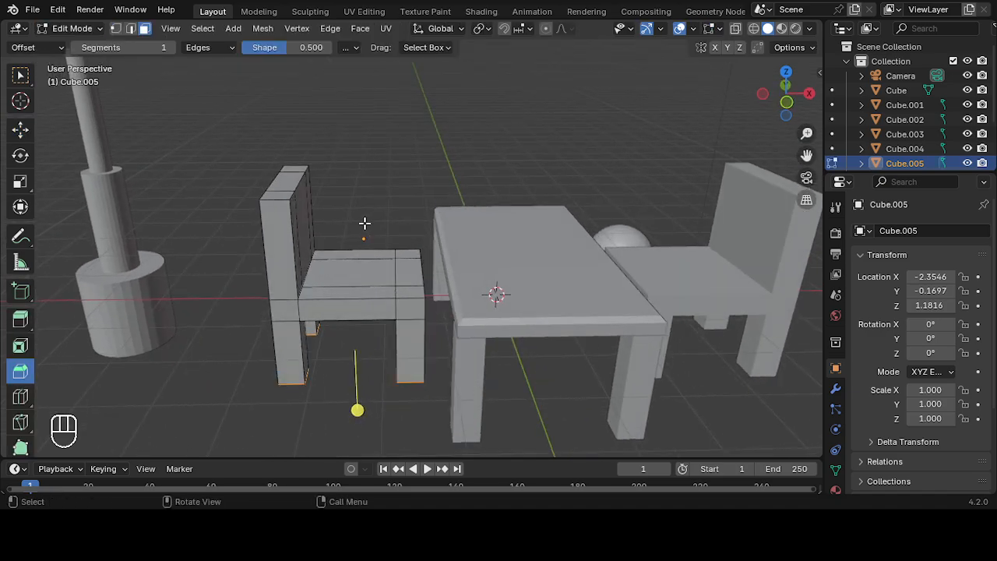
scroll(327, 223, "up", 2)
middle_click_drag(282, 220, 347, 221, "shift")
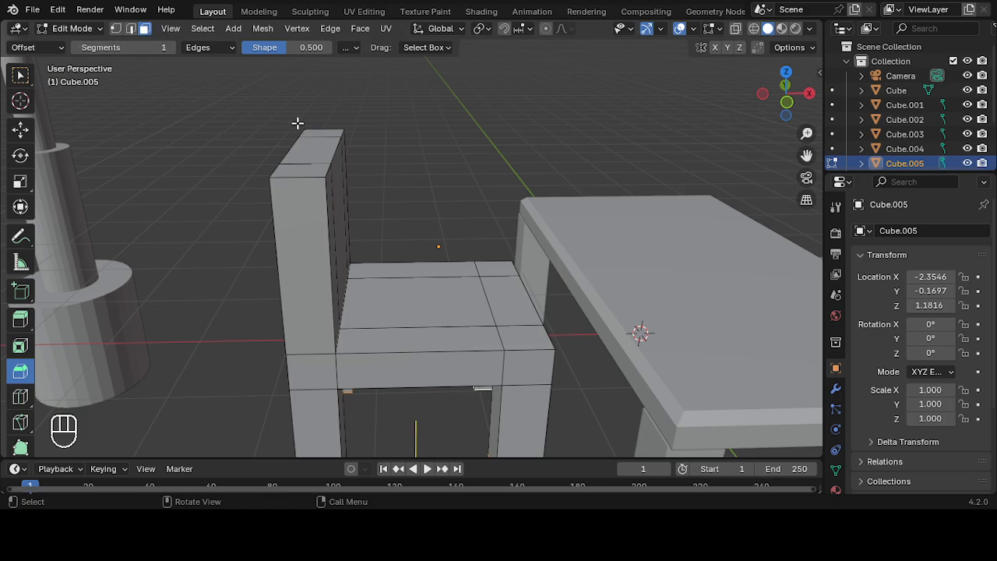
scroll(296, 123, "down", 3)
left_click(356, 192)
left_click(356, 233, "shift")
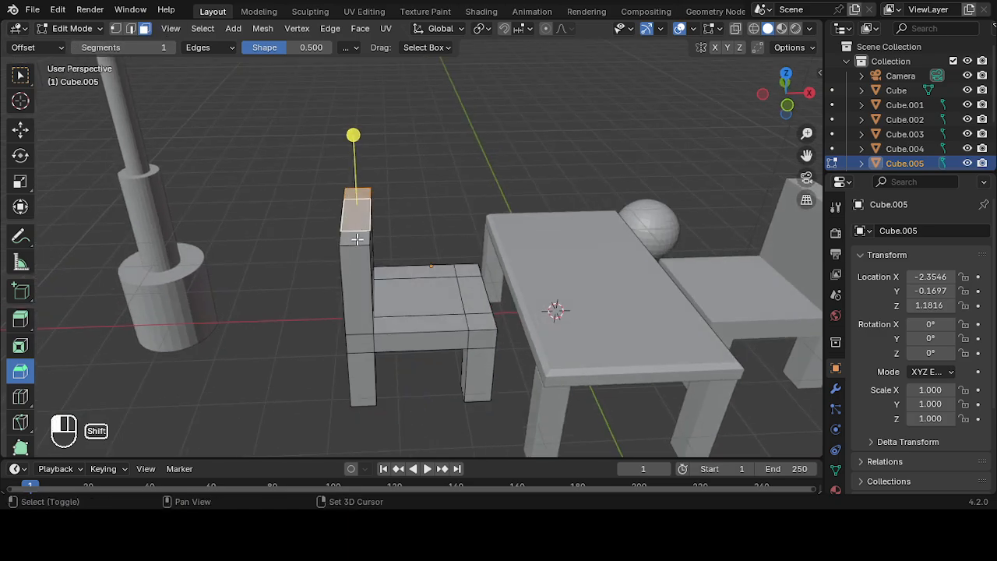
left_click(356, 239, "shift")
- Select all rear-facing faces of the chair's backrest, seat frame and back legs
middle_click_drag(345, 265, 429, 239)
left_click(447, 234)
left_click(425, 226, "shift")
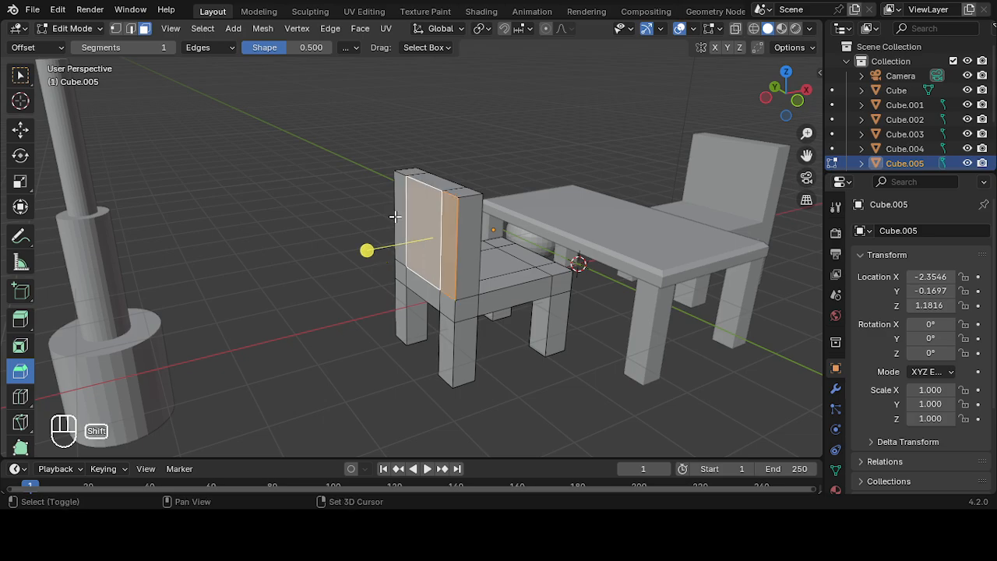
left_click(400, 240, "shift")
left_click(414, 276, "shift")
left_click(448, 311, "shift")
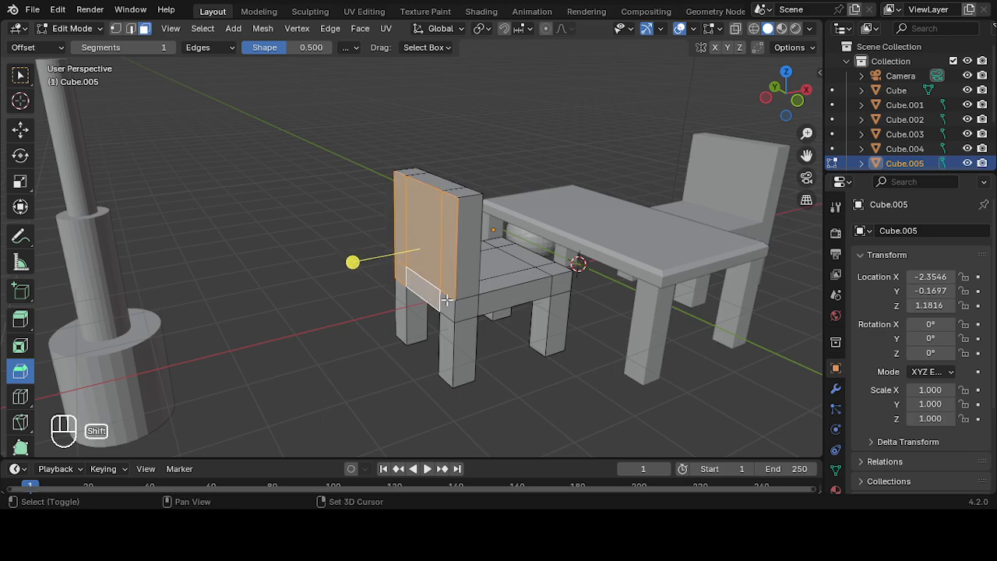
left_click(448, 328, "shift")
left_click(407, 318, "shift")
- Bevel the selected rear faces of the chair slightly and return to Object Mode
scroll(463, 308, "up", 3)
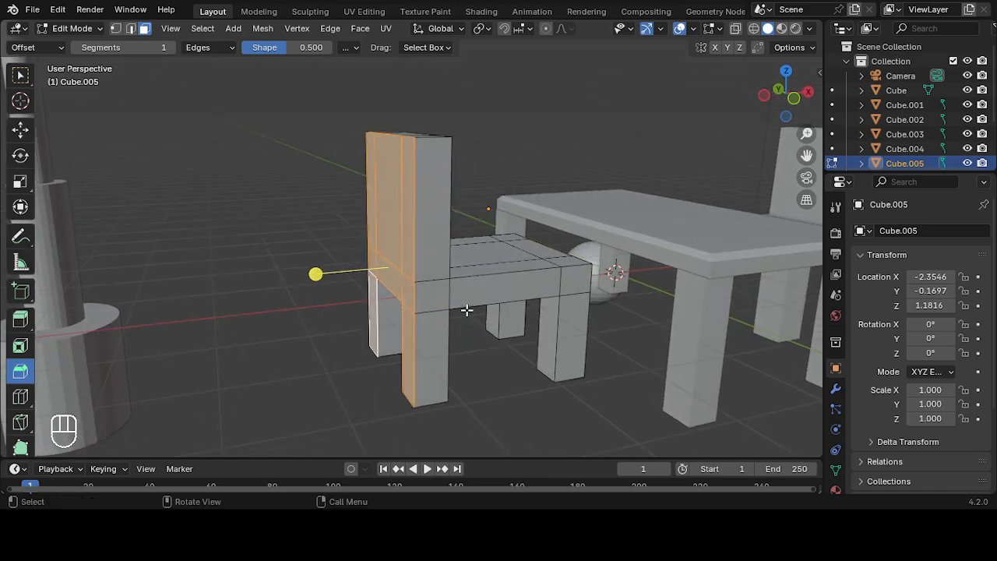
scroll(447, 287, "down", 2)
left_click_drag(314, 274, 302, 280)
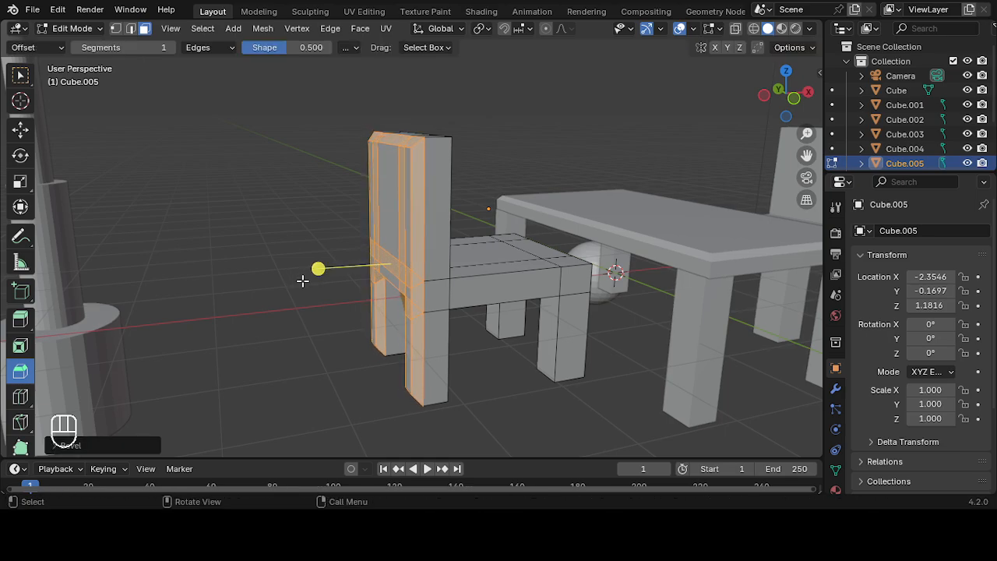
mouse_move(302, 281)
middle_mouse_down()
mouse_move(398, 283)
mouse_move(371, 285)
middle_mouse_up()
left_click(84, 29)
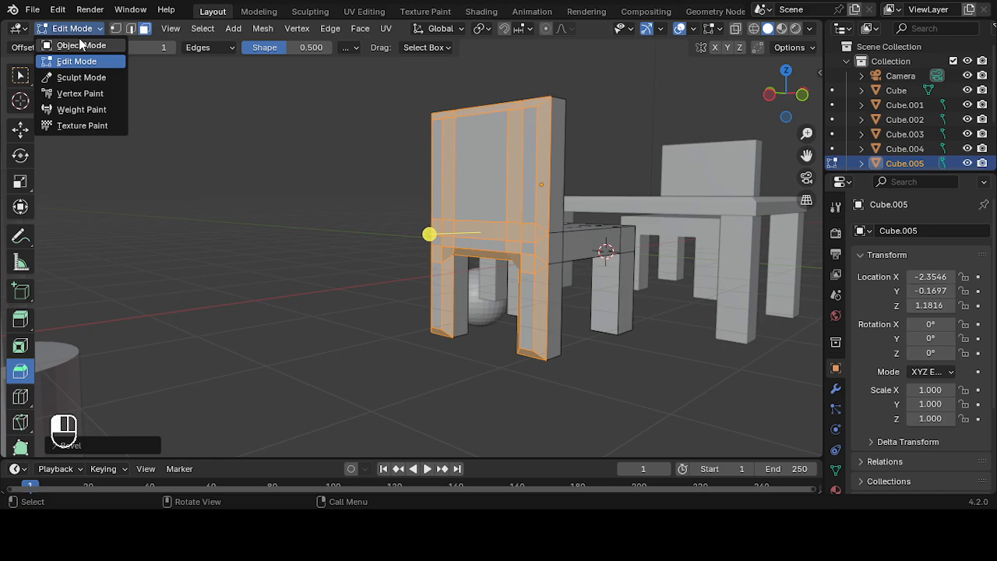
left_click(81, 44)
scroll(425, 242, "down", 2)
middle_click_drag(425, 242, 403, 304)
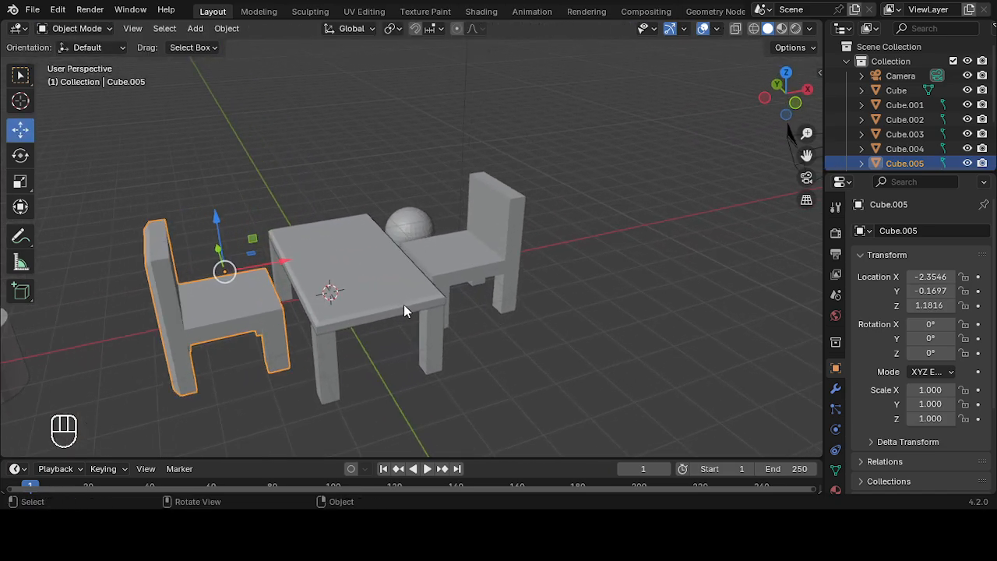
- Open the opposite chair in Edit Mode and select the rear faces of its backrest, seat frame and back legs
left_click(512, 206)
left_click(98, 31)
left_click(95, 60)
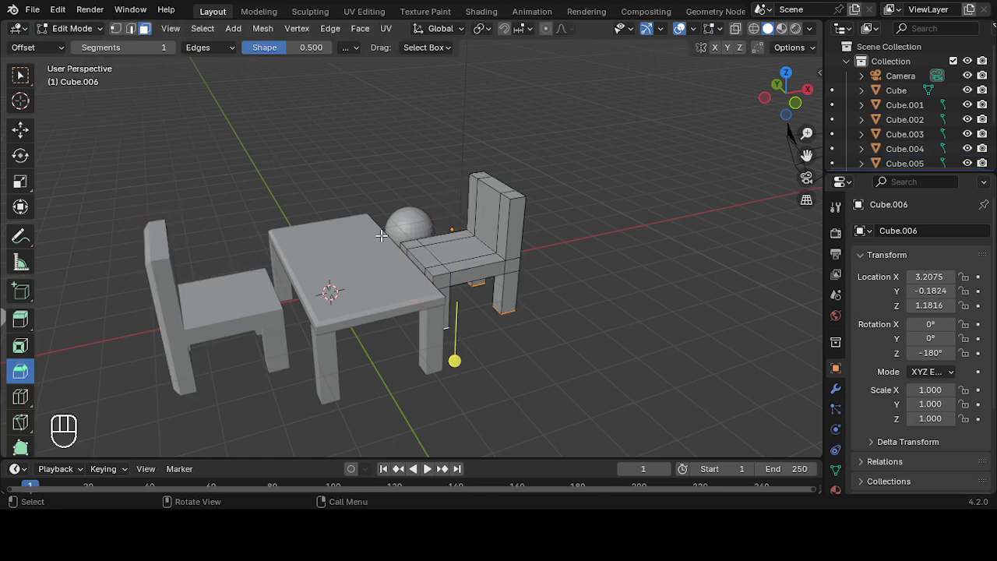
middle_click_drag(381, 235, 416, 241)
left_click(425, 240)
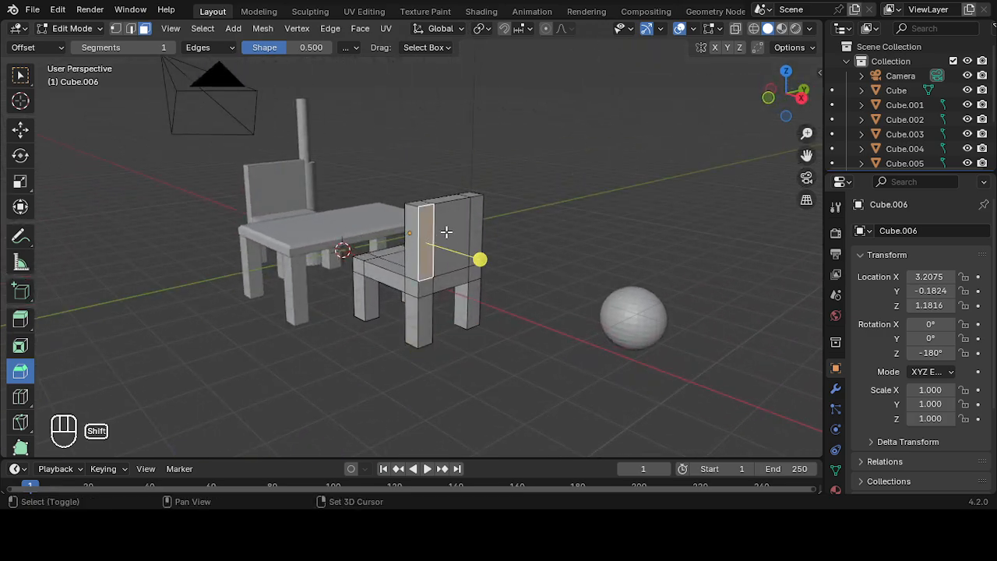
left_click(446, 233, "shift")
left_click(475, 229, "shift")
left_click(459, 276, "shift")
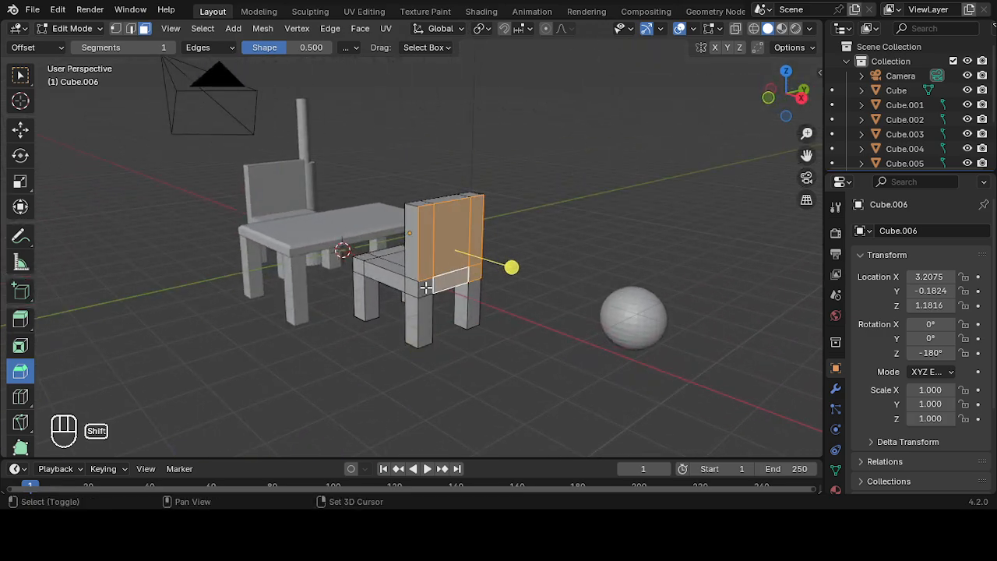
left_click(421, 312, "shift")
left_click(472, 301, "shift")
- Bevel the opposite chair's selected rear faces slightly and return to Object Mode
scroll(486, 302, "up", 2)
middle_click_drag(486, 301, 593, 297)
left_click_drag(592, 295, 555, 298)
middle_click_drag(555, 298, 503, 285)
scroll(504, 285, "down", 2)
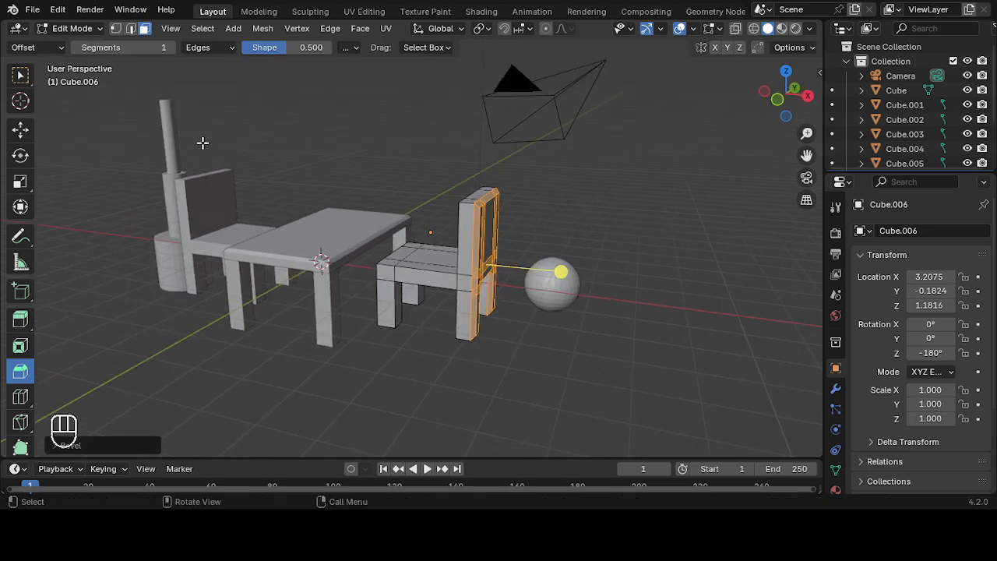
left_click(75, 29)
left_click(81, 45)
- Select the chair nearest the stepped cylinder again and open it in Edit Mode with its seat in view
middle_click_drag(360, 233, 418, 261)
scroll(417, 263, "up", 4)
left_click(117, 312)
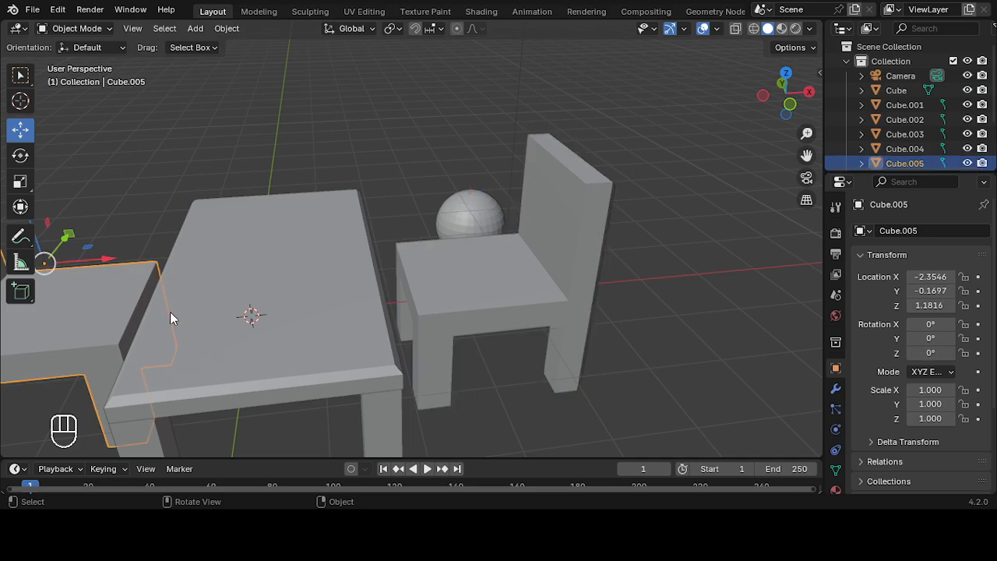
middle_click_drag(170, 312, 441, 266)
left_click(75, 28)
left_click(90, 61)
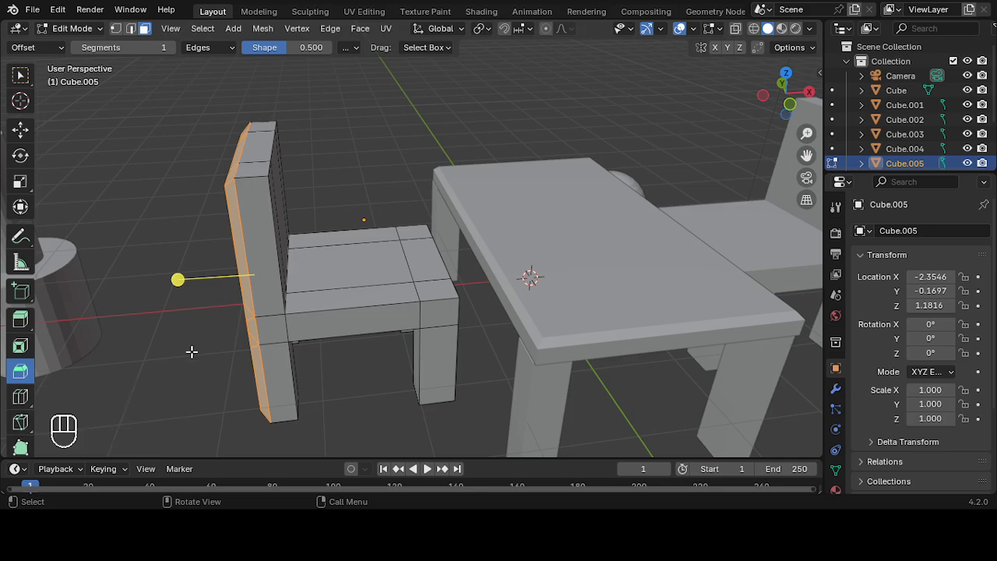
middle_click_drag(191, 350, 292, 359)
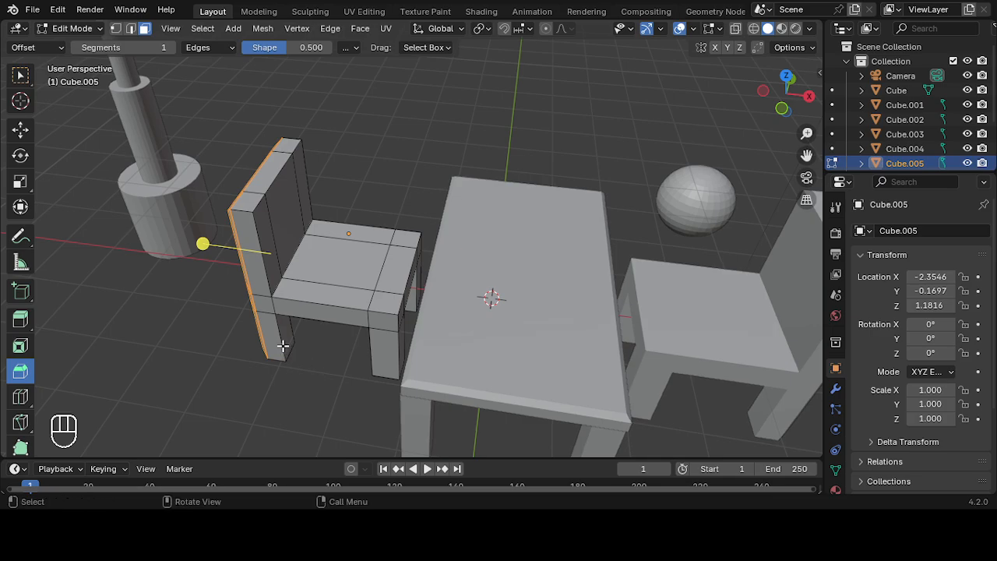
scroll(283, 346, "up", 2)
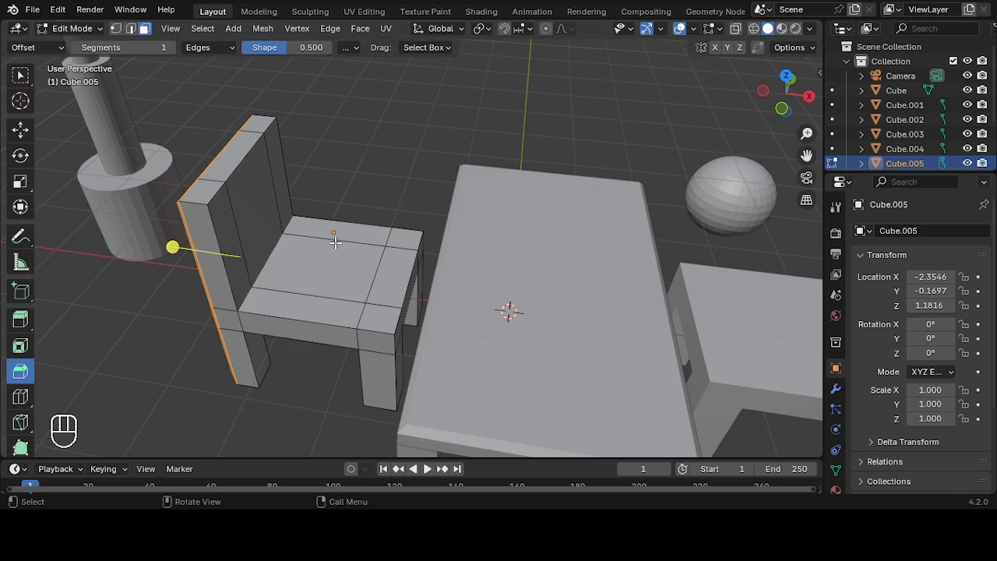
- Add two crossing loop cuts through the middle of the chair seat, one from front to back and one from side to side
left_click(20, 397)
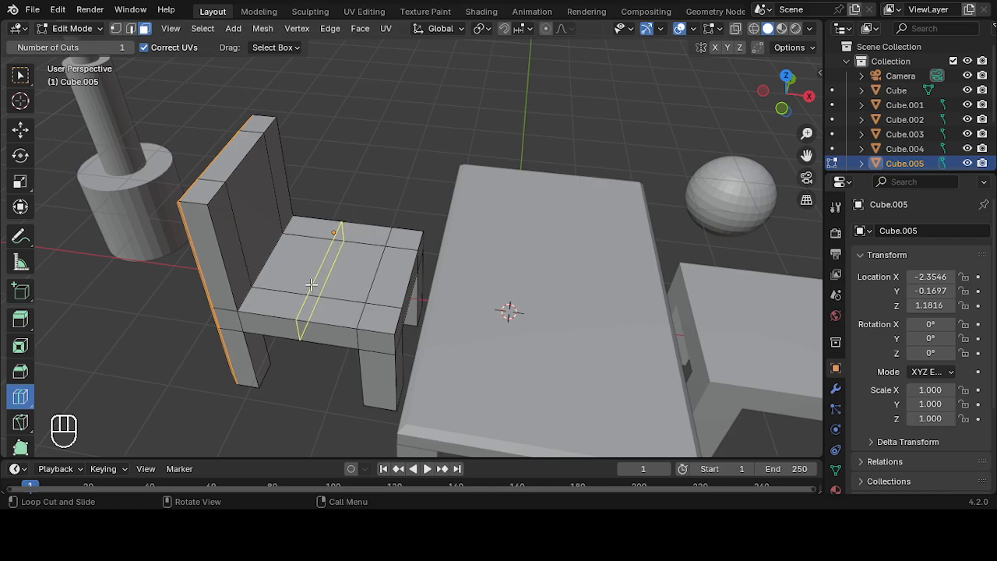
left_click(400, 285)
left_click(300, 328)
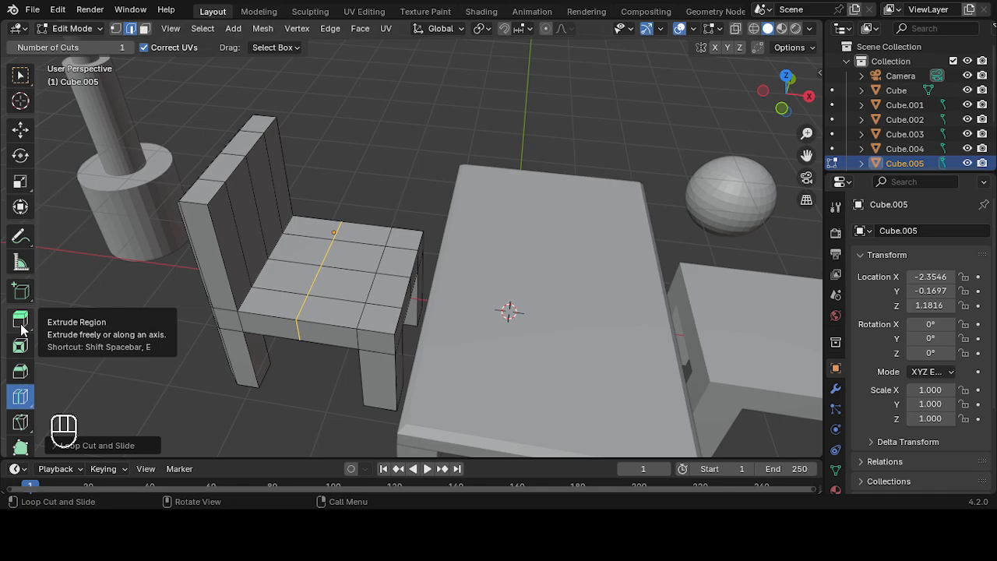
- Switch to vertex selection and cut a closed diamond around the seat's centre with the Knife tool, joining the four surrounding vertices
left_click(22, 424)
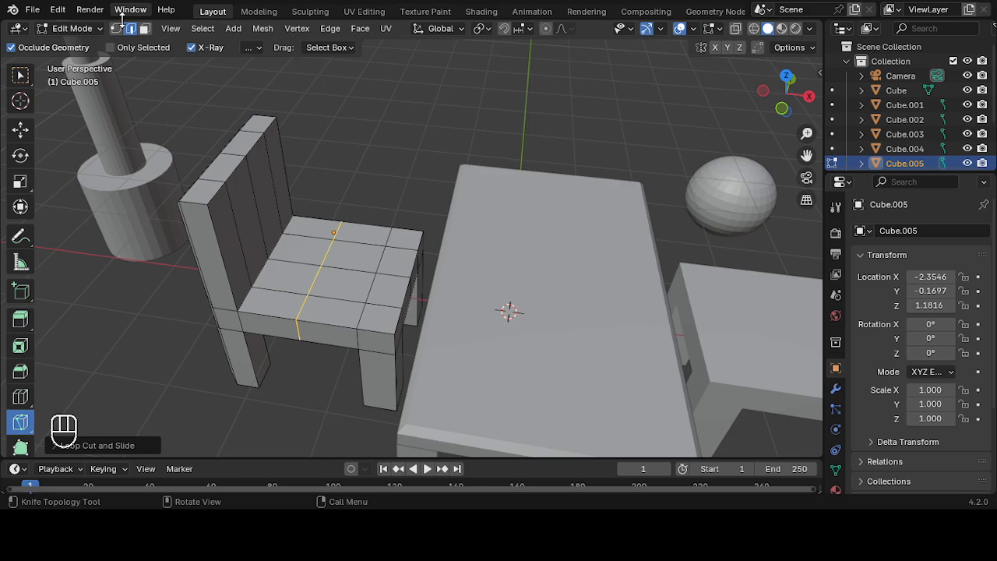
key("1")
scroll(441, 185, "up", 3)
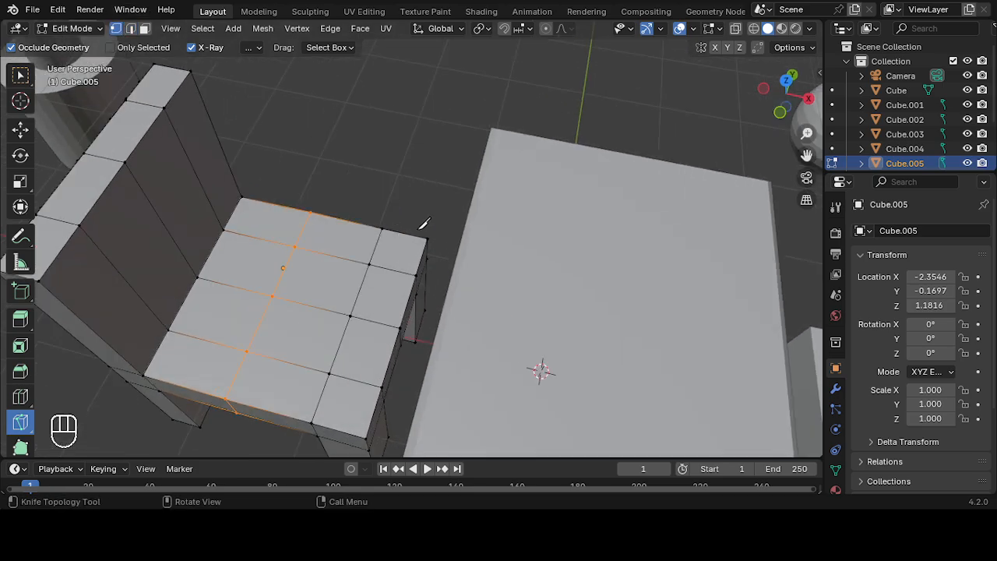
left_click(295, 247)
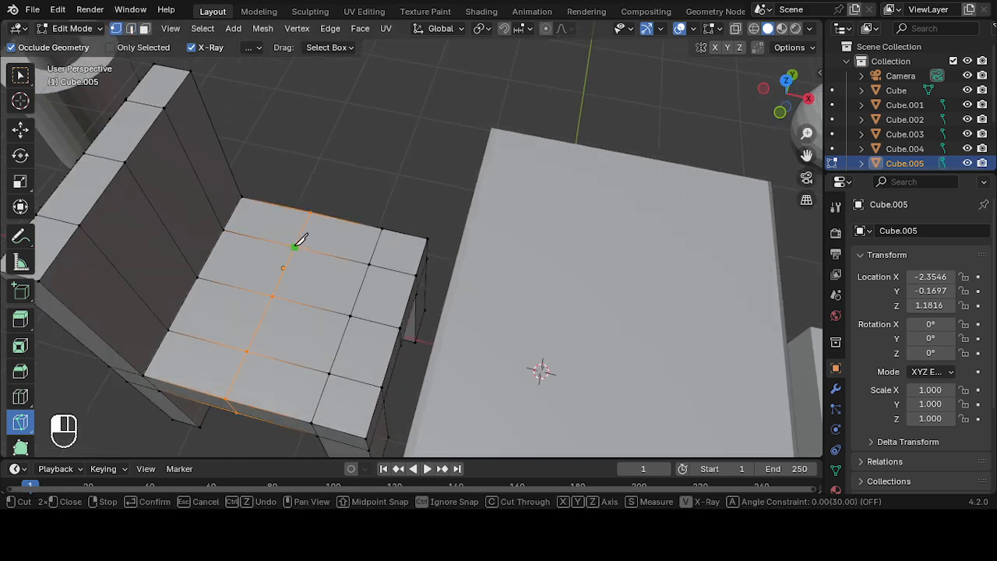
left_click(351, 317)
left_click(247, 350)
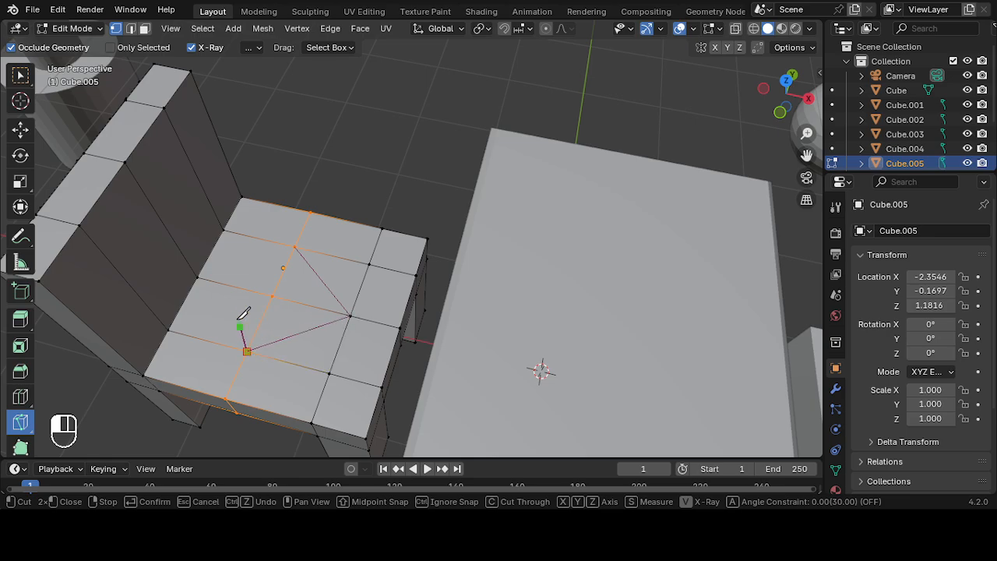
left_click(199, 276)
left_click(295, 247)
key("Return")
scroll(296, 246, "down", 3)
middle_click_drag(335, 339, 372, 306)
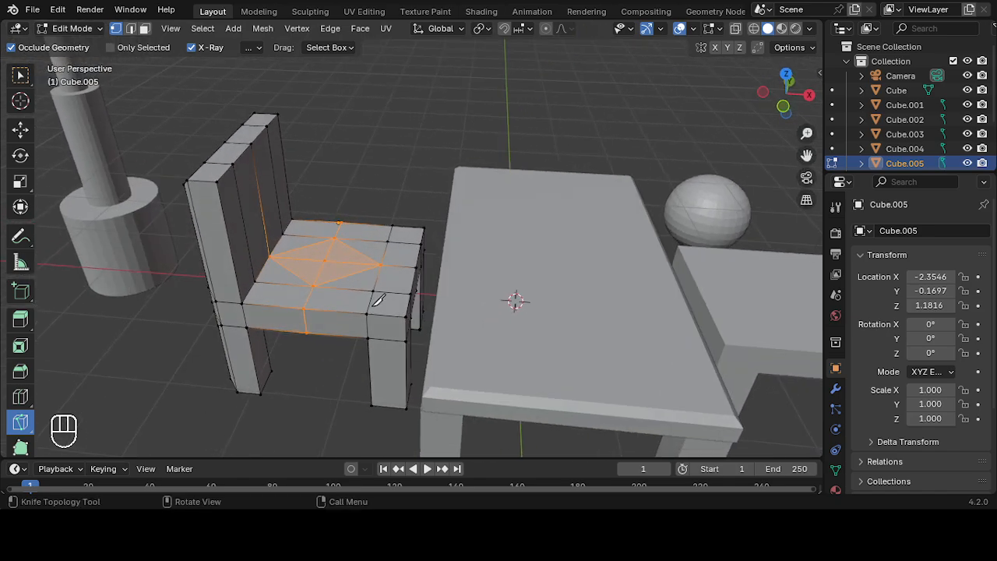
- Try a freehand Knife cut across the diamond on the chair seat, and undo the cut
left_click(399, 162)
scroll(375, 262, "up", 3)
middle_click_drag(379, 258, 393, 152)
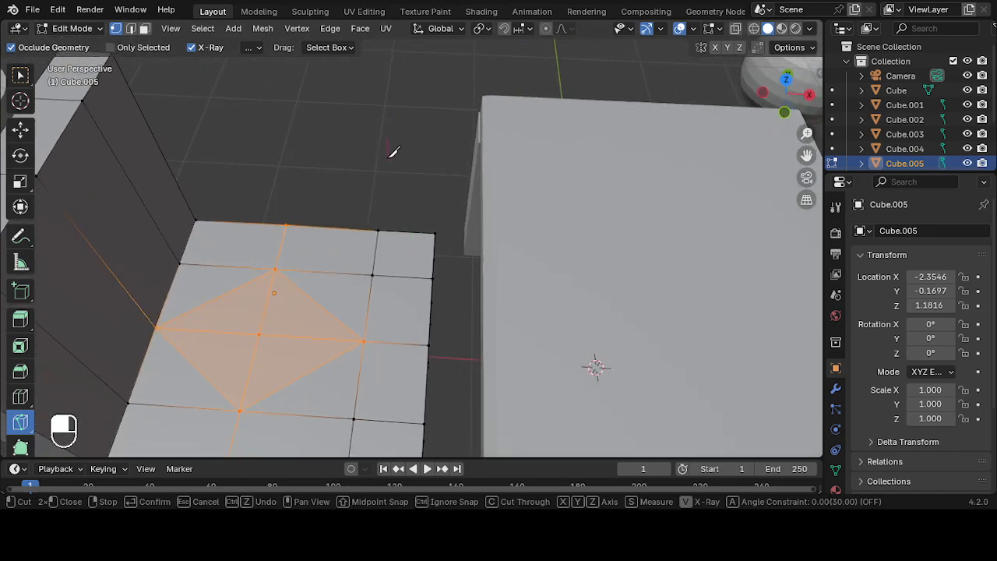
middle_click_drag(368, 188, 389, 186)
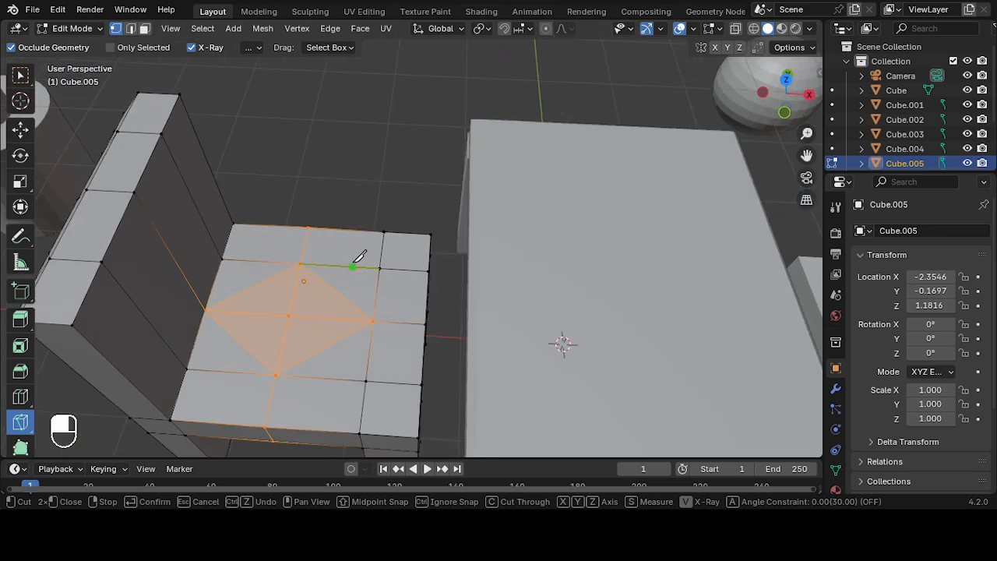
mouse_move(347, 249)
left_mouse_down()
mouse_move(282, 345)
mouse_move(372, 329)
mouse_move(308, 304)
mouse_move(321, 327)
left_mouse_up()
key("Return")
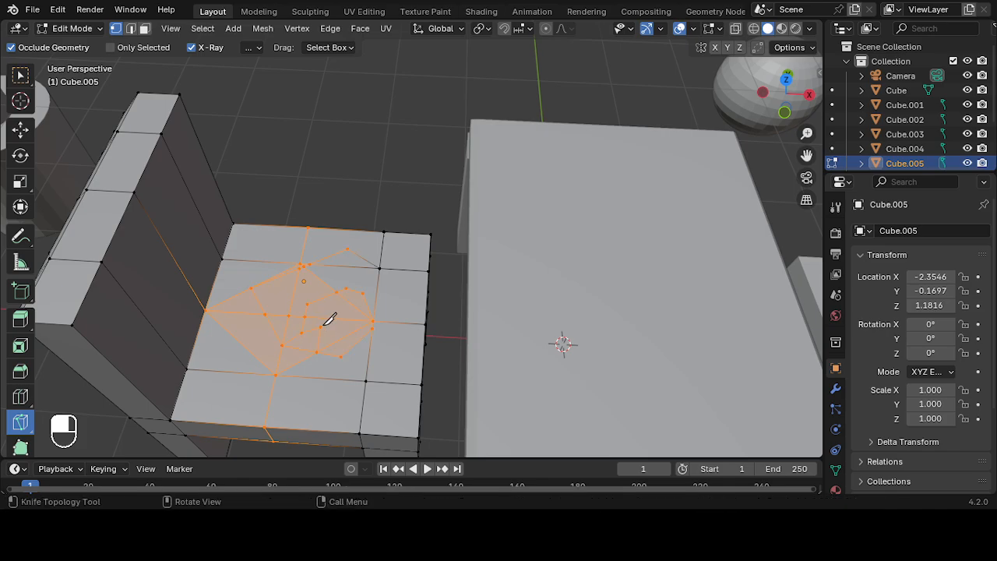
middle_click_drag(367, 296, 372, 319)
key("ctrl+z")
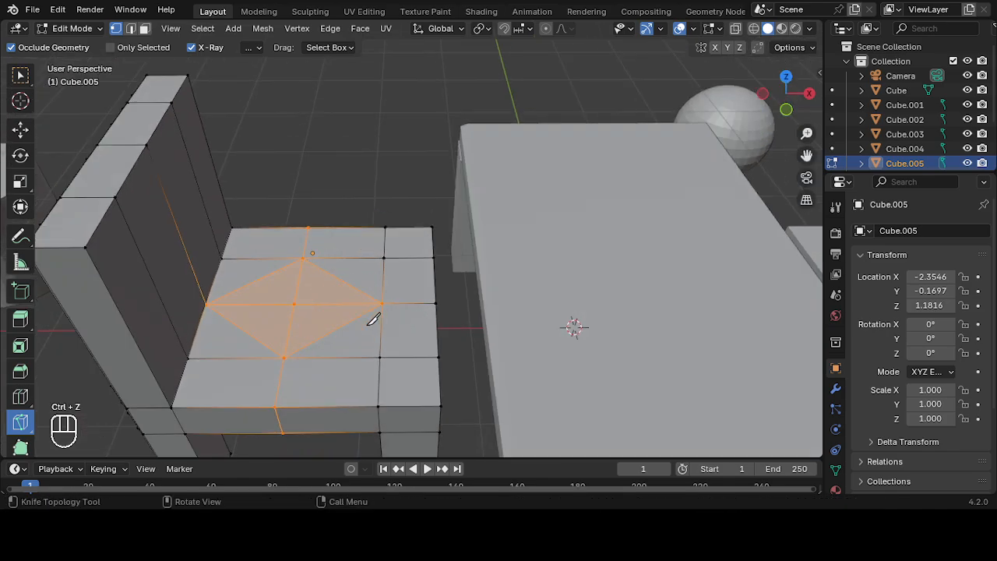
- Leave Edit Mode for the chair nearest the stepped cylinder and return to Object Mode
scroll(371, 318, "down", 5)
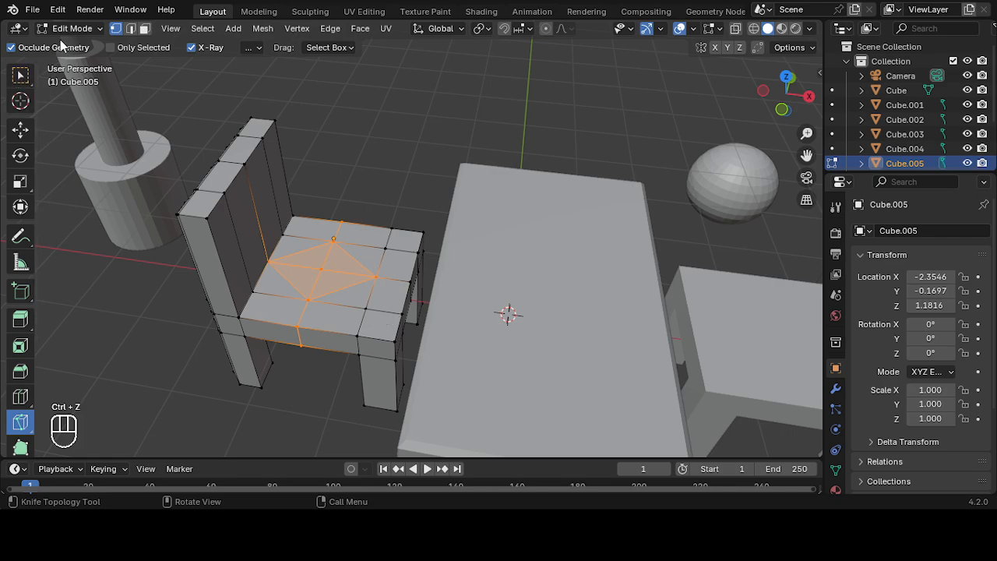
left_click(82, 29)
left_click(82, 45)
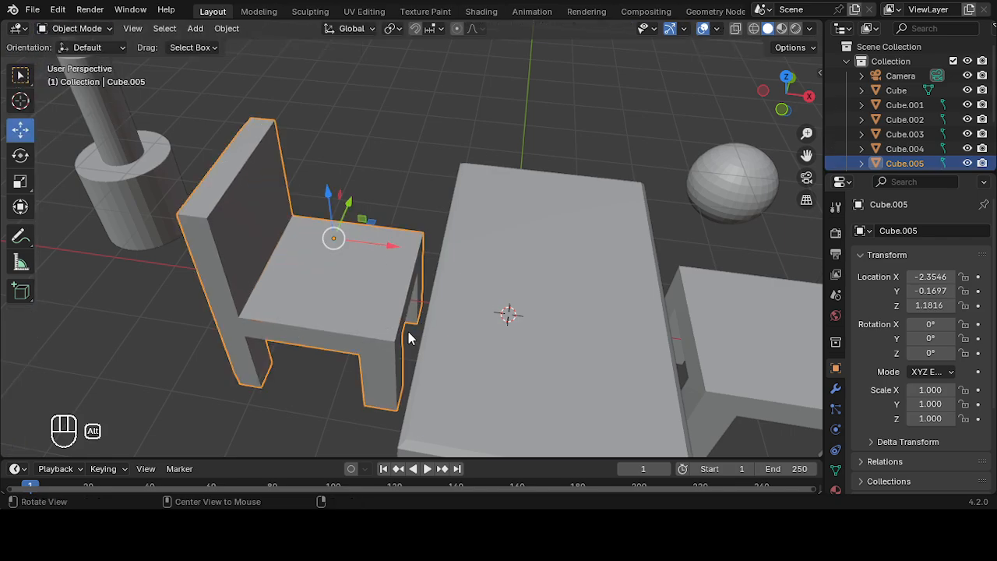
- Bring the table and both chairs into view together and save the scene to the existing file 2.blend
scroll(419, 346, "down", 5)
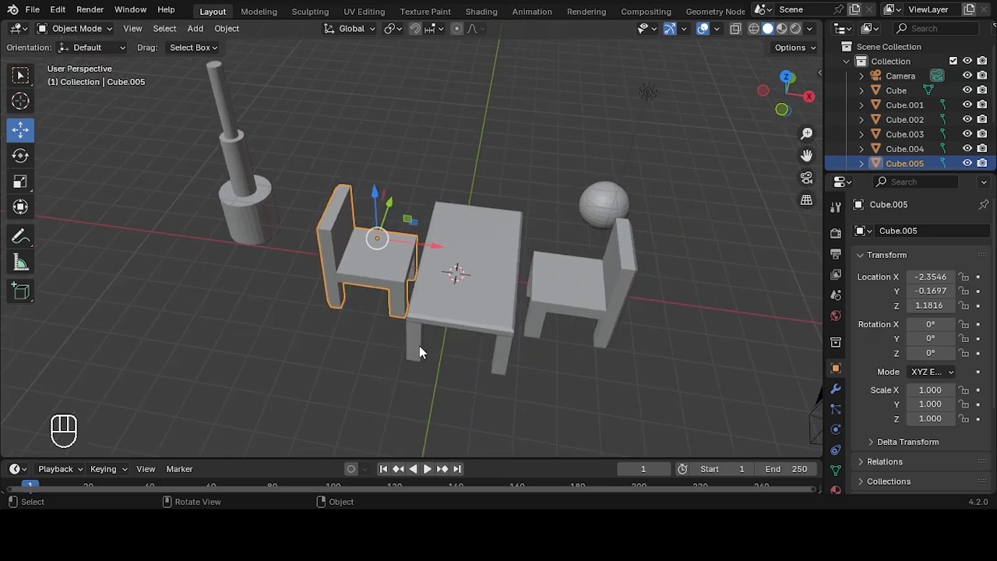
scroll(419, 346, "up", 4)
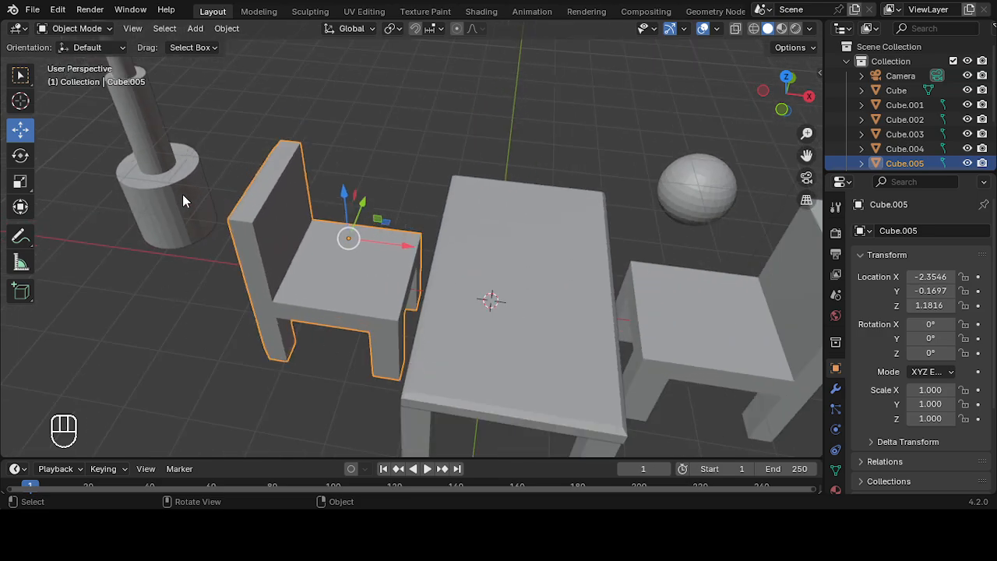
middle_click_drag(438, 285, 455, 297)
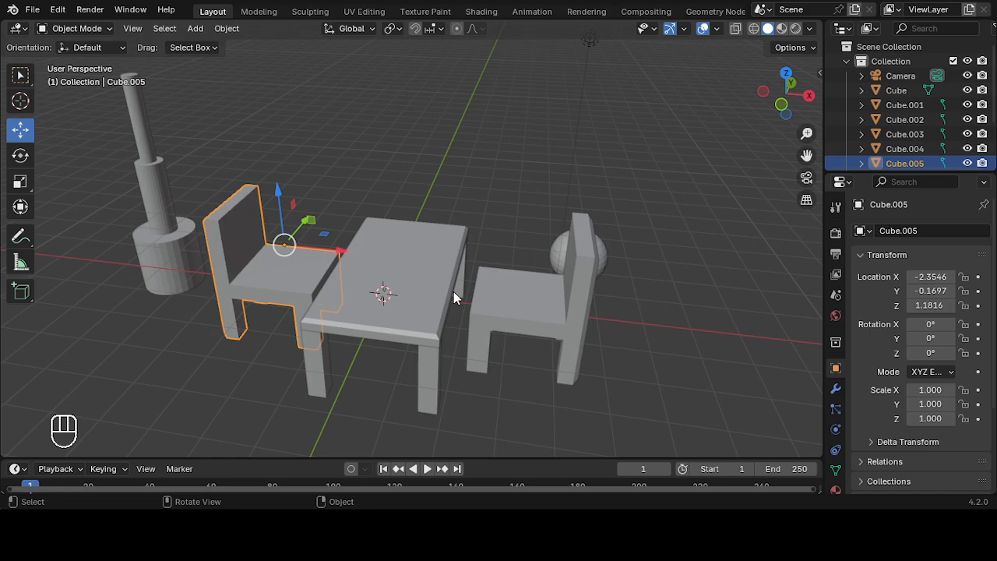
scroll(455, 297, "up", 2)
scroll(454, 296, "down", 4)
scroll(448, 296, "up", 4)
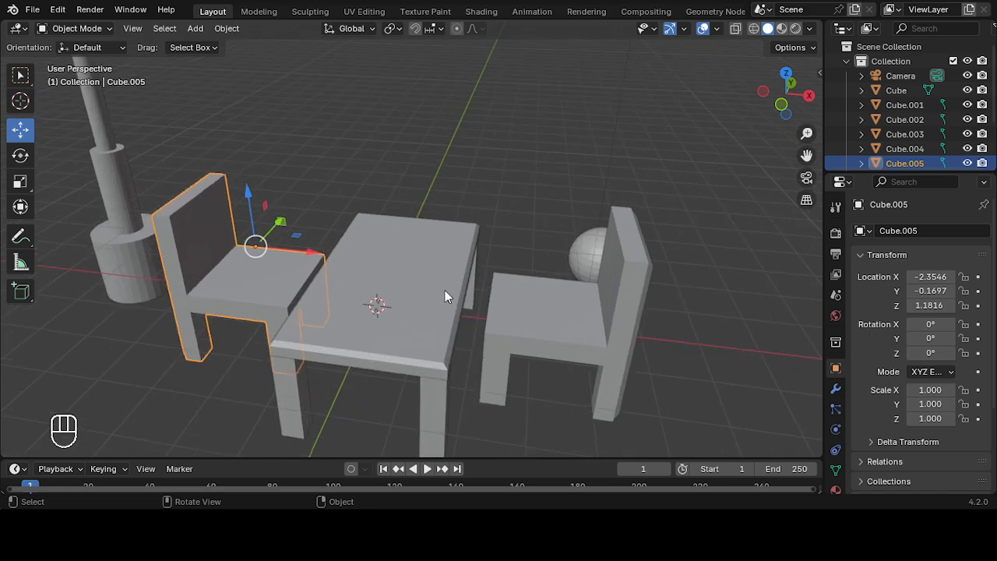
left_click(33, 9)
key("ctrl+s")
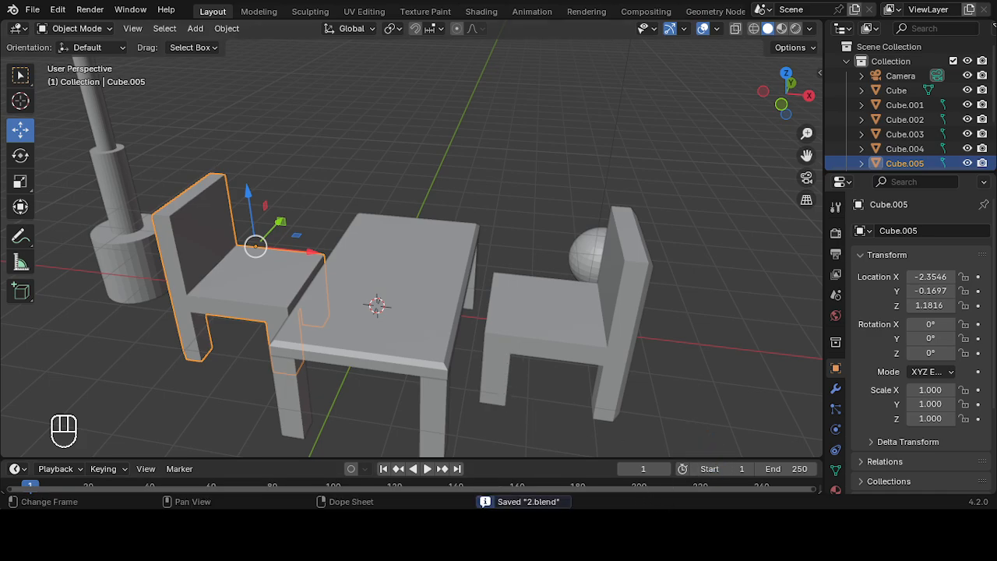